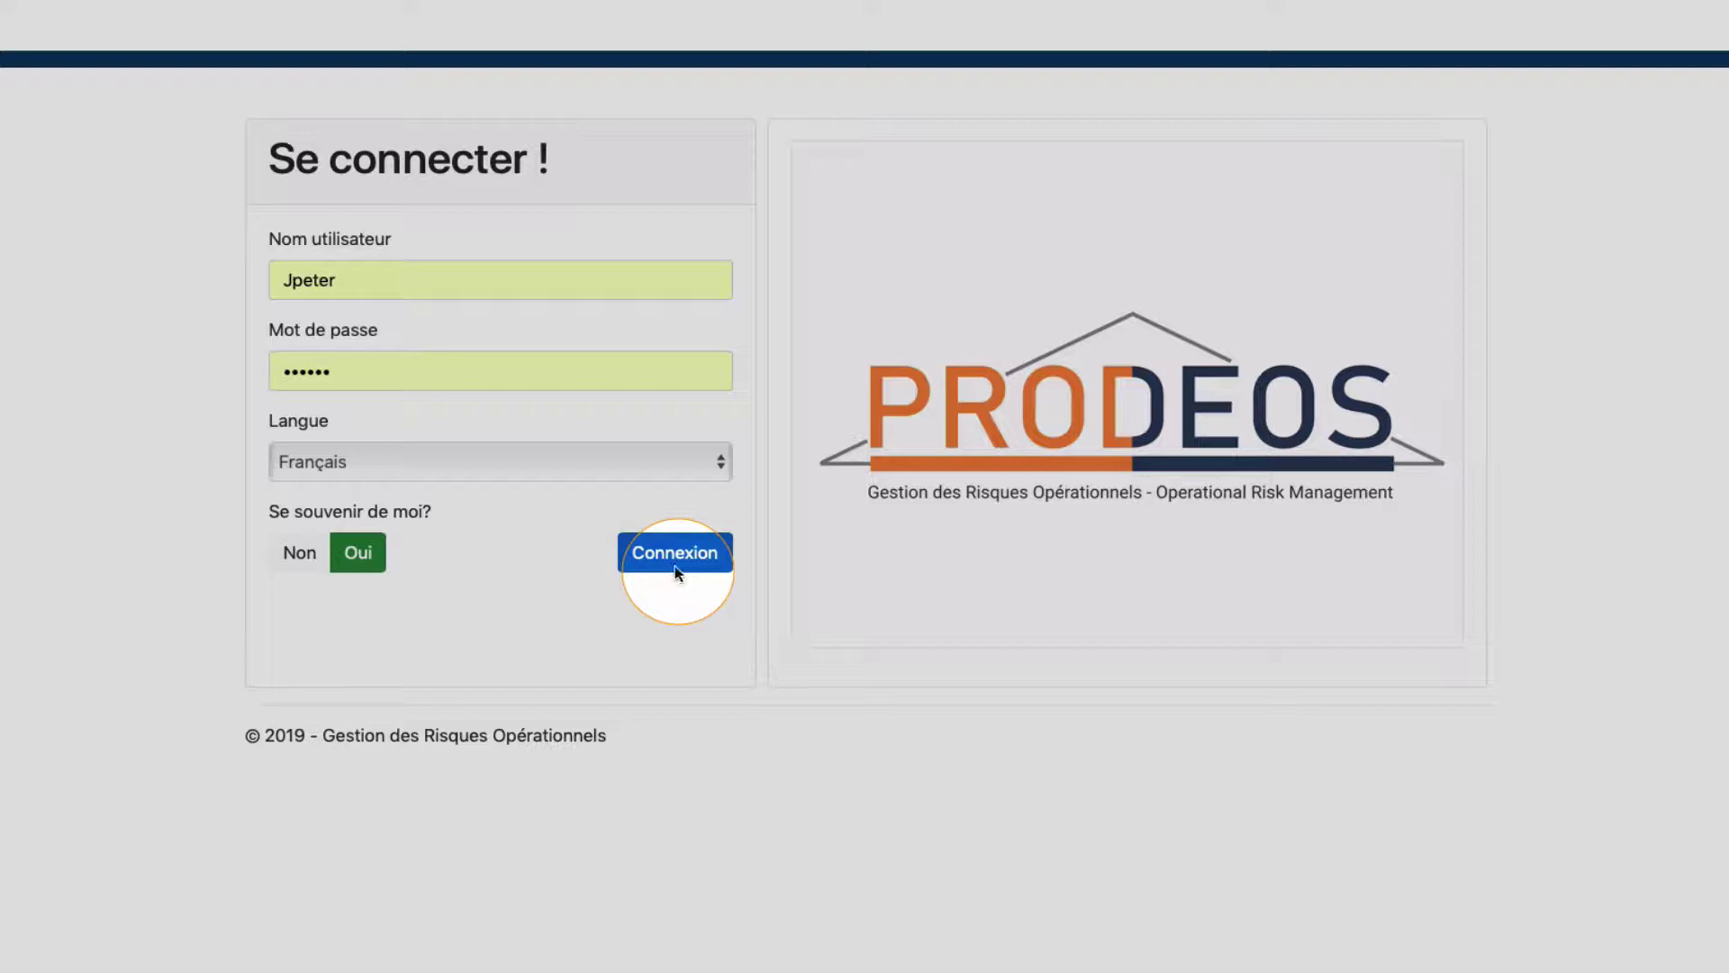
- Sign in with the prefilled credentials and open the account settings to review the access zones and alerts
left_click(675, 554)
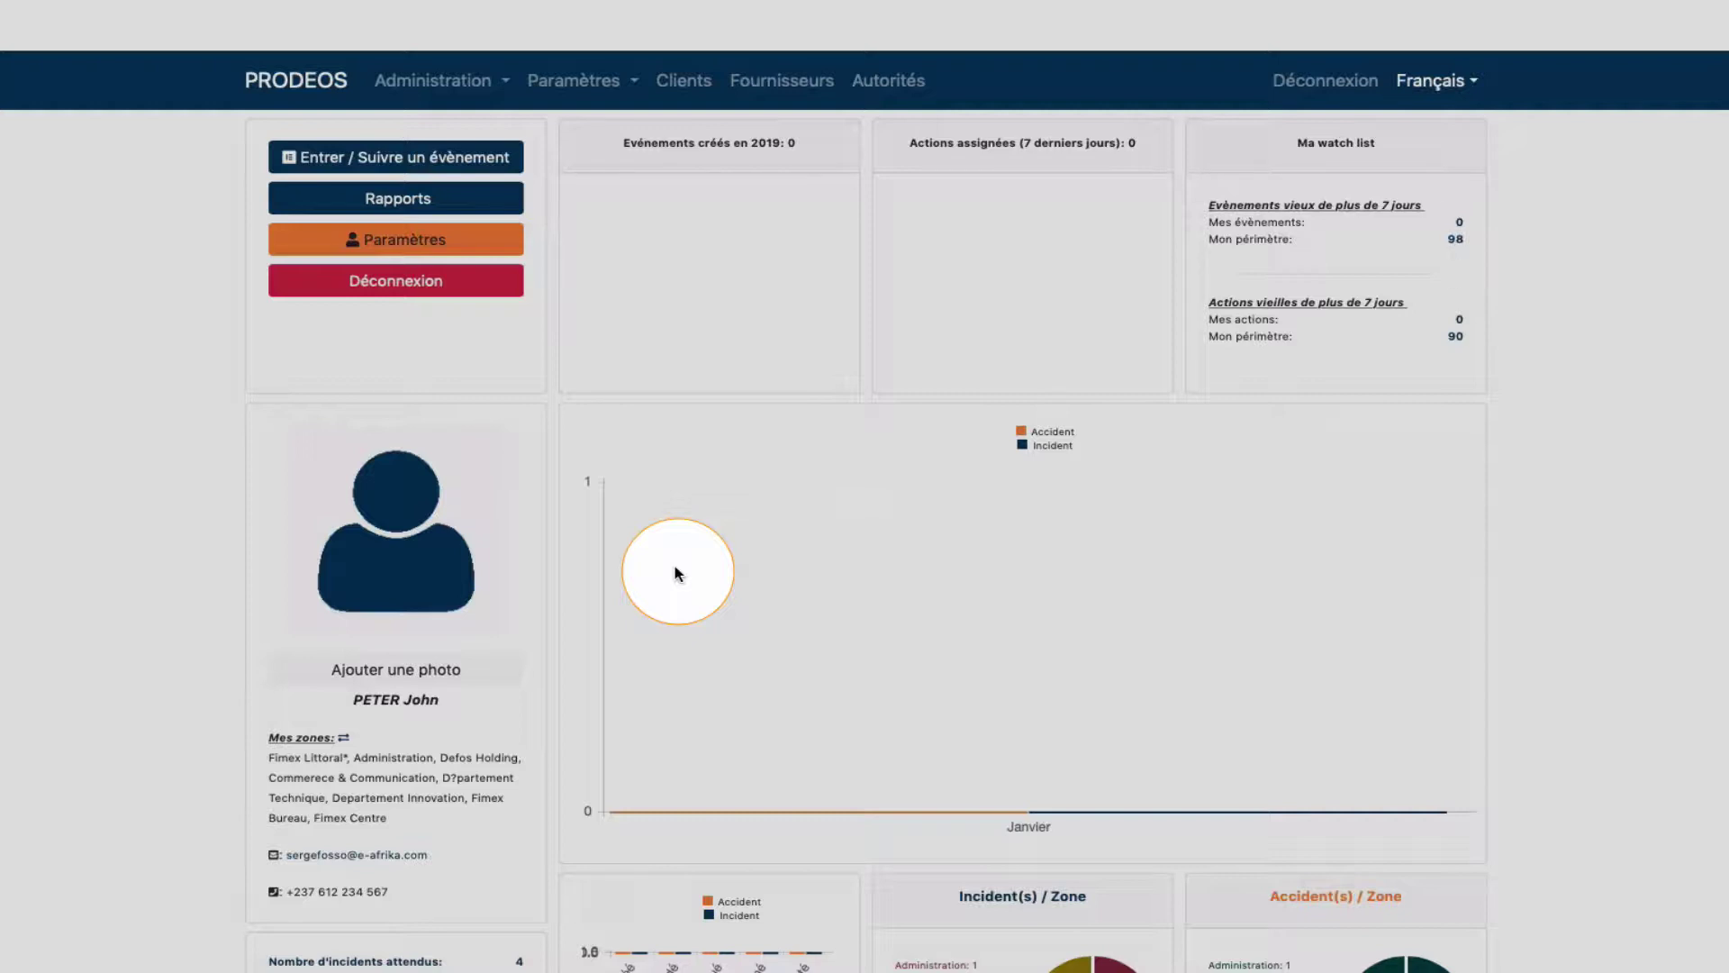
left_click(431, 257)
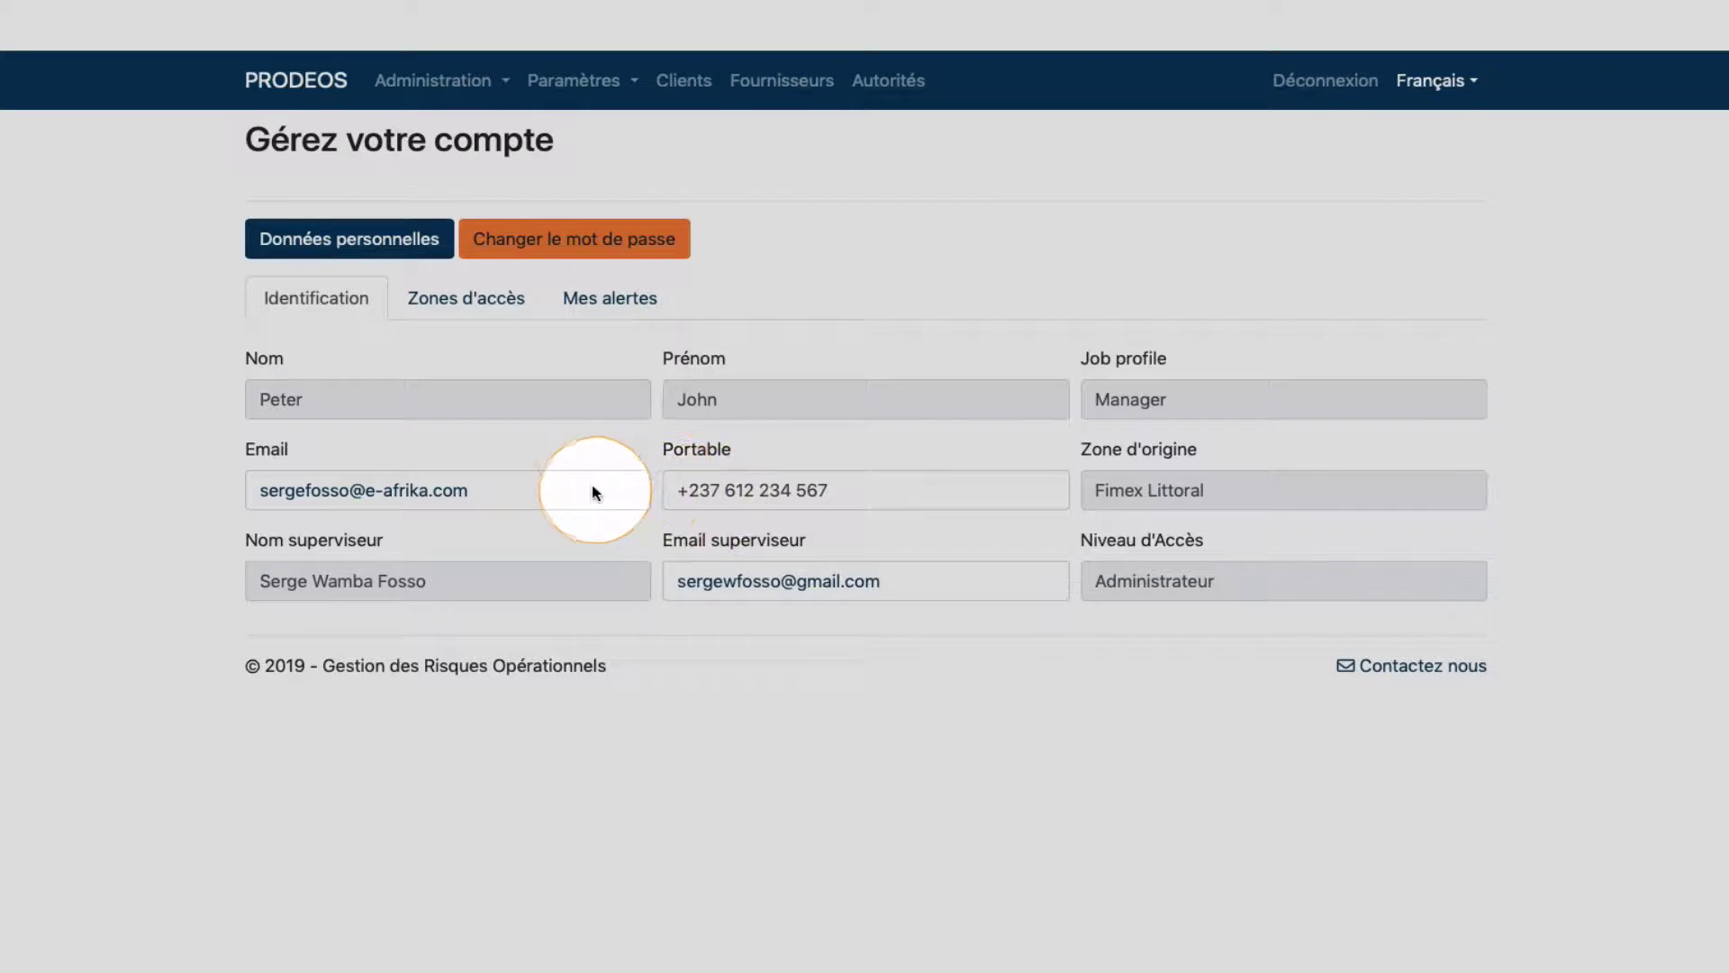
left_click(498, 315)
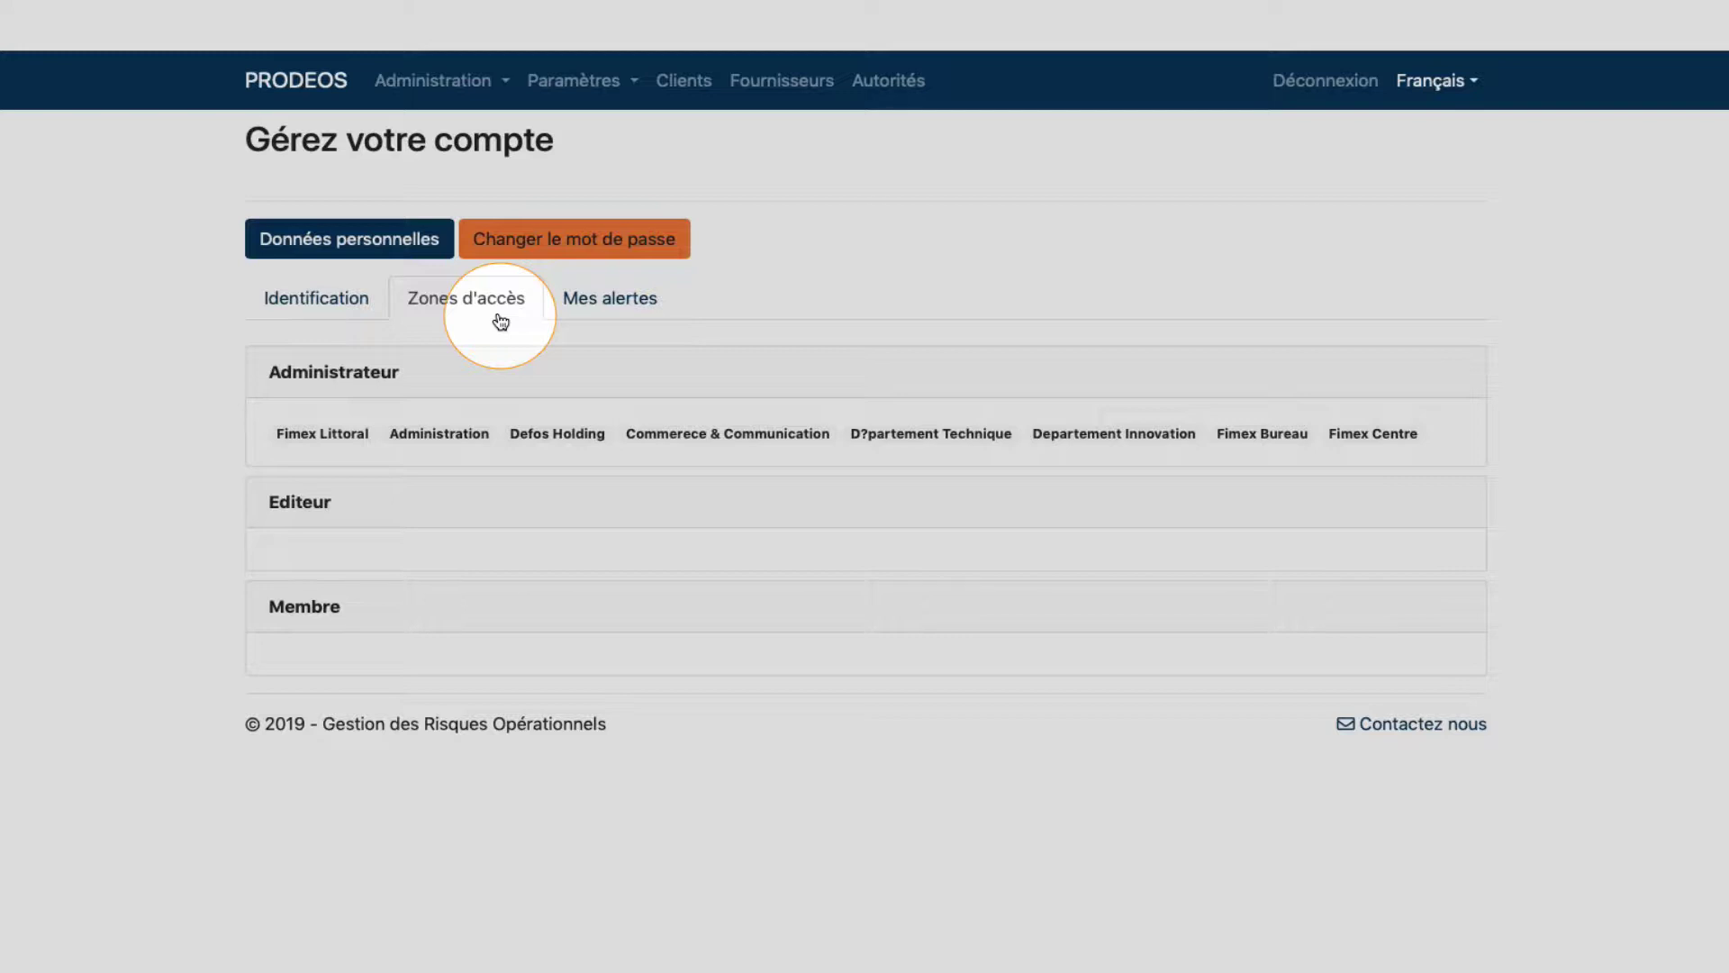
left_click(614, 315)
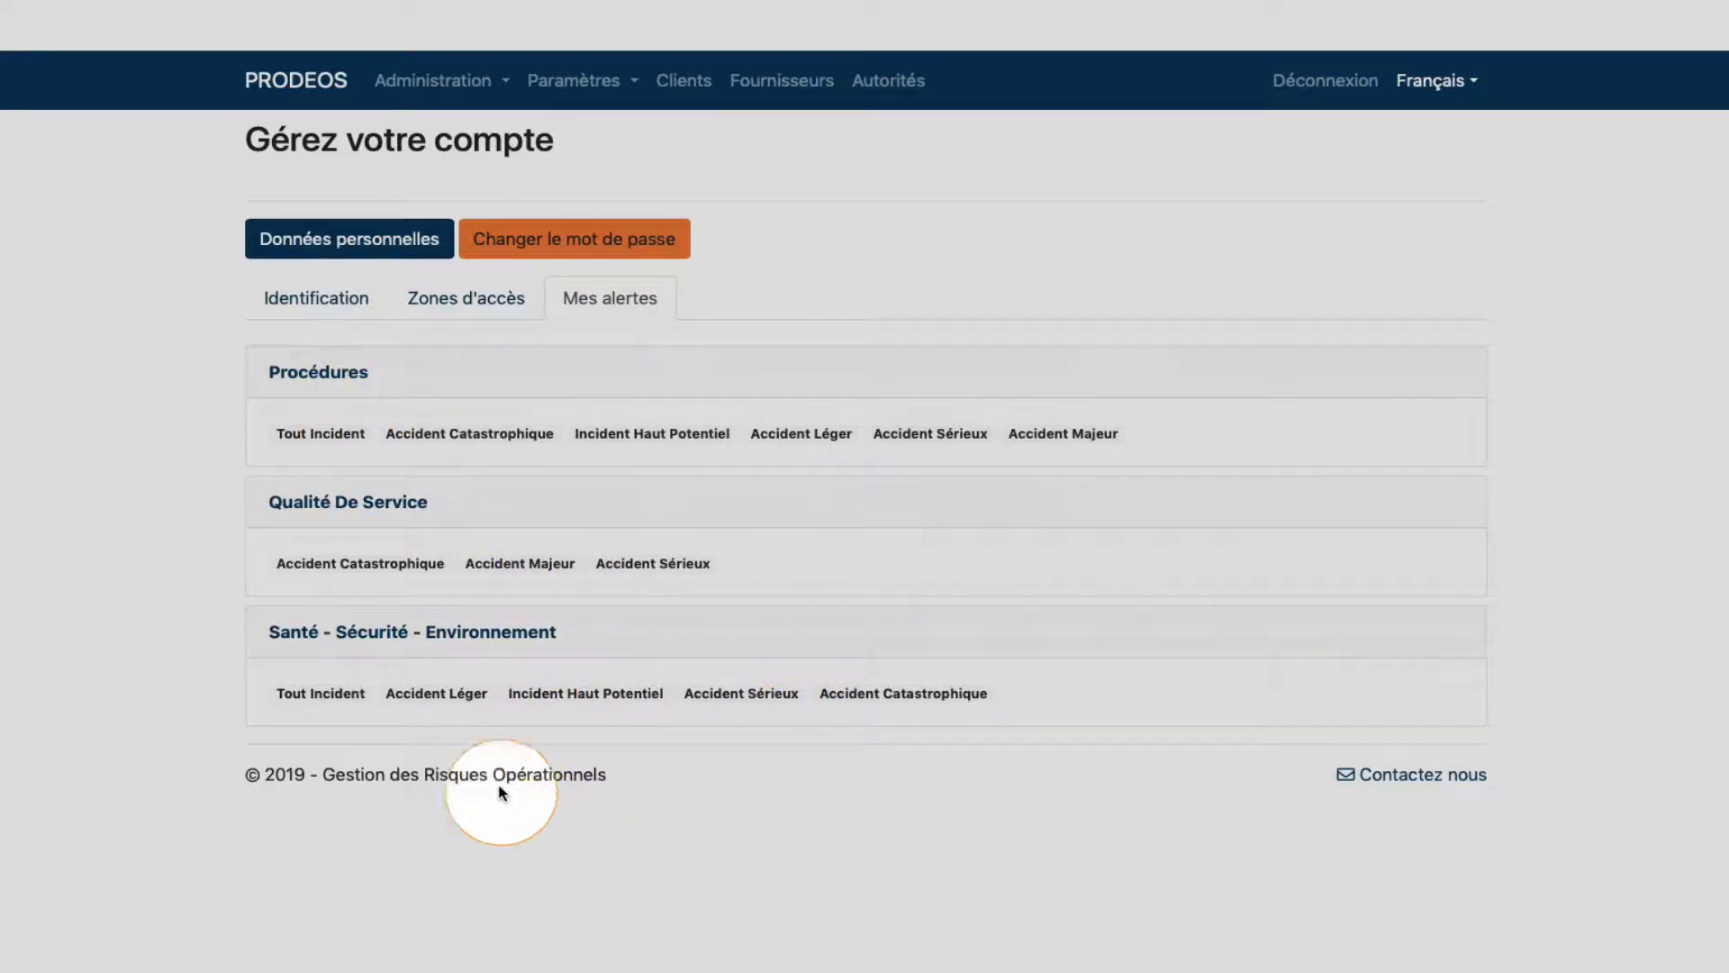
- Add "accident majeur" to the Santé - Sécurité - Environnement alerts, remove "tout incident", and save the selection
left_click(374, 638)
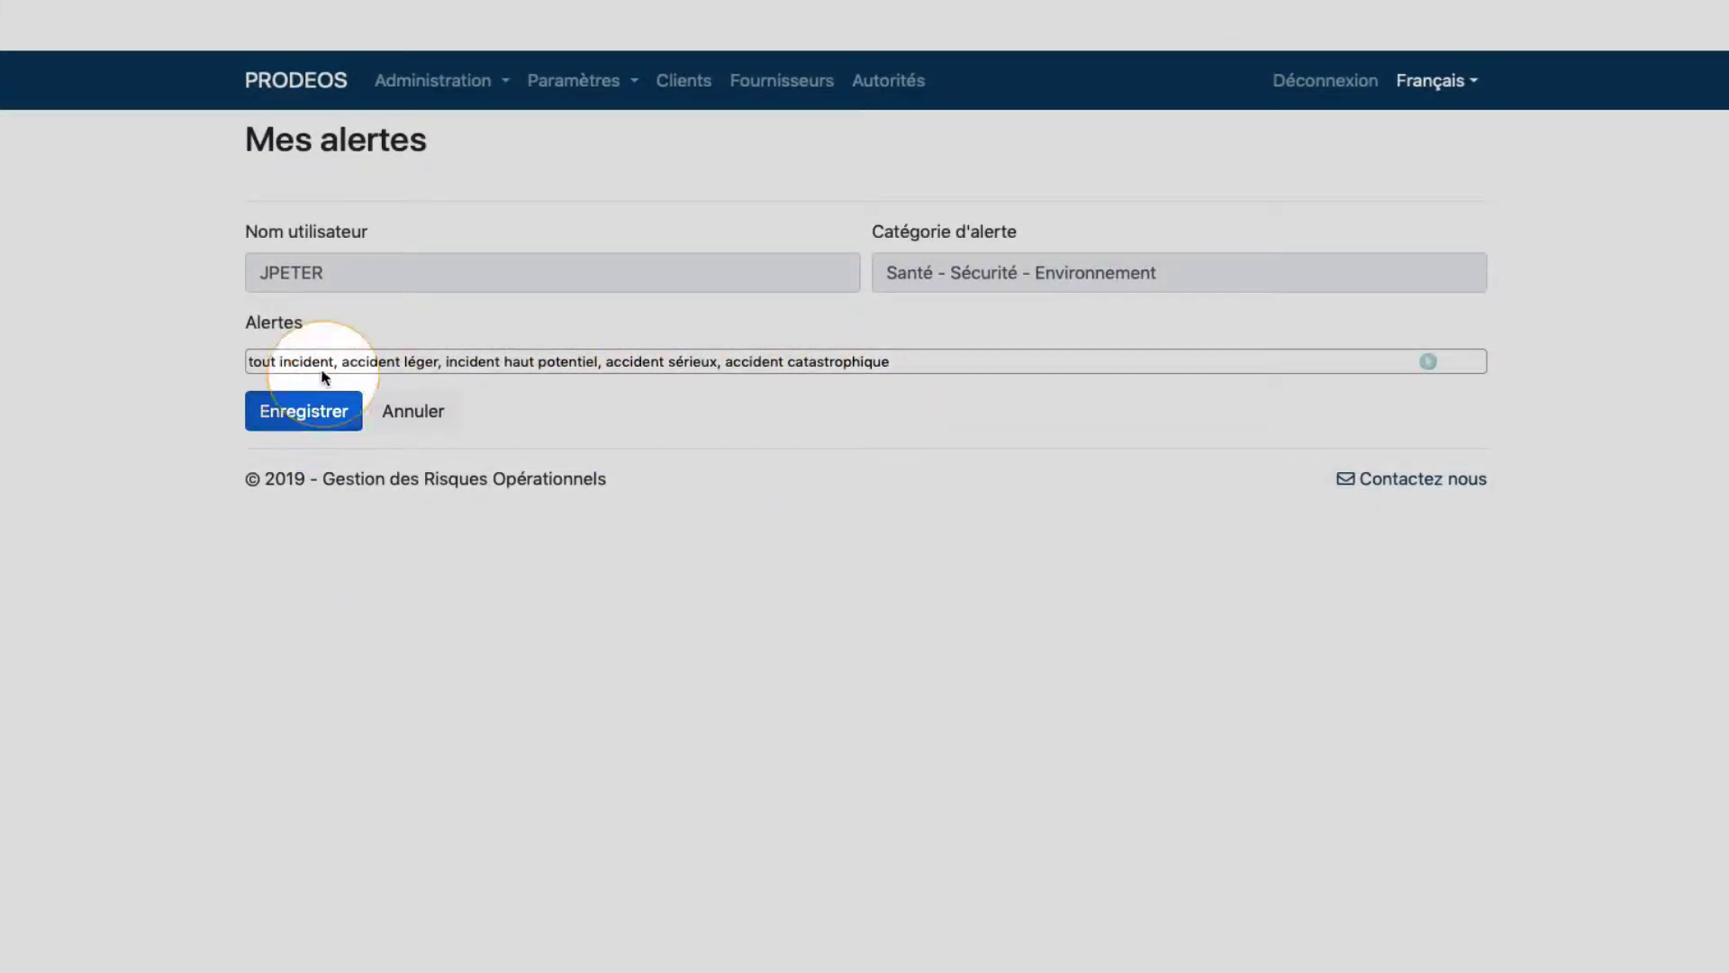
left_click(1426, 370)
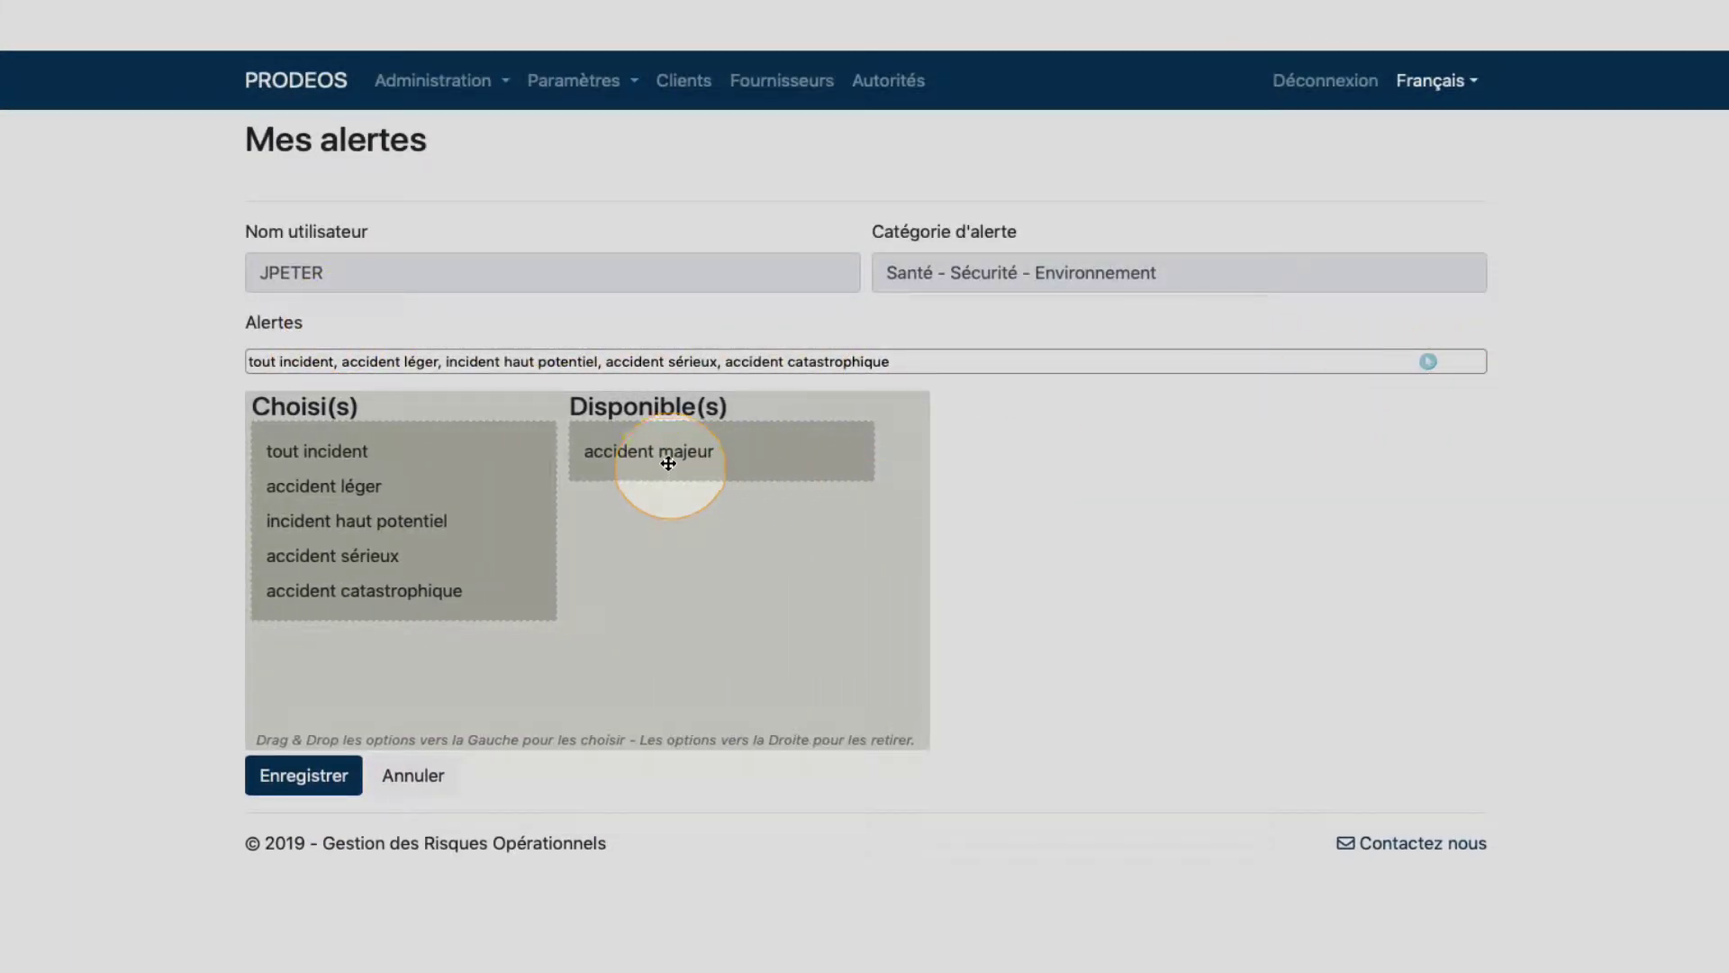
left_click_drag(664, 461, 436, 520)
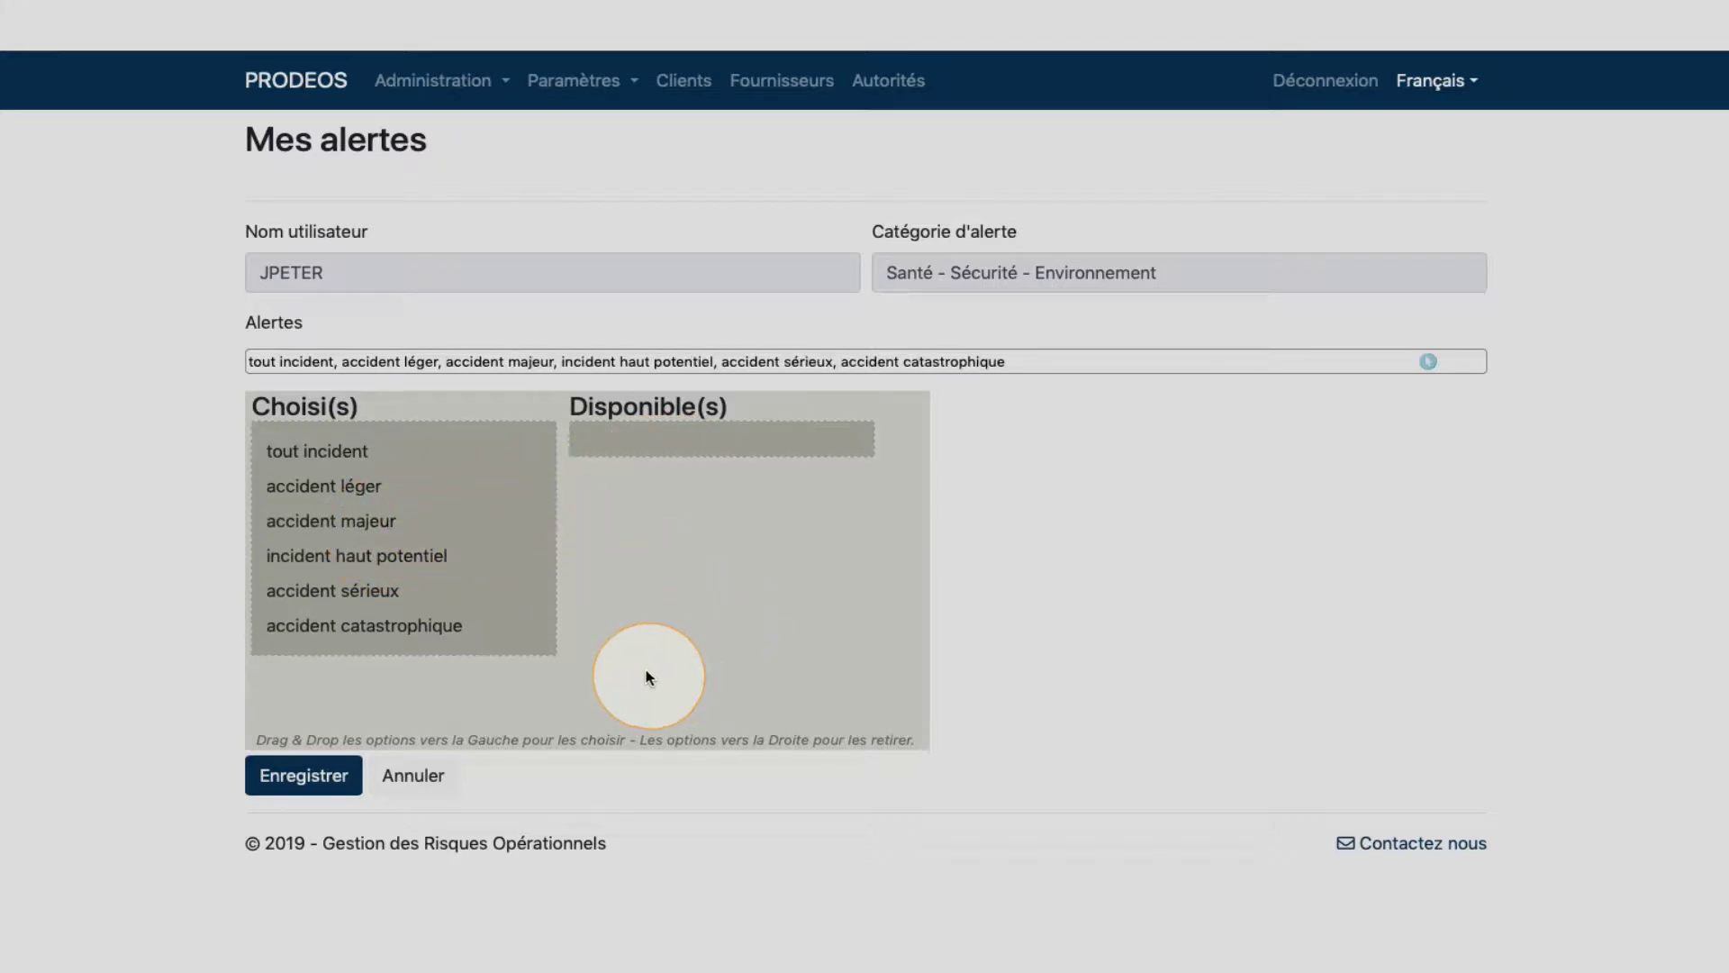
left_click_drag(316, 455, 663, 449)
left_click(309, 781)
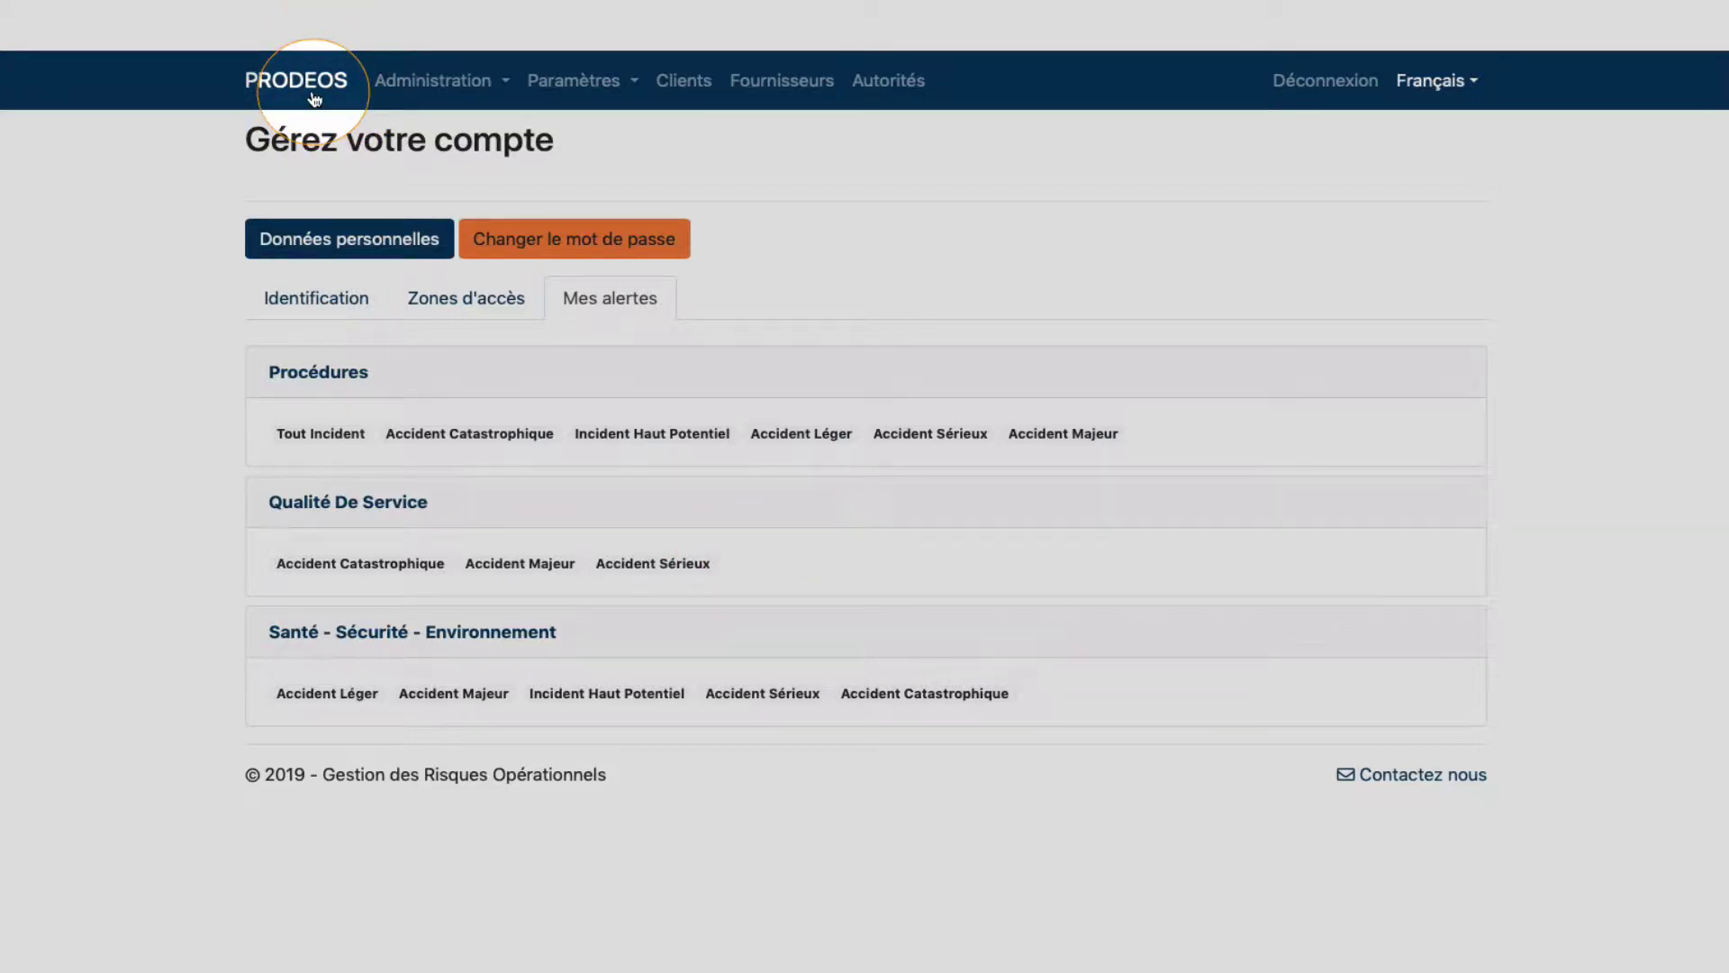
- List the perimeter's events older than 7 days from the home page, filtered to severities Accident Majeur and Accident Catastrophique
left_click(314, 103)
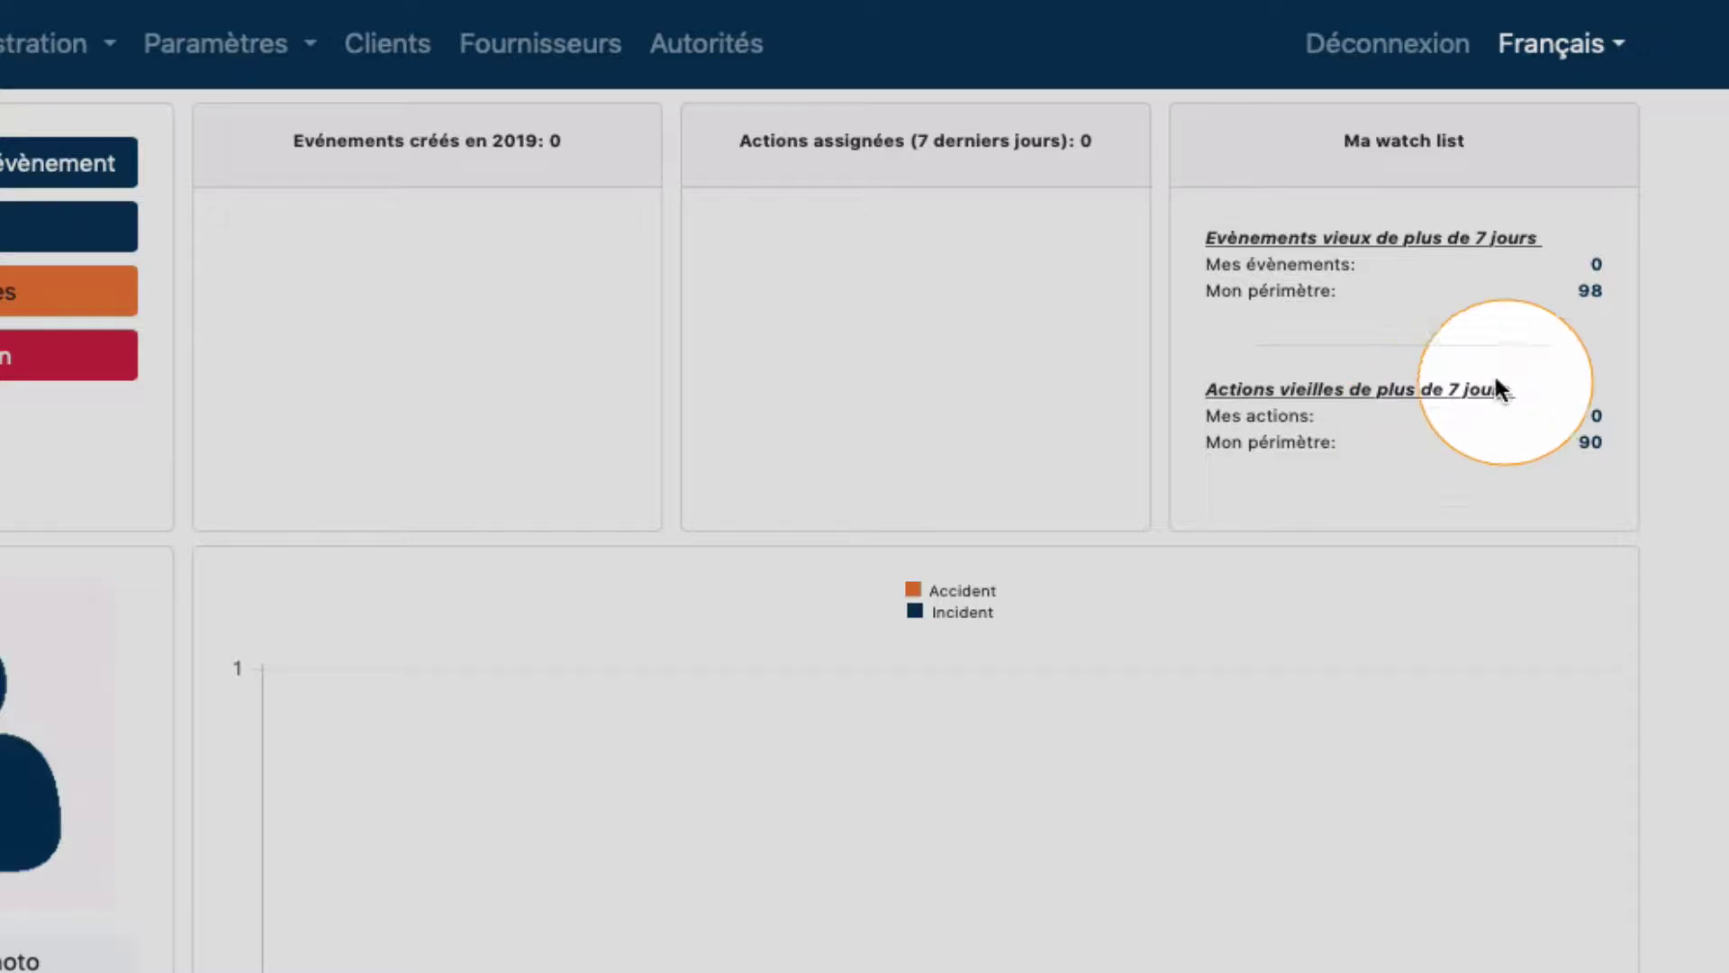
left_click(1590, 292)
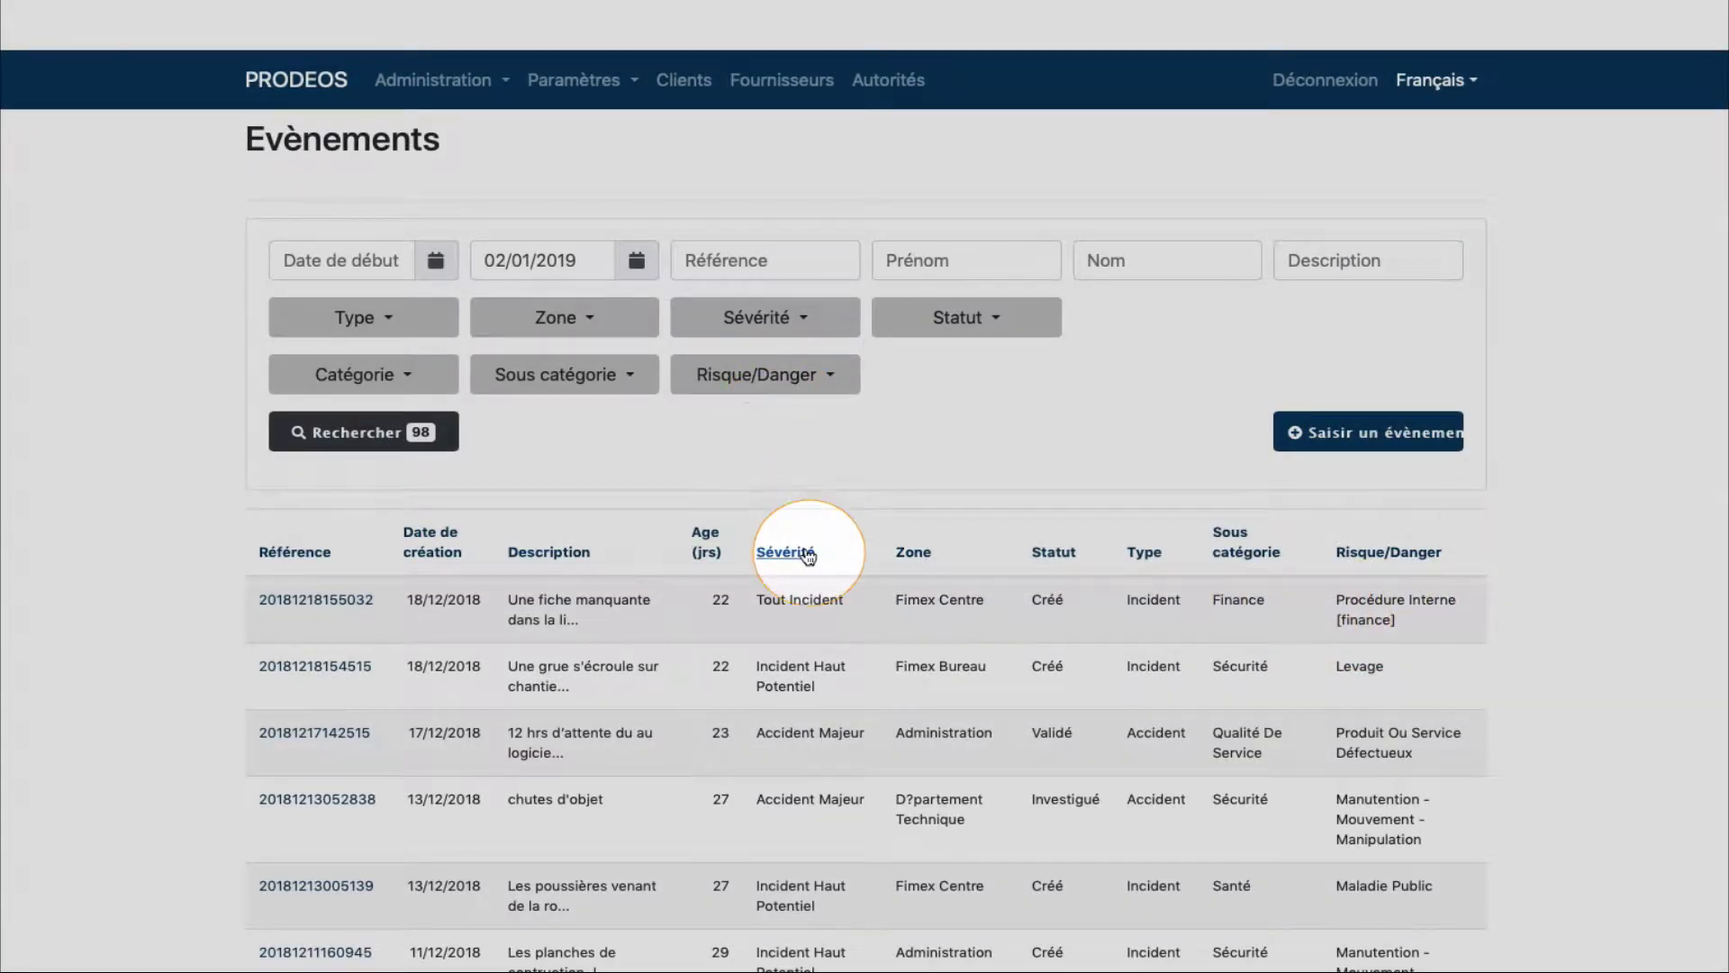
left_click(799, 329)
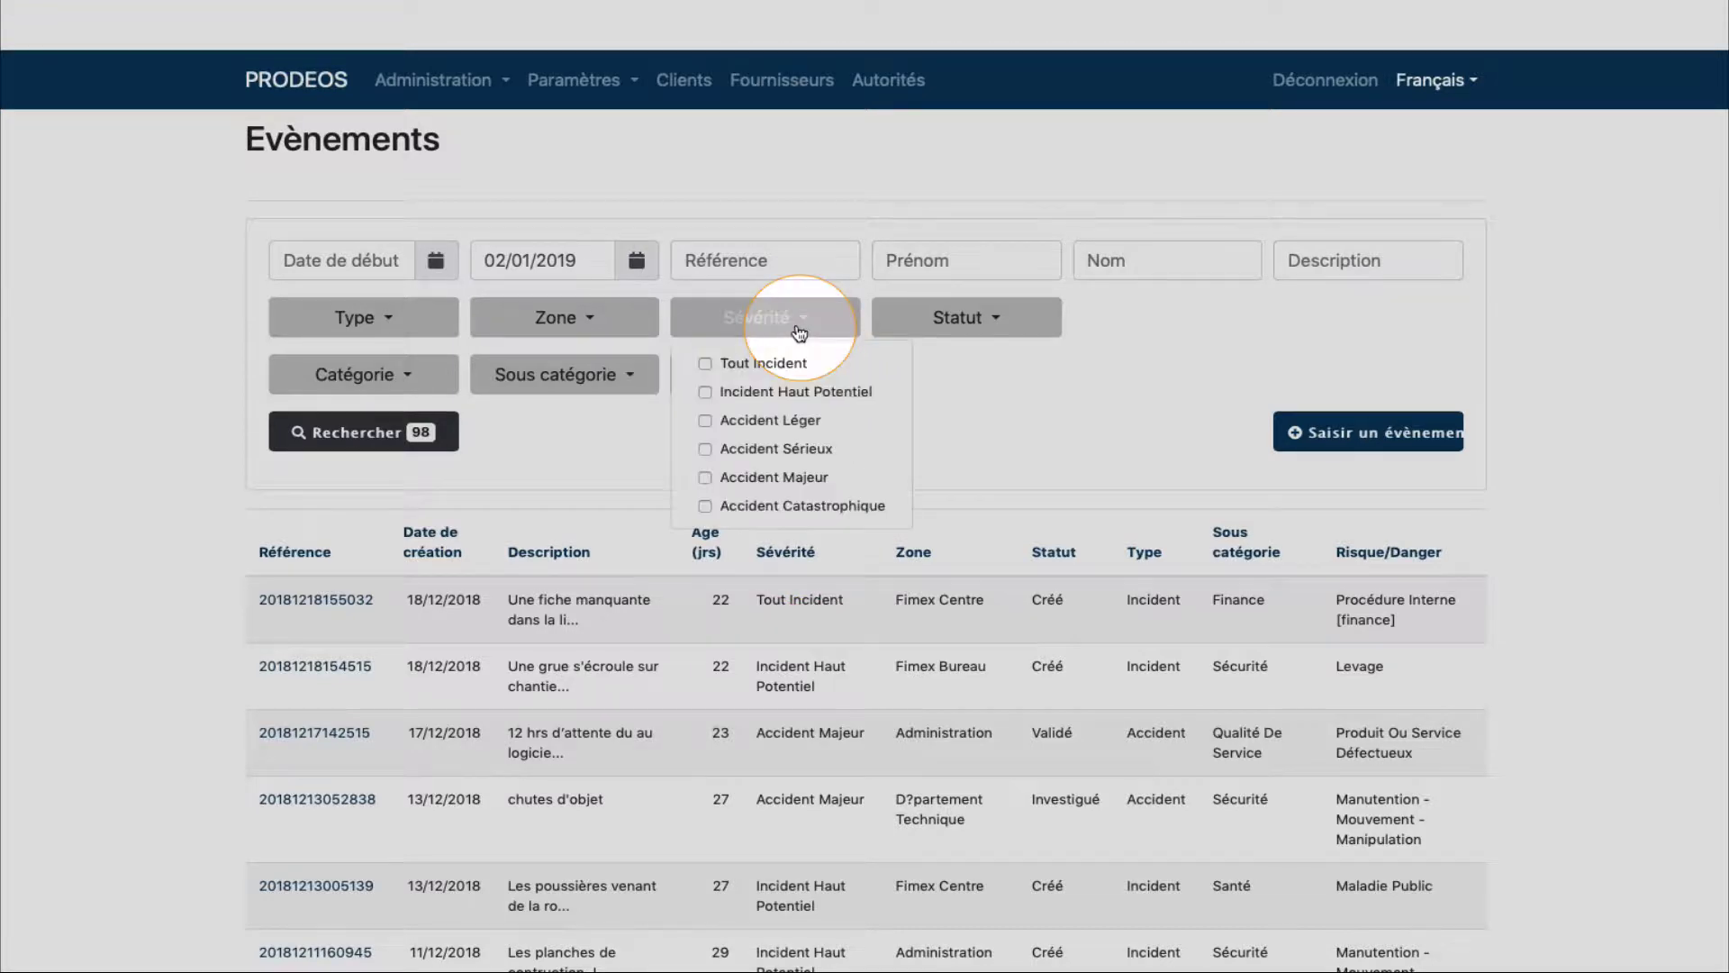
left_click(708, 505)
left_click(708, 479)
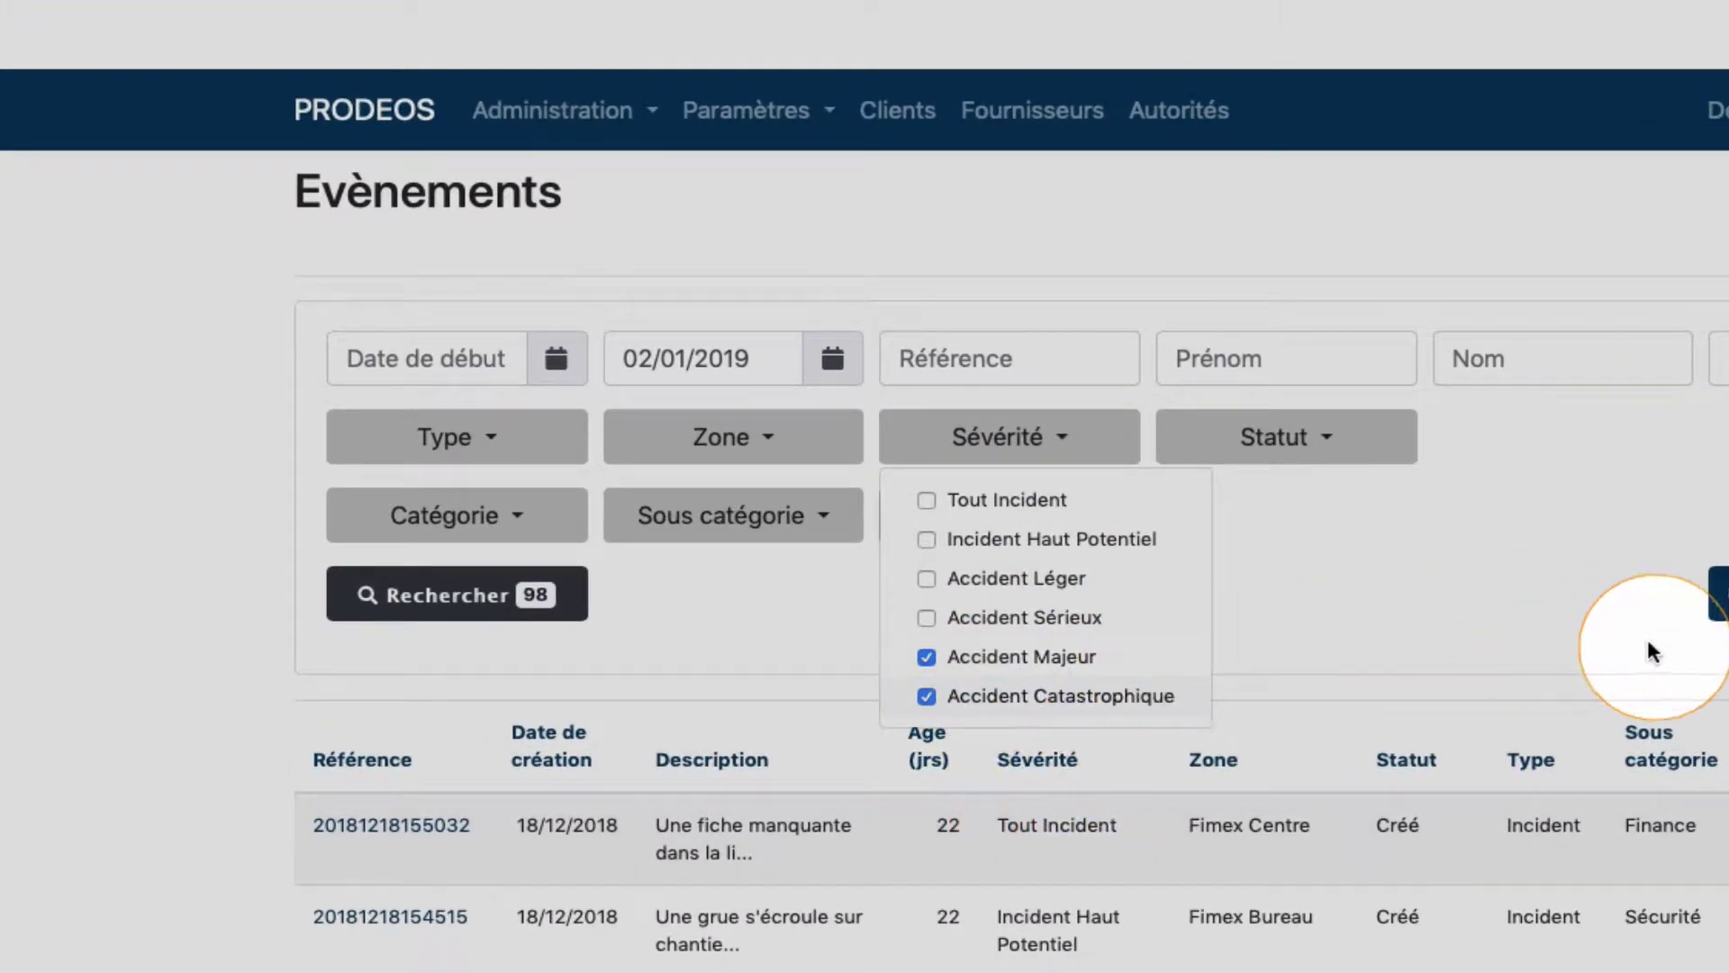
left_click(480, 622)
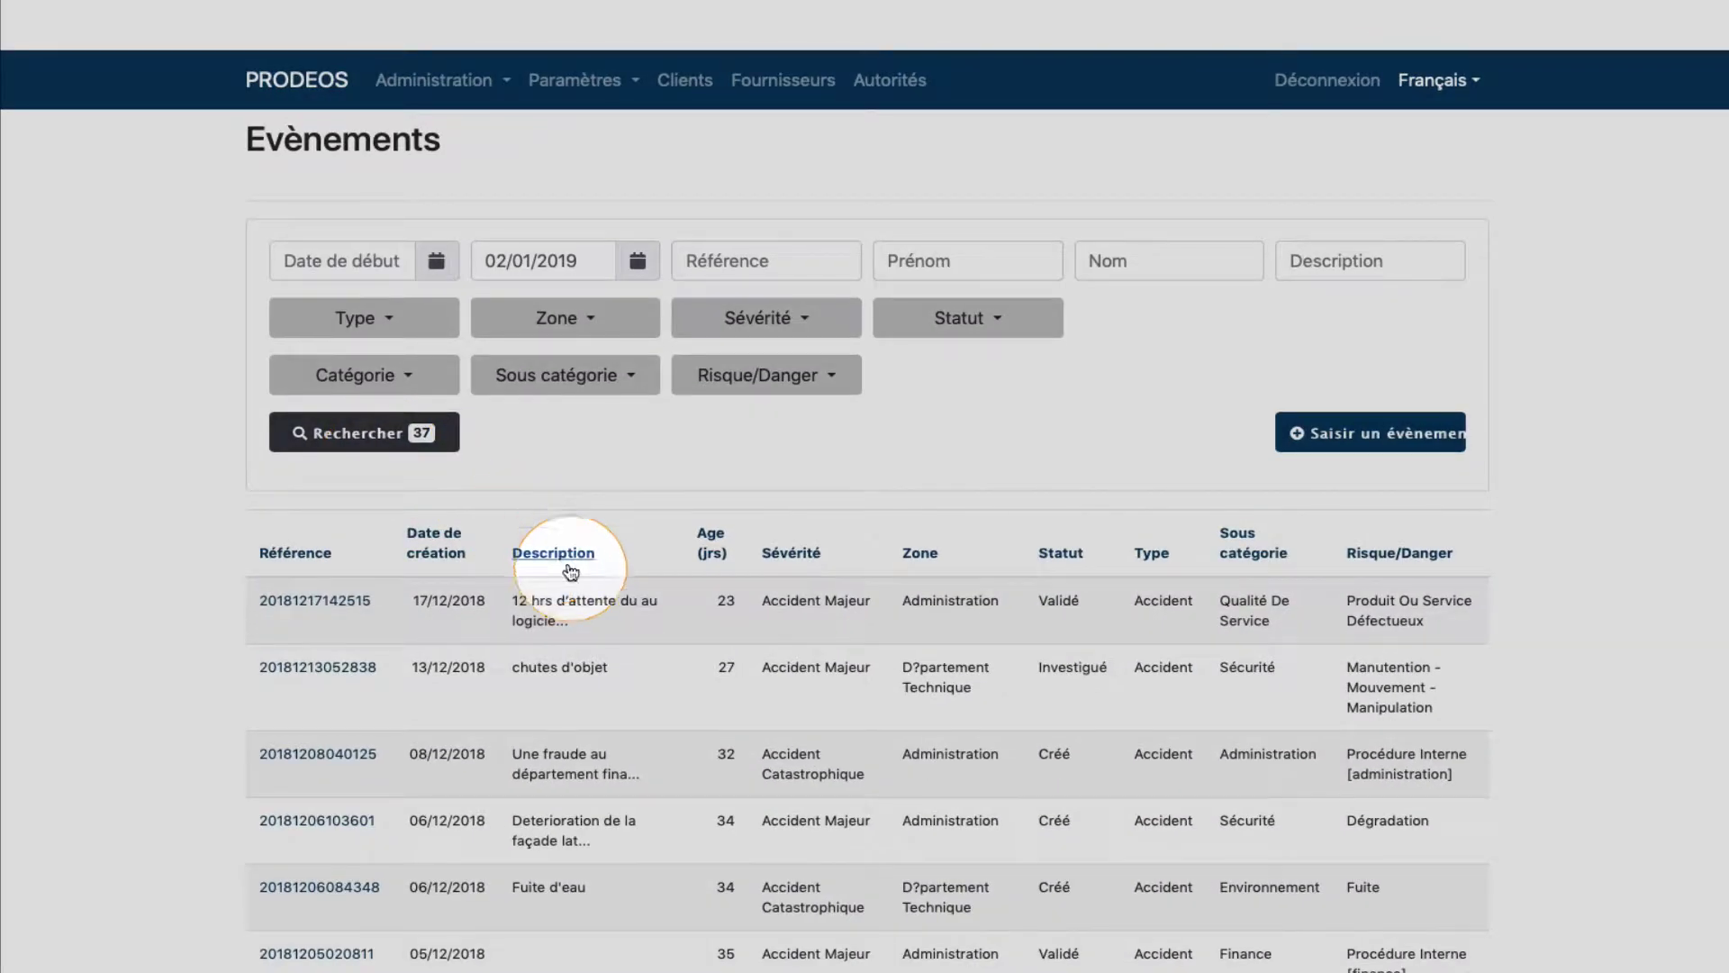
- Try to open the catastrophic fraud event created on 08/12/2018, and return to the event list
scroll(744, 665, "down", 2)
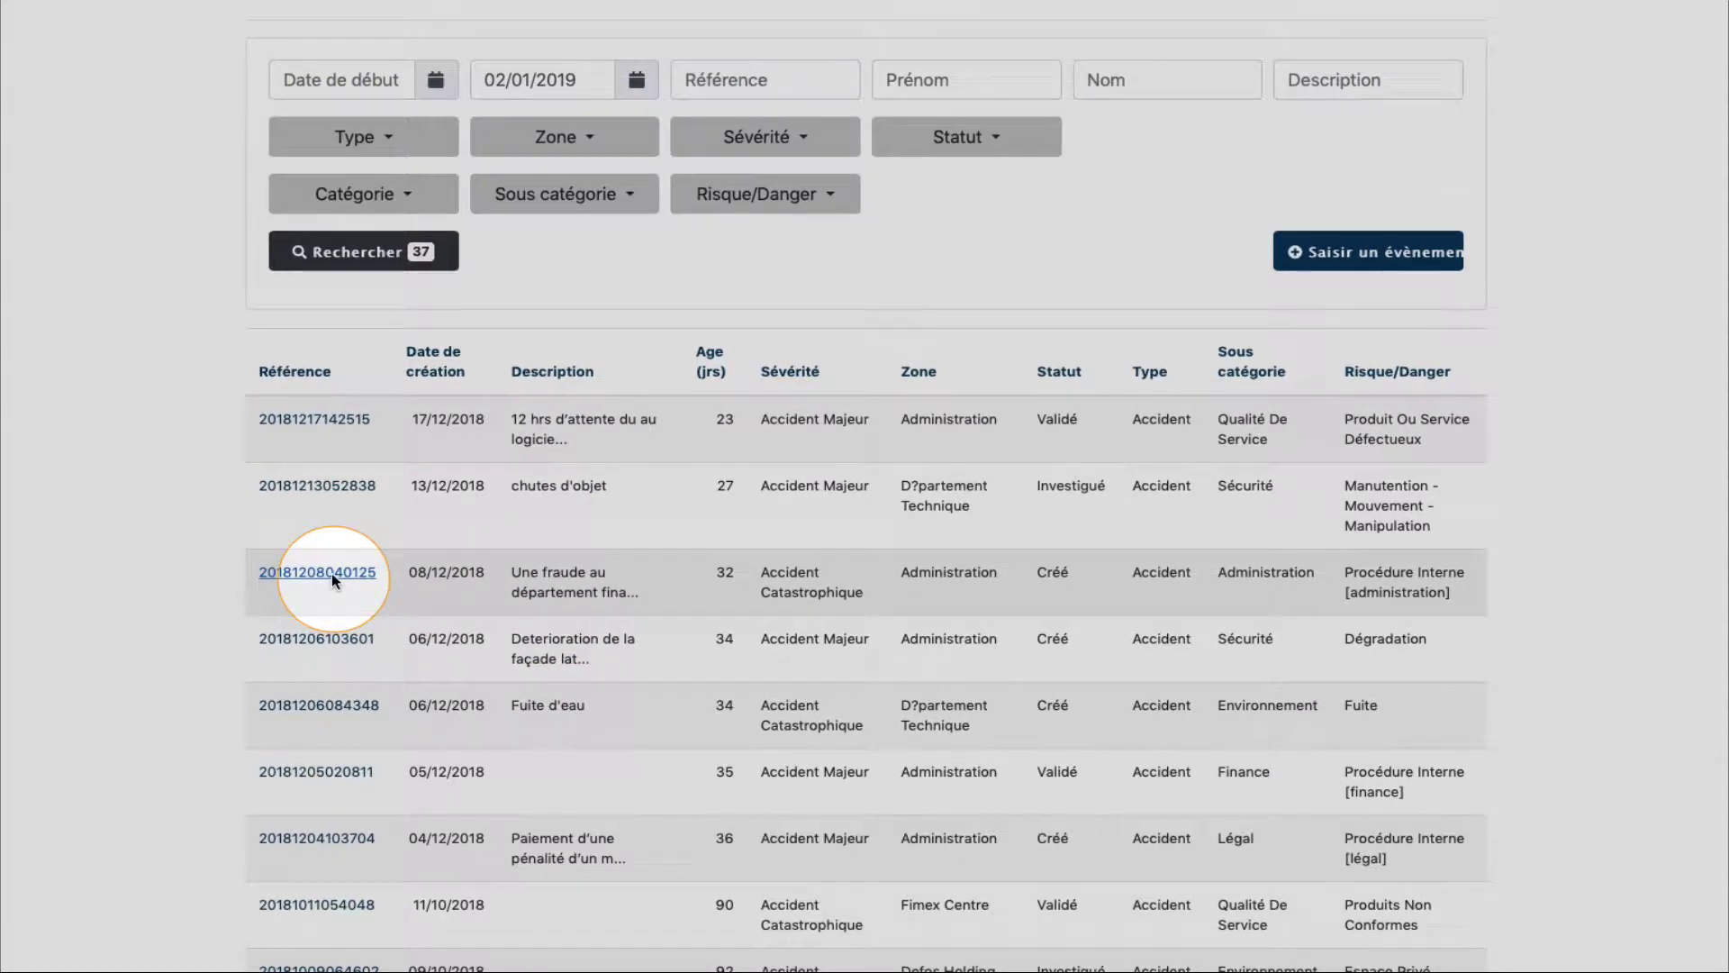
left_click(331, 575)
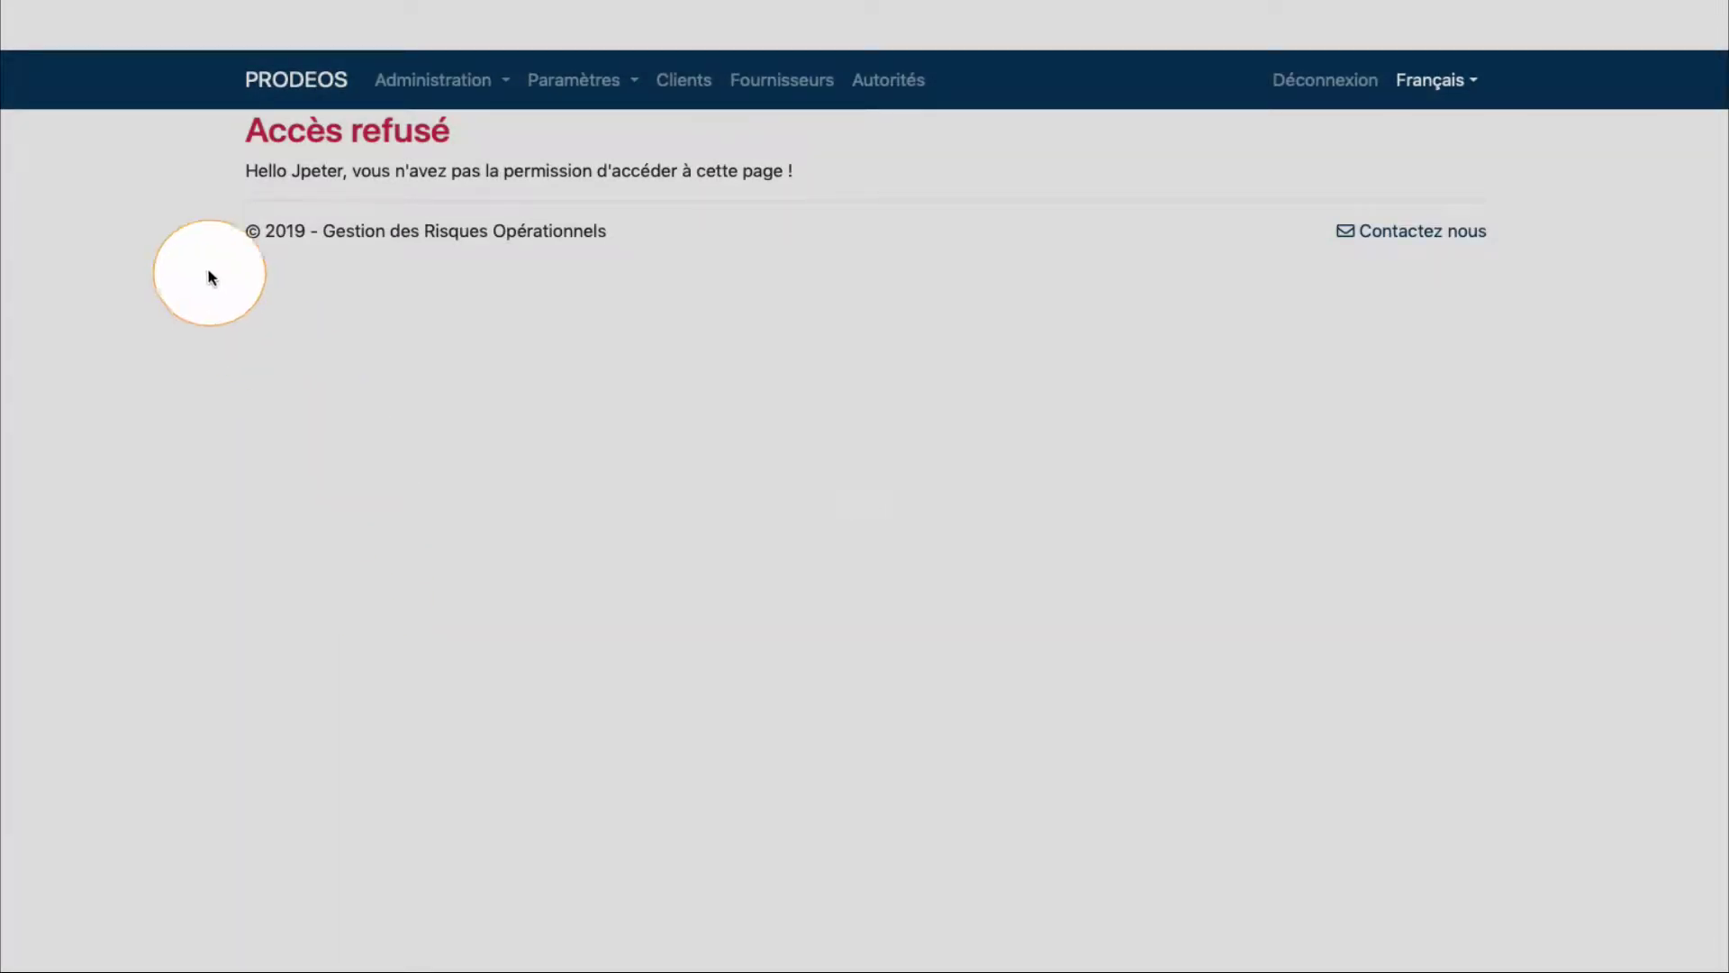
left_click(118, 5)
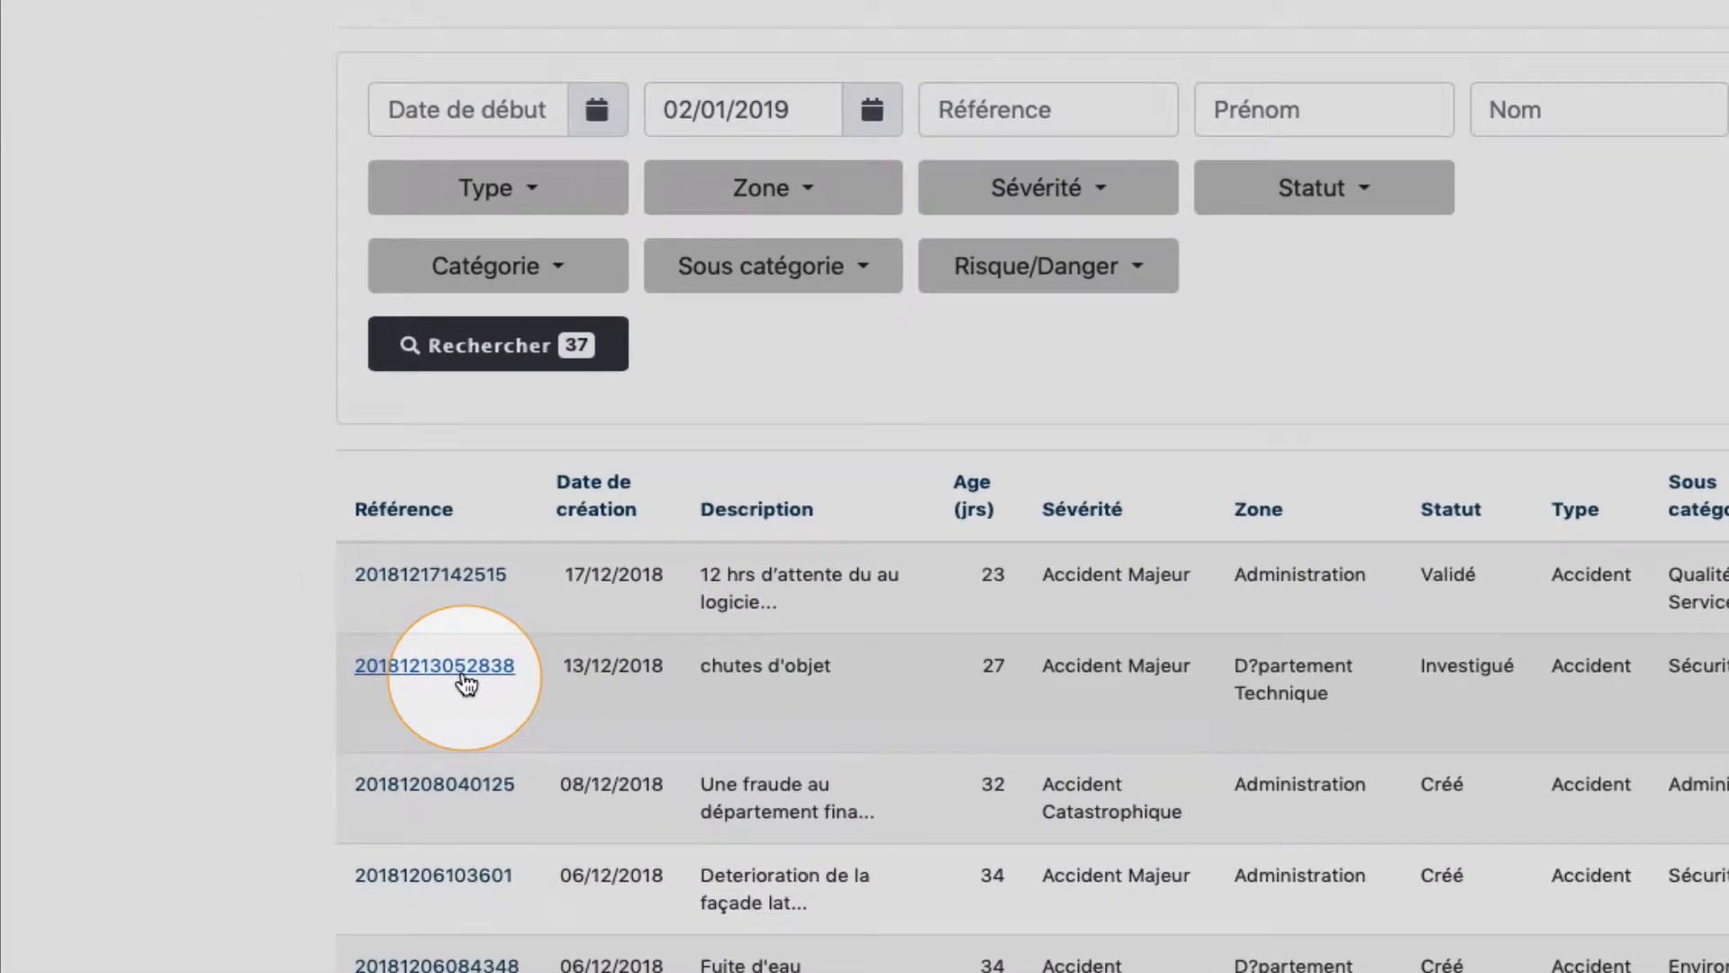
- Open the "chutes d'objet" event and review its description, losses, investigations and corrective actions
left_click(462, 672)
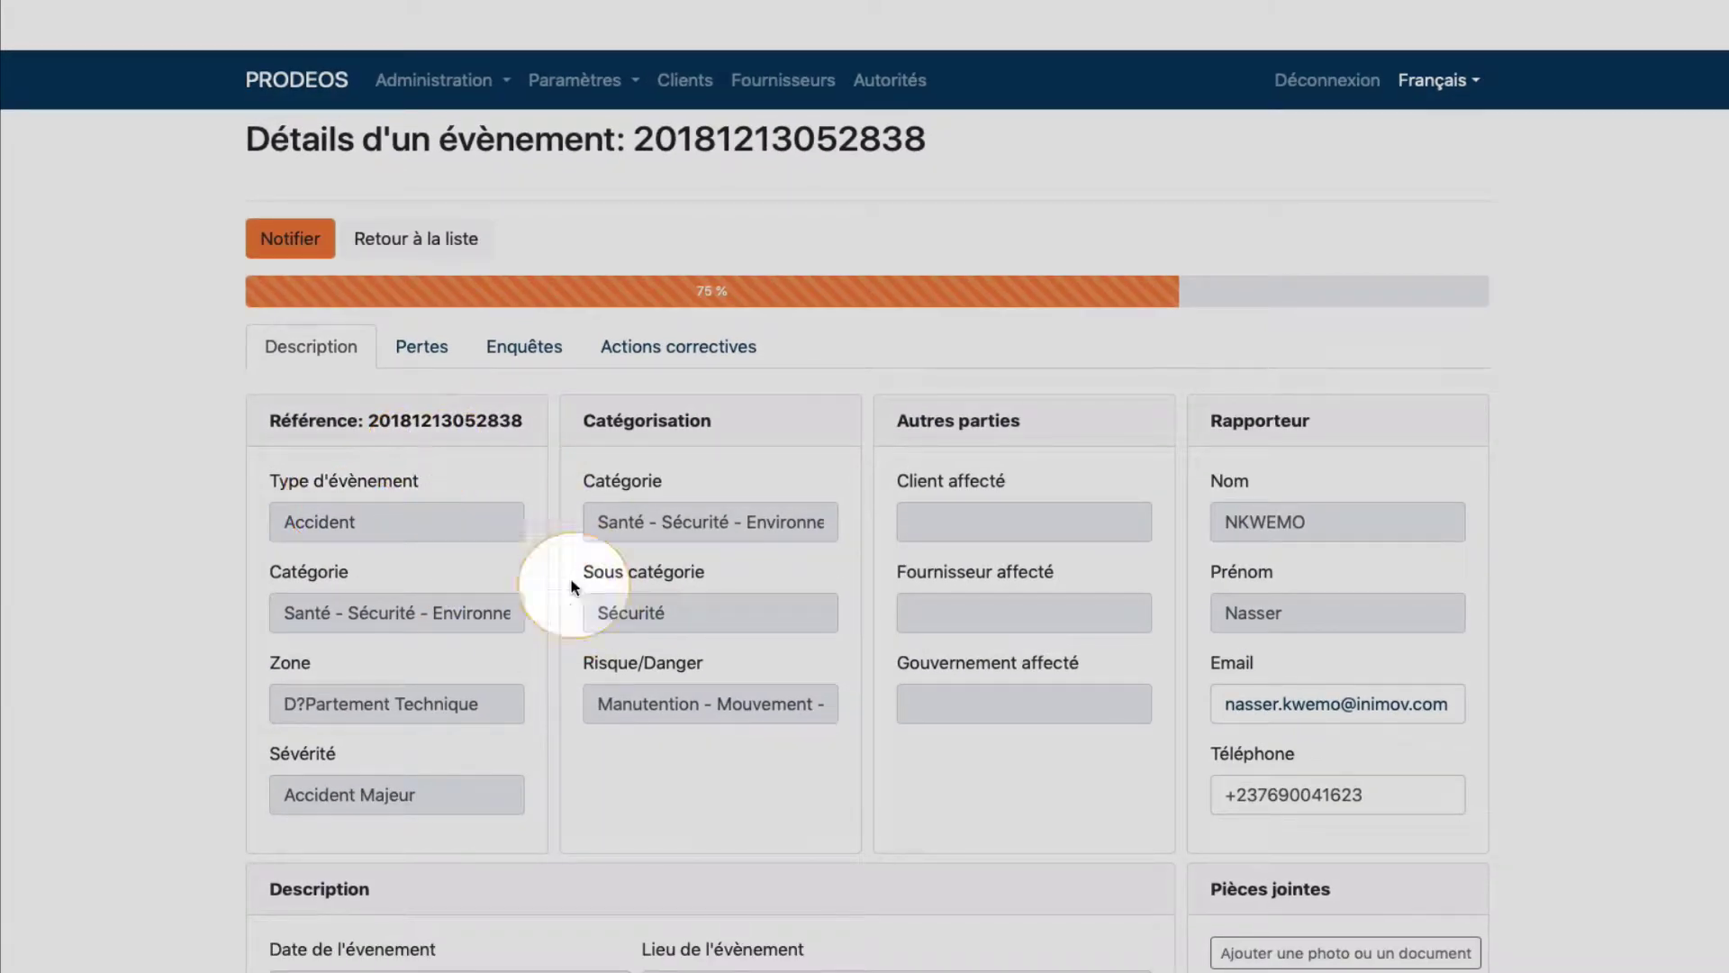
scroll(677, 737, "down", 1)
scroll(676, 734, "down", 5)
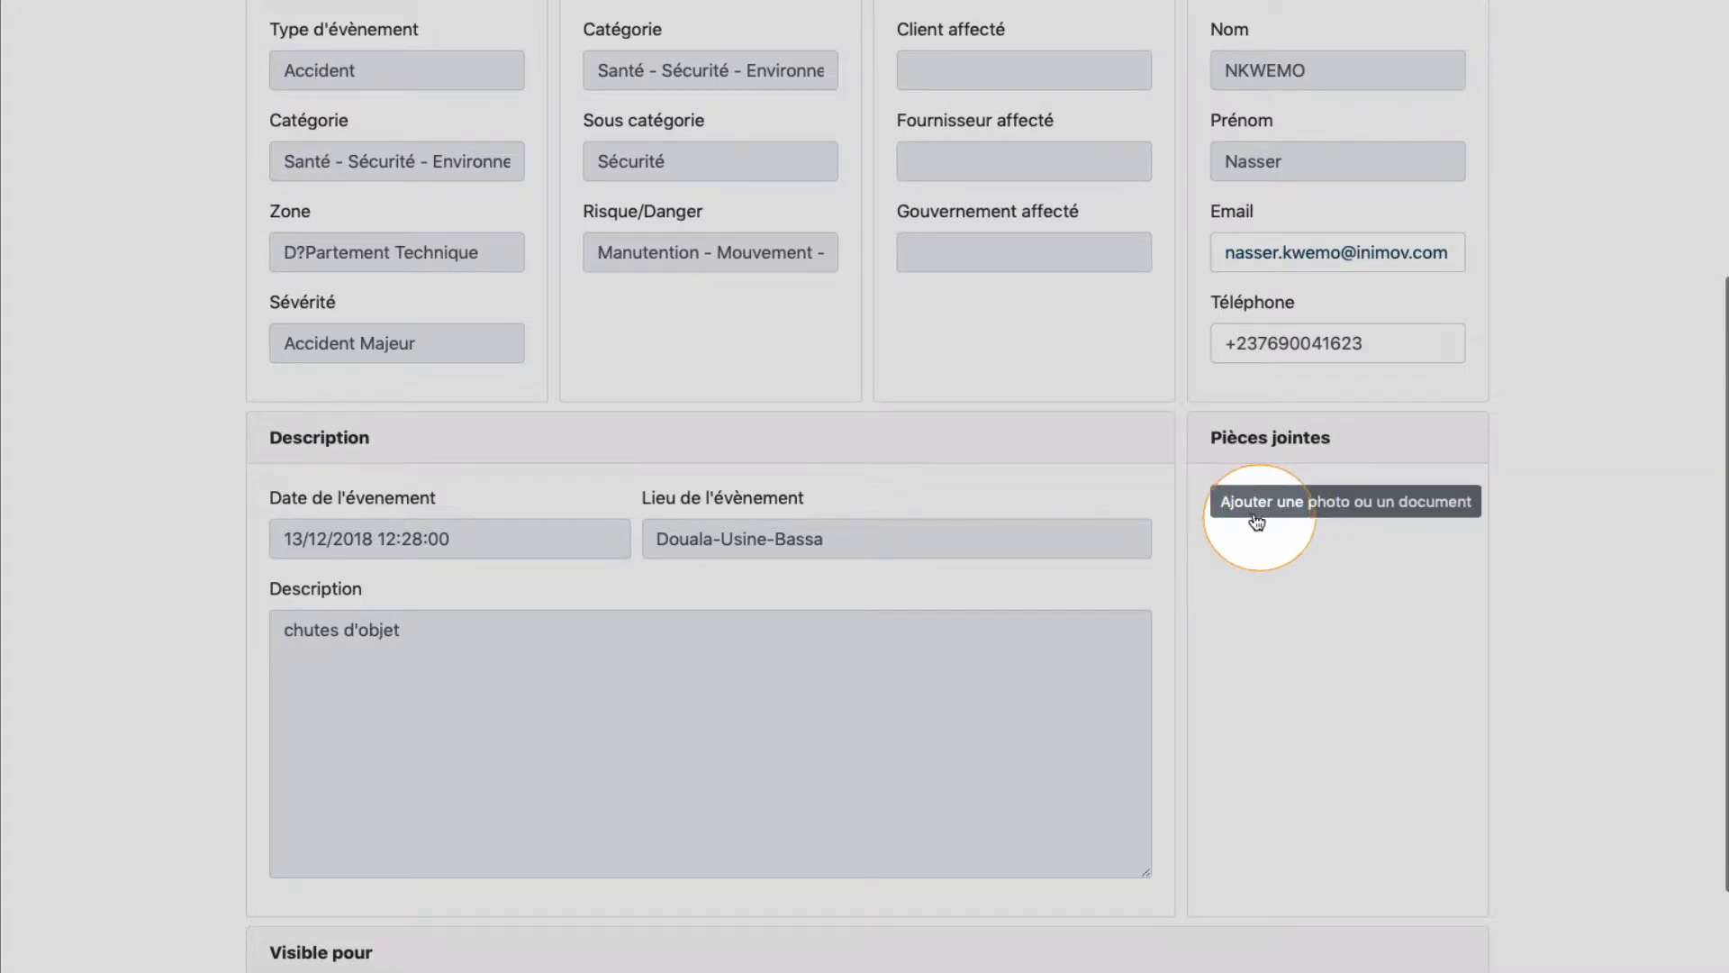
scroll(998, 601, "up", 5)
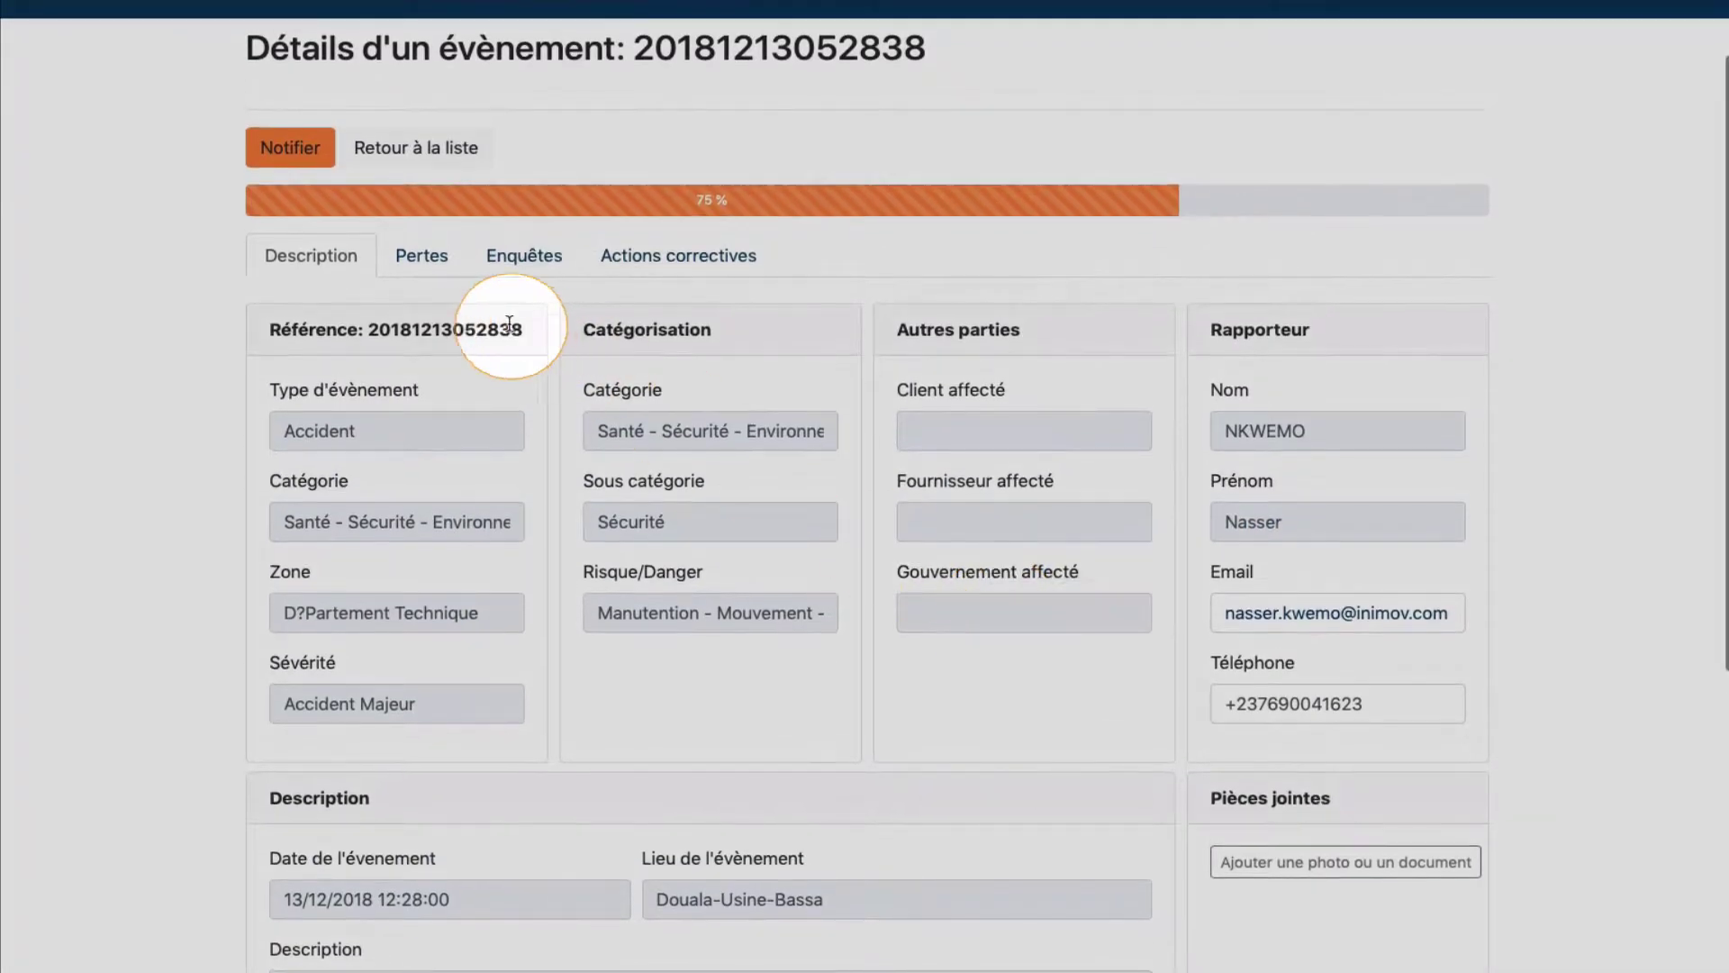
left_click(438, 279)
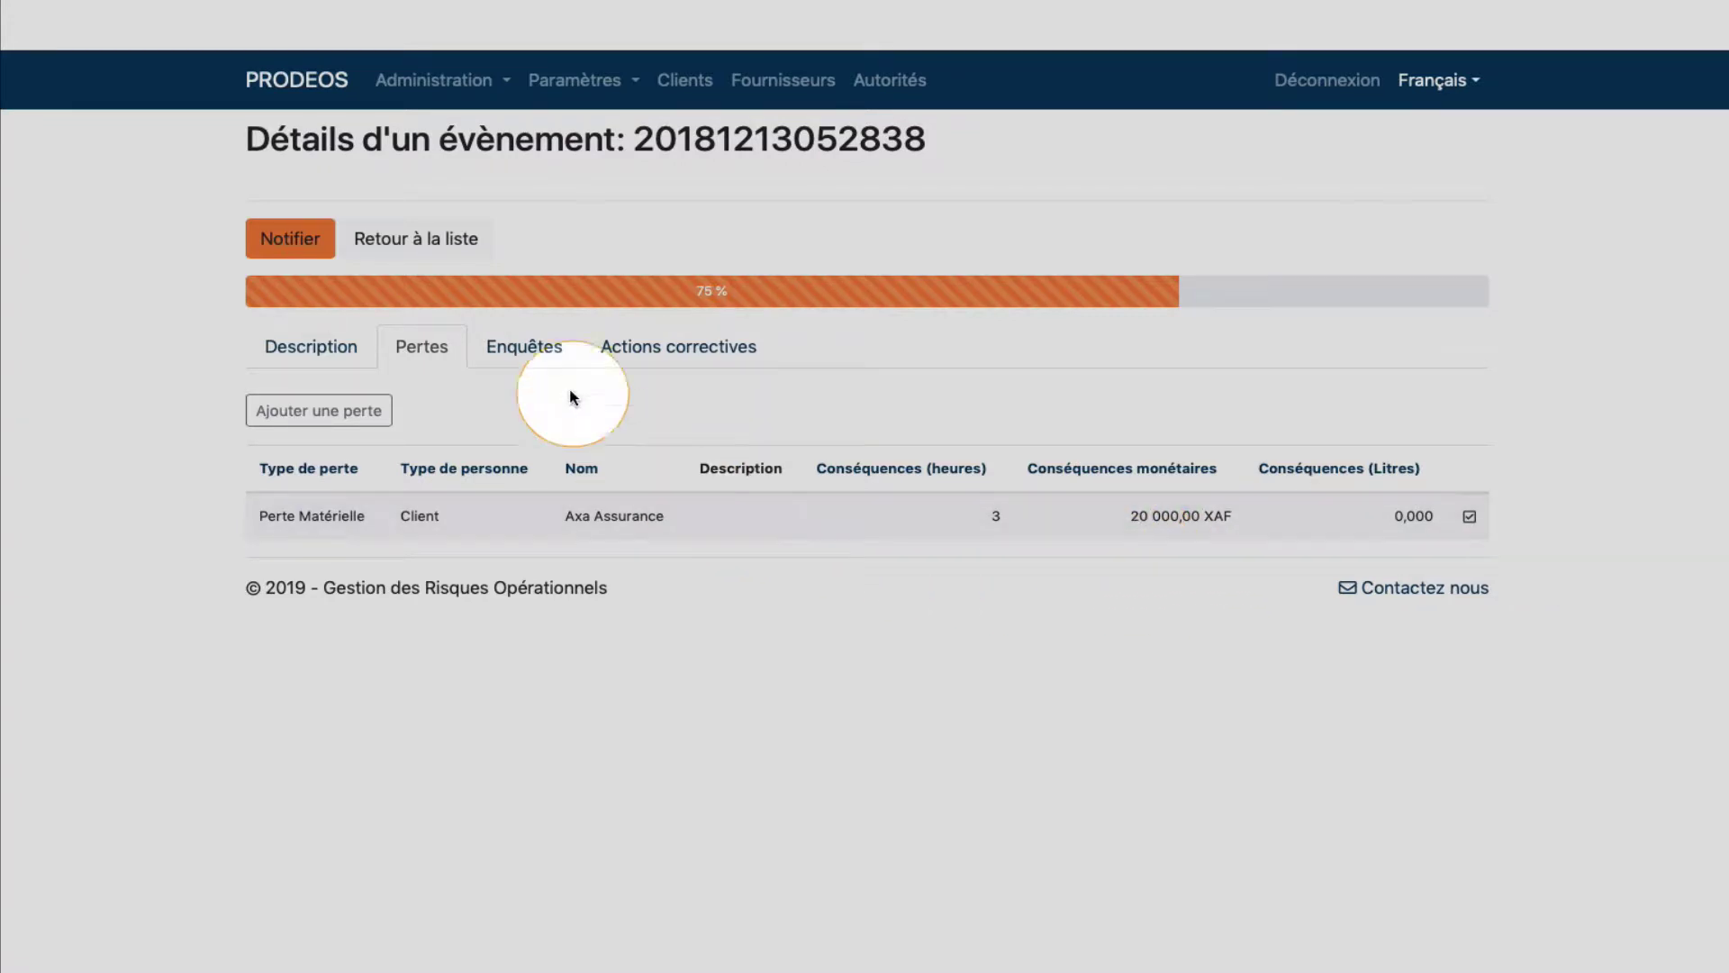
left_click(529, 358)
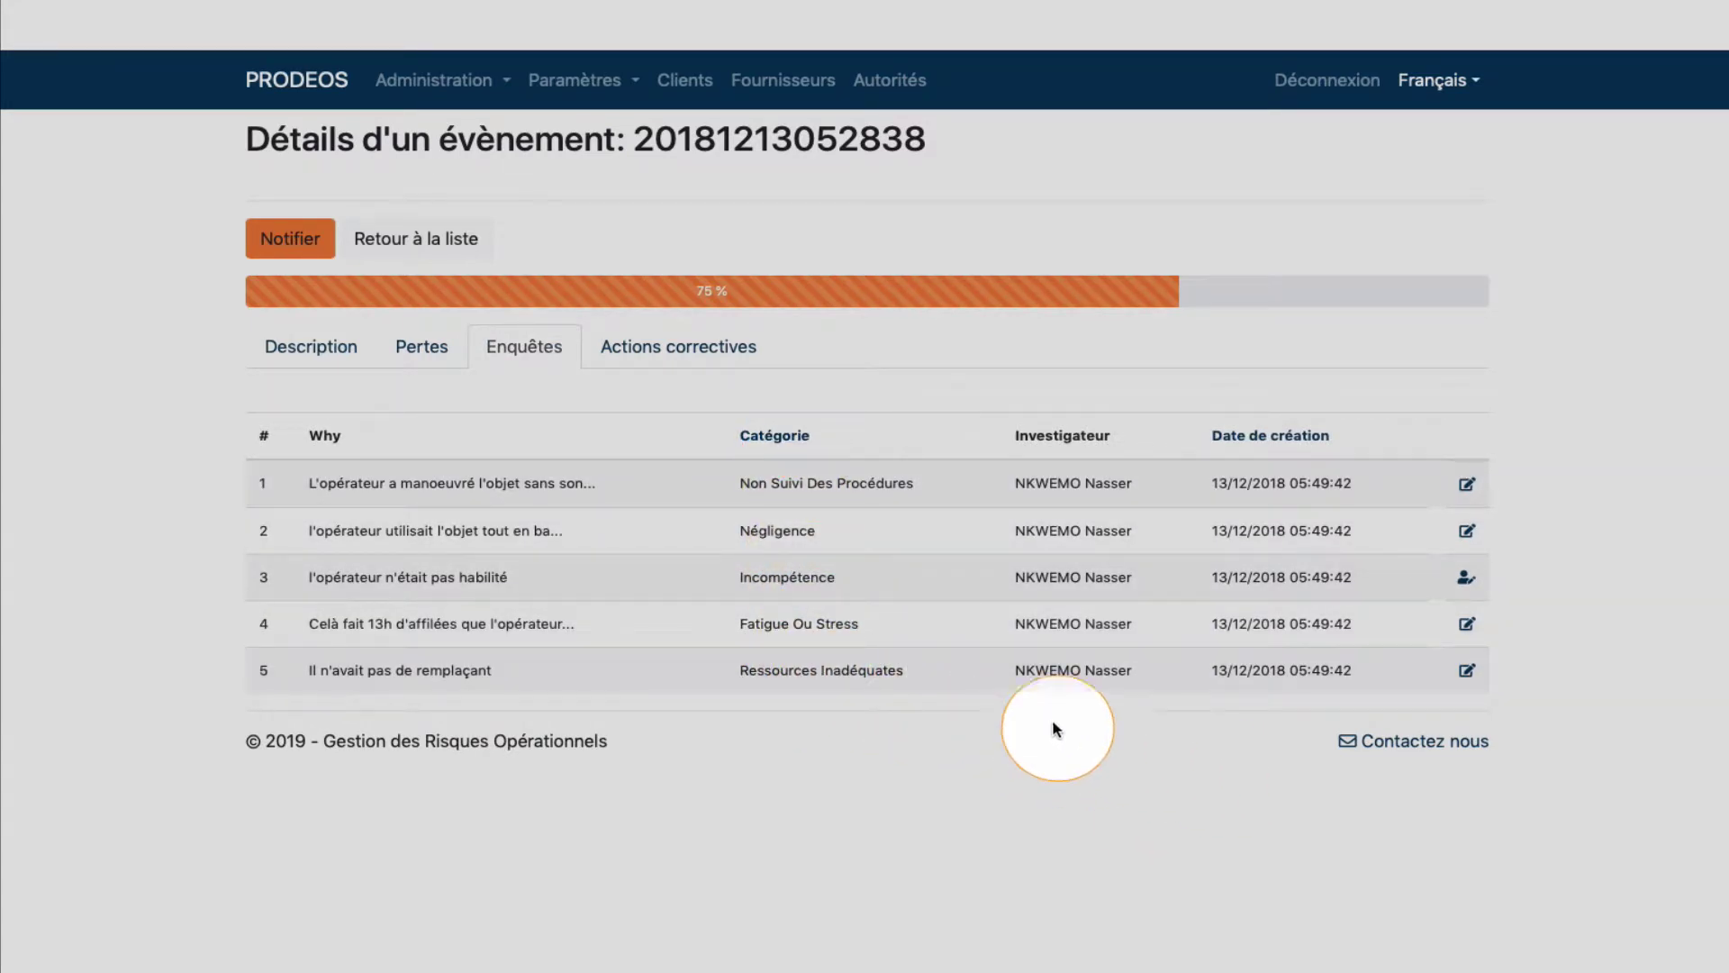
left_click(692, 360)
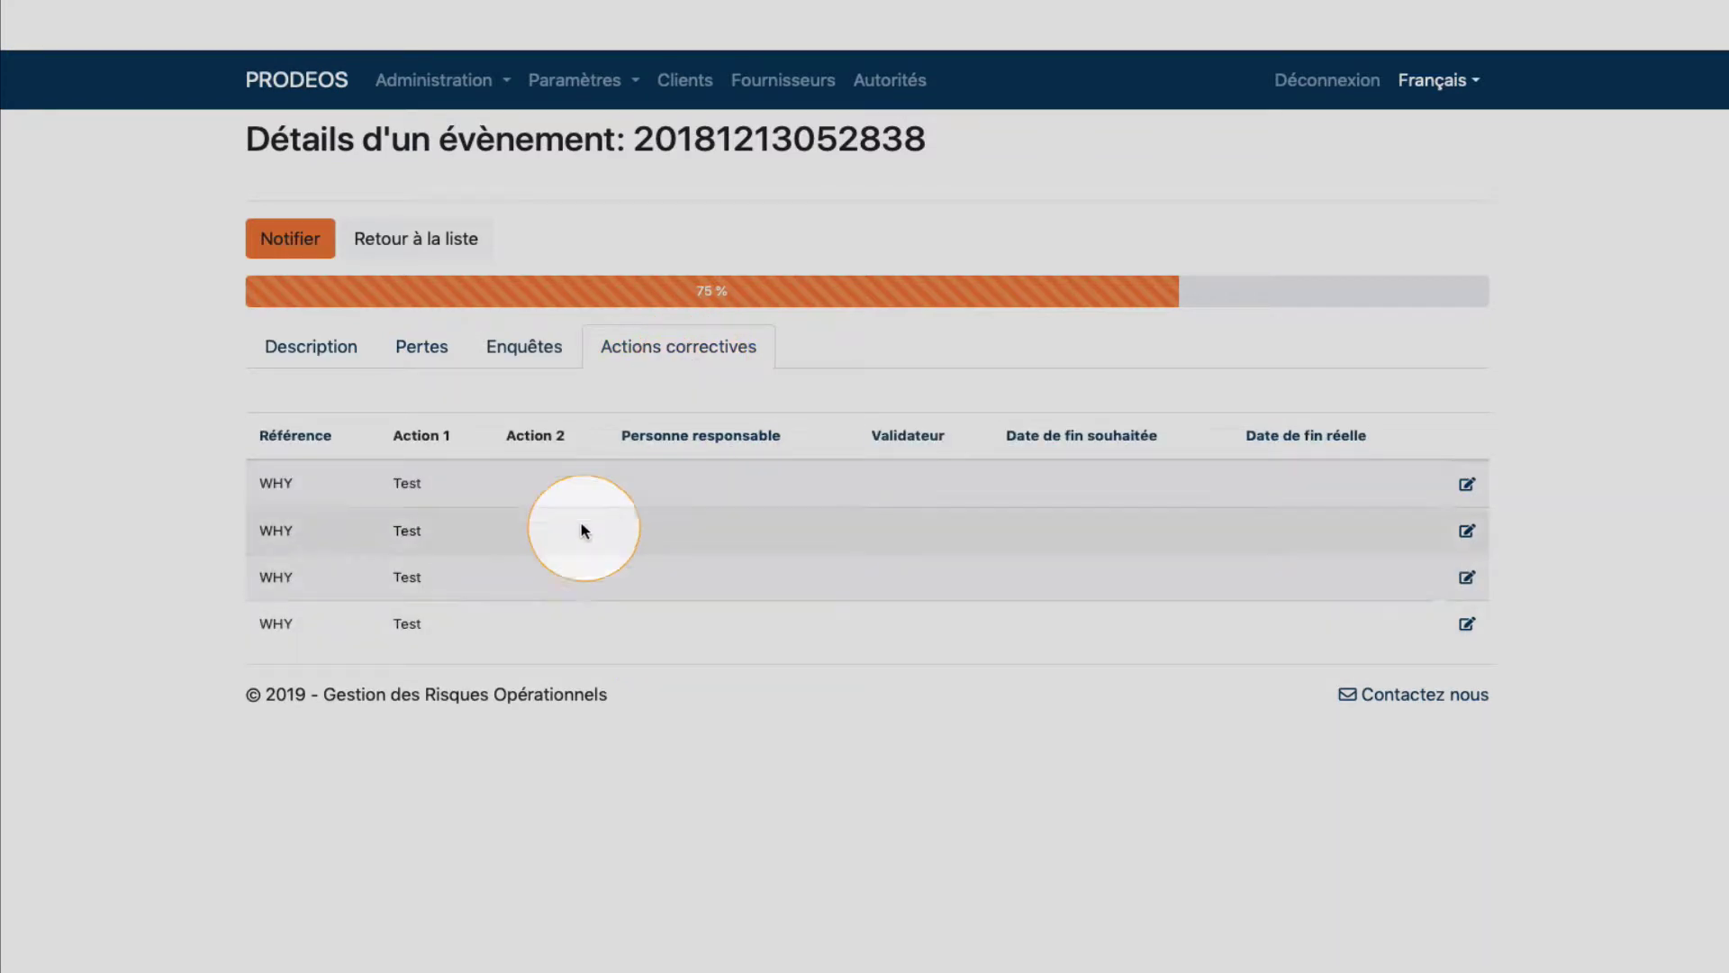
- Open the first corrective action for editing and assign a responsible person from the user list
left_click(1467, 485)
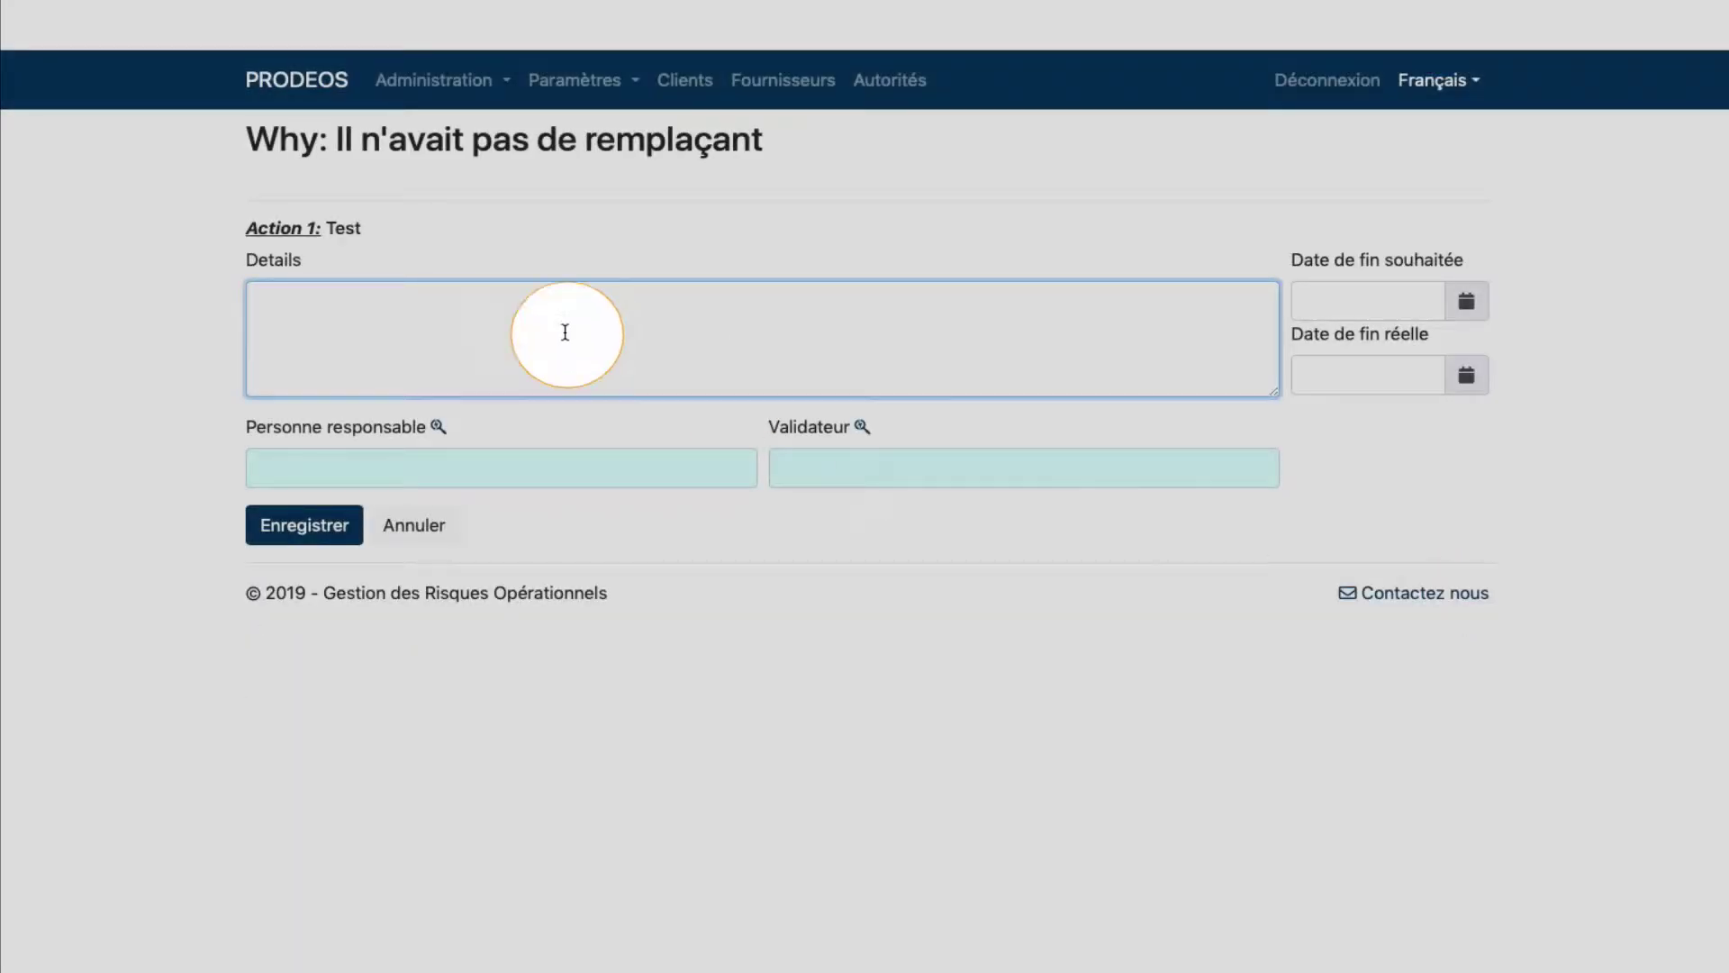
left_click(441, 429)
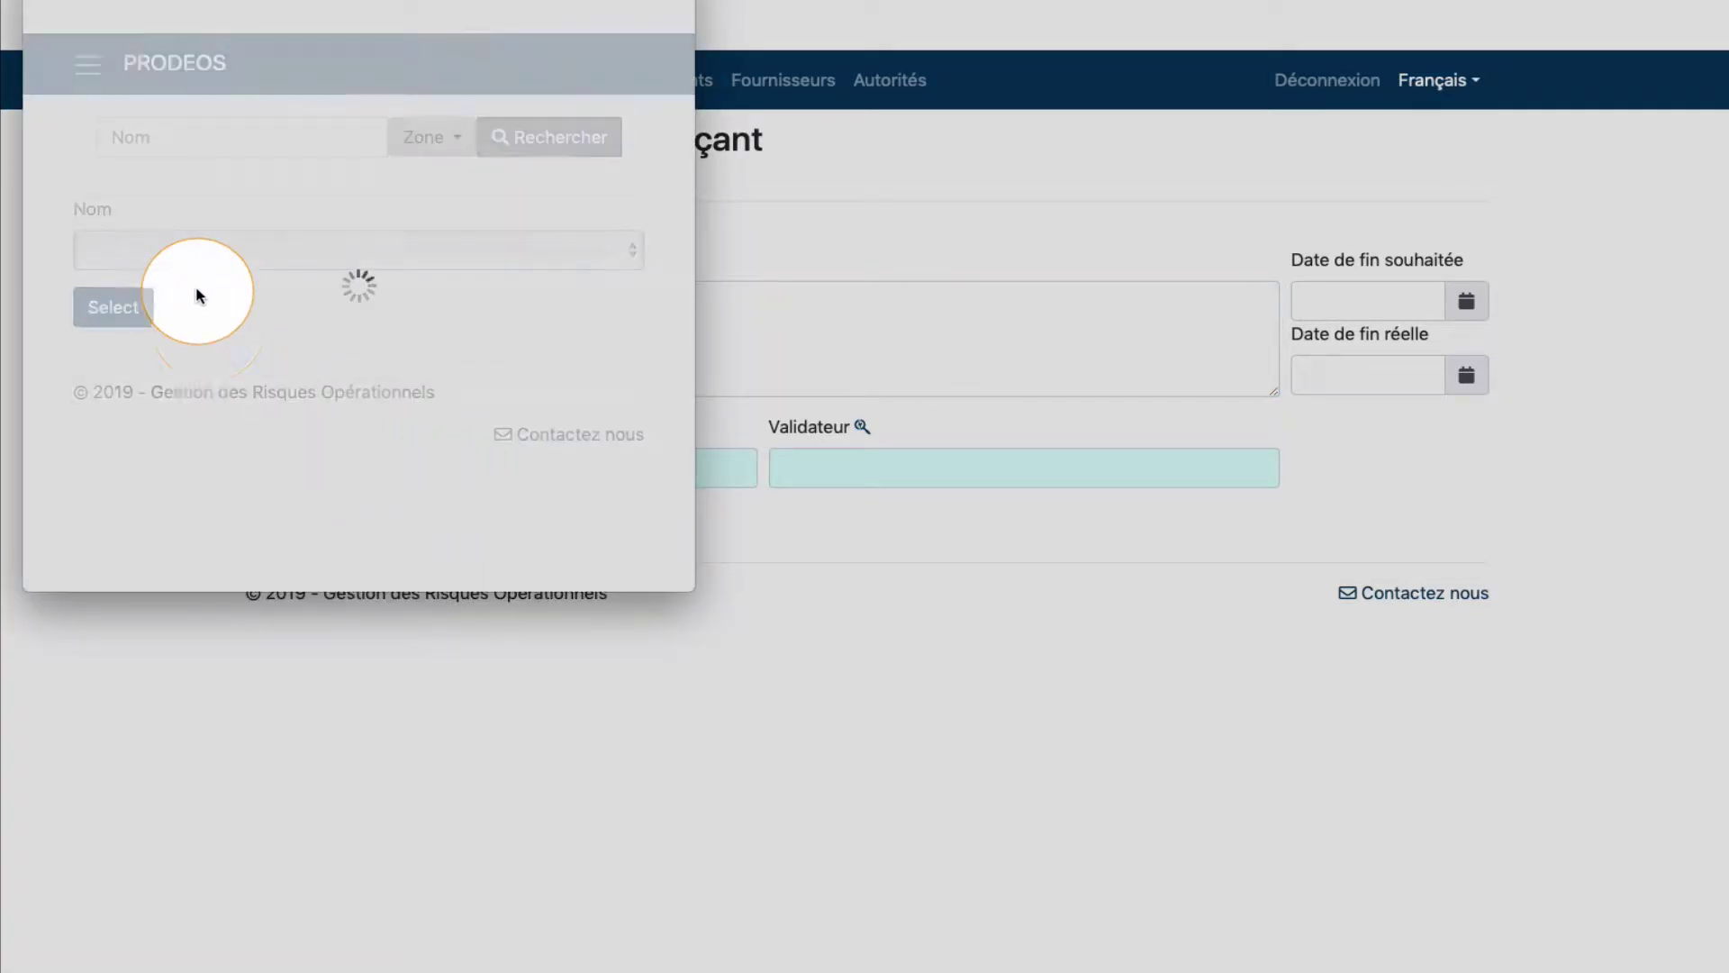
left_click(203, 252)
left_click(203, 534)
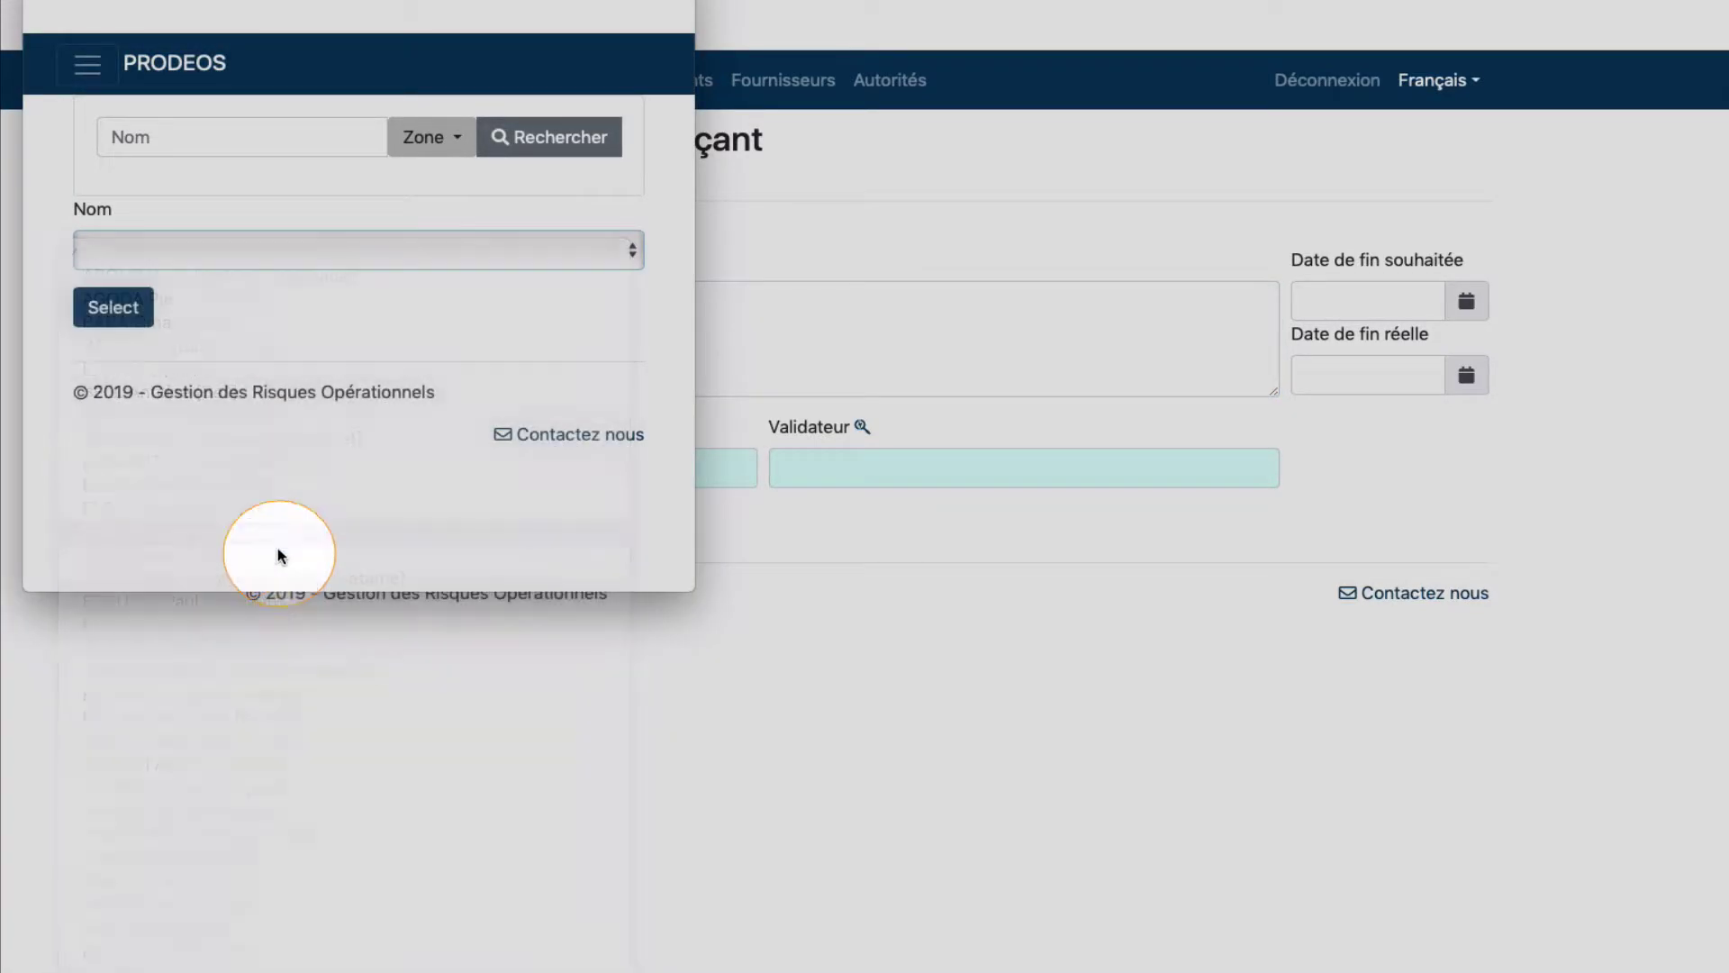
left_click(108, 308)
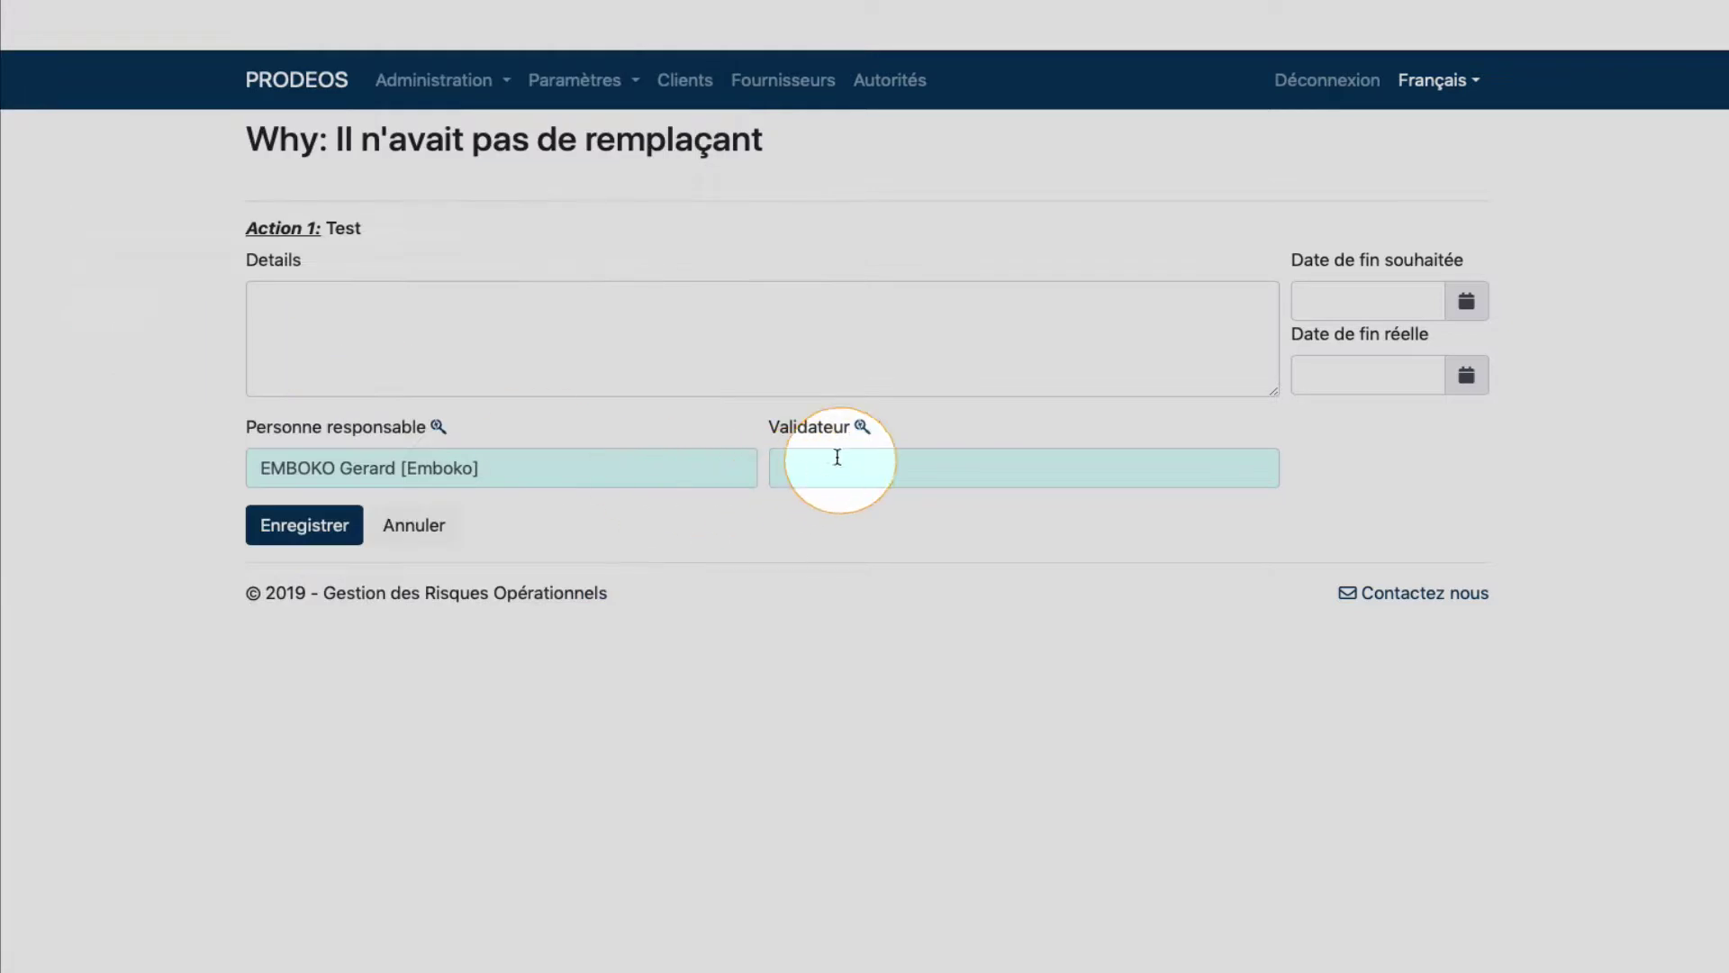
- Assign a validator from the user list to the corrective action and save it
left_click(861, 427)
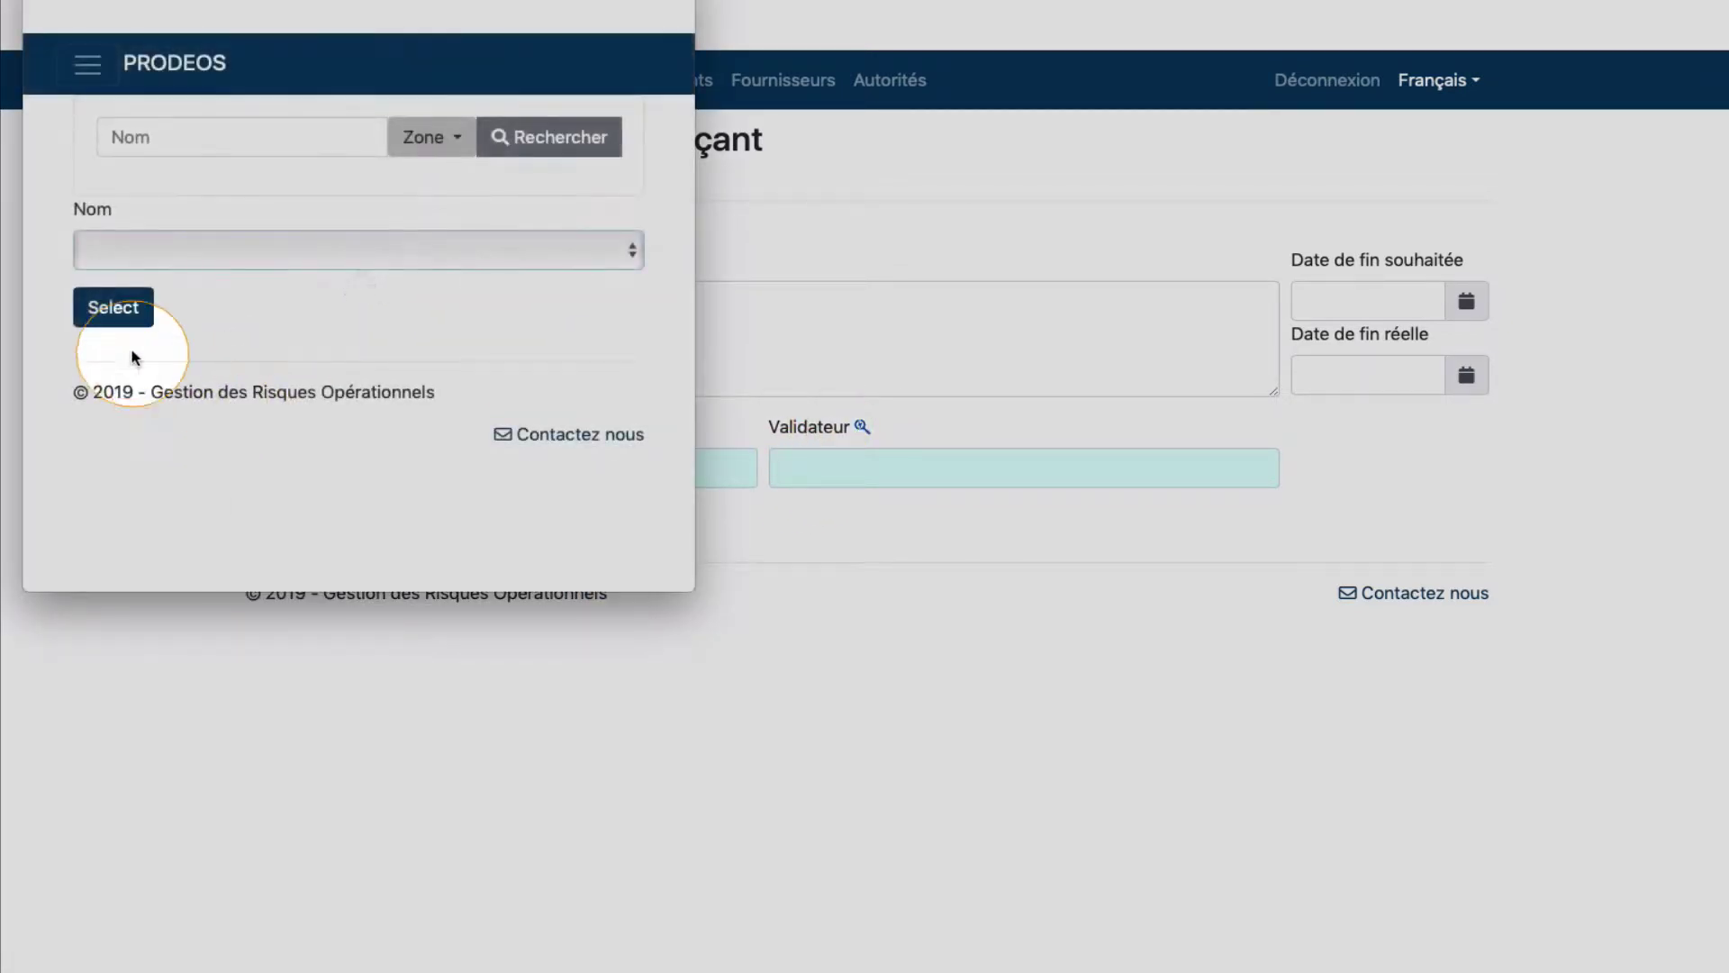
left_click(208, 249)
left_click(233, 671)
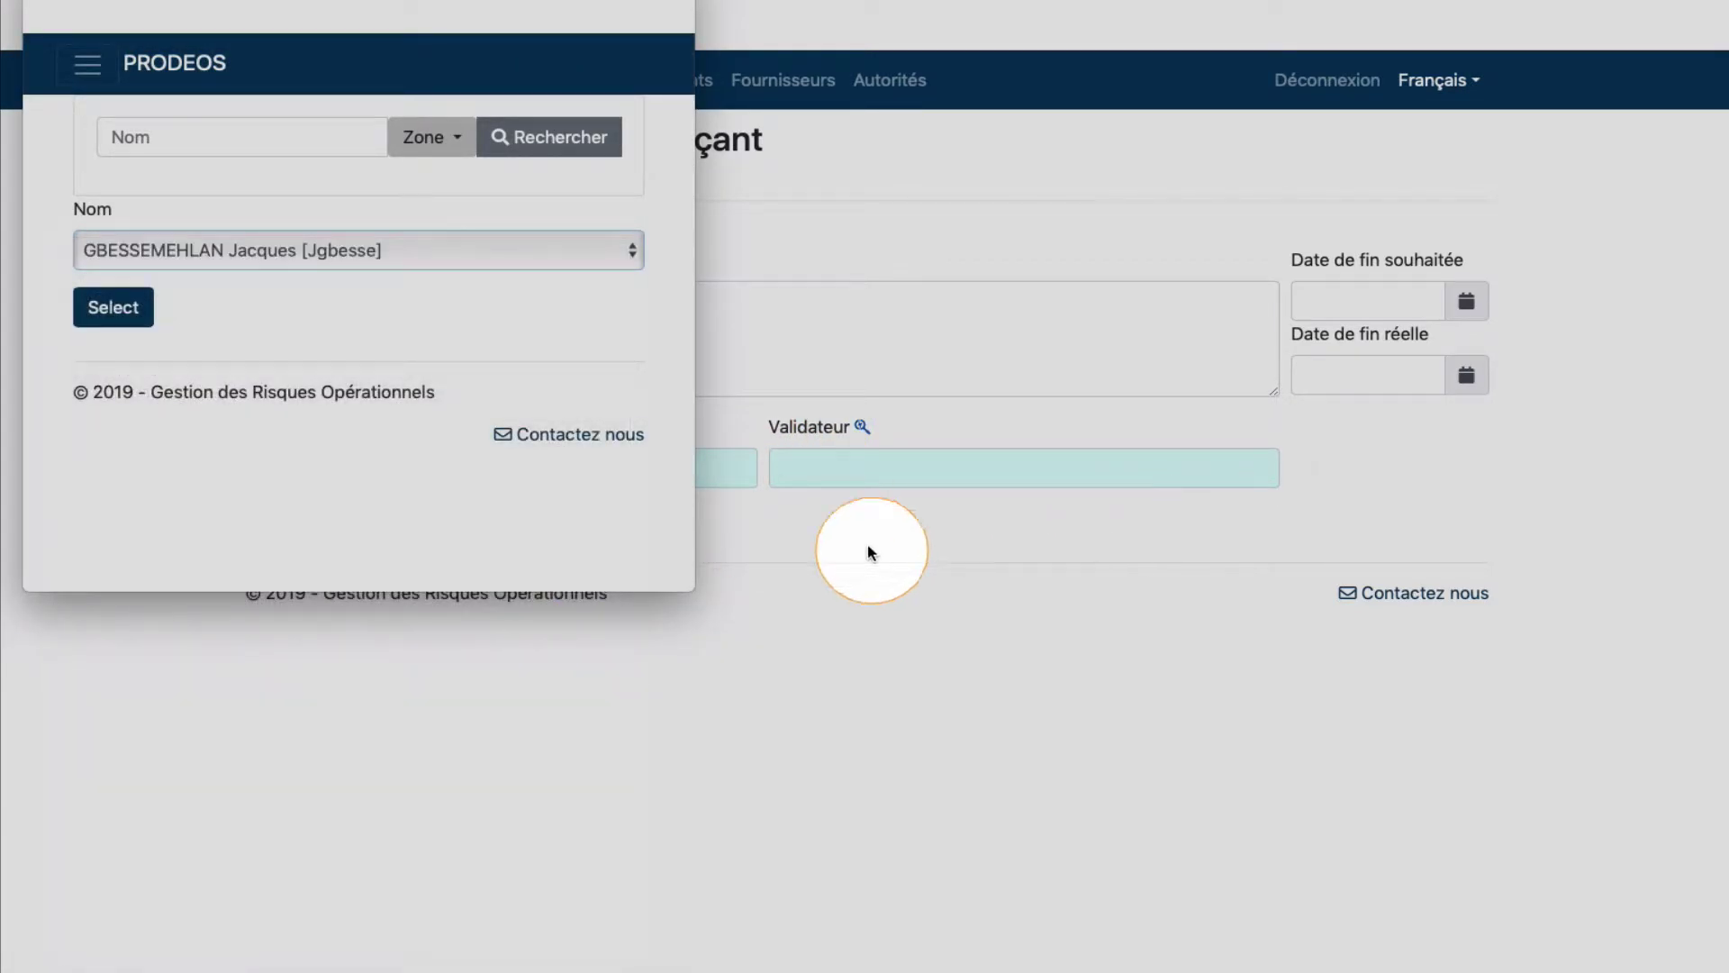
left_click(127, 309)
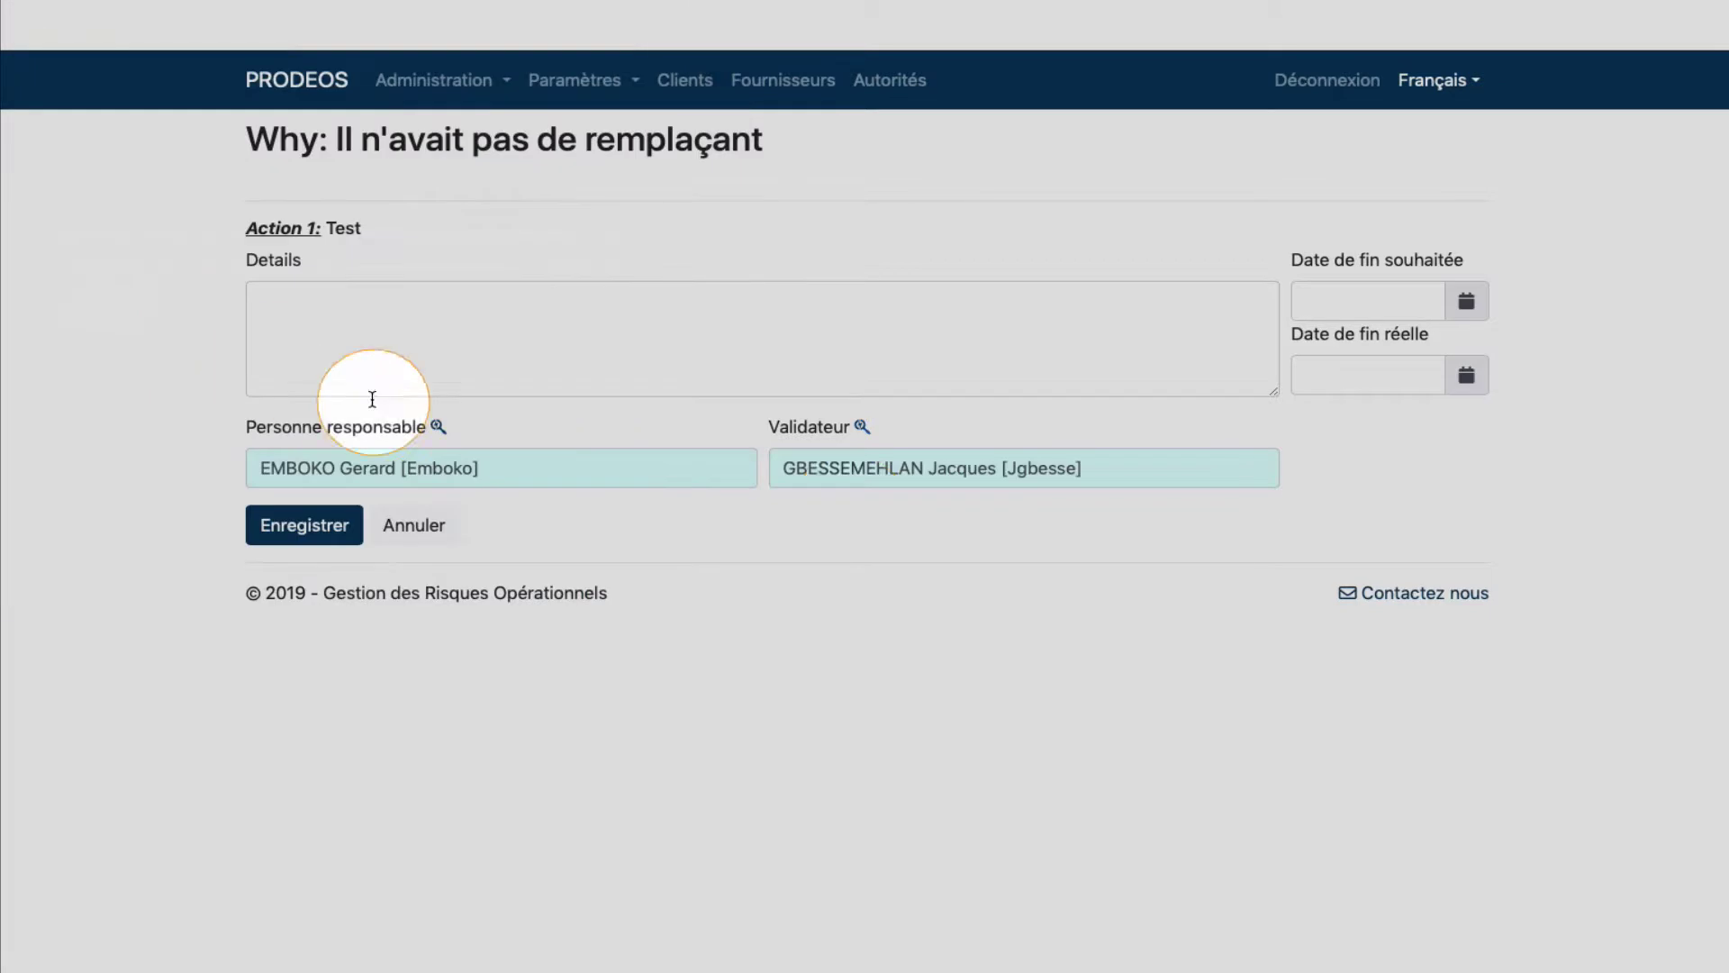
left_click(312, 535)
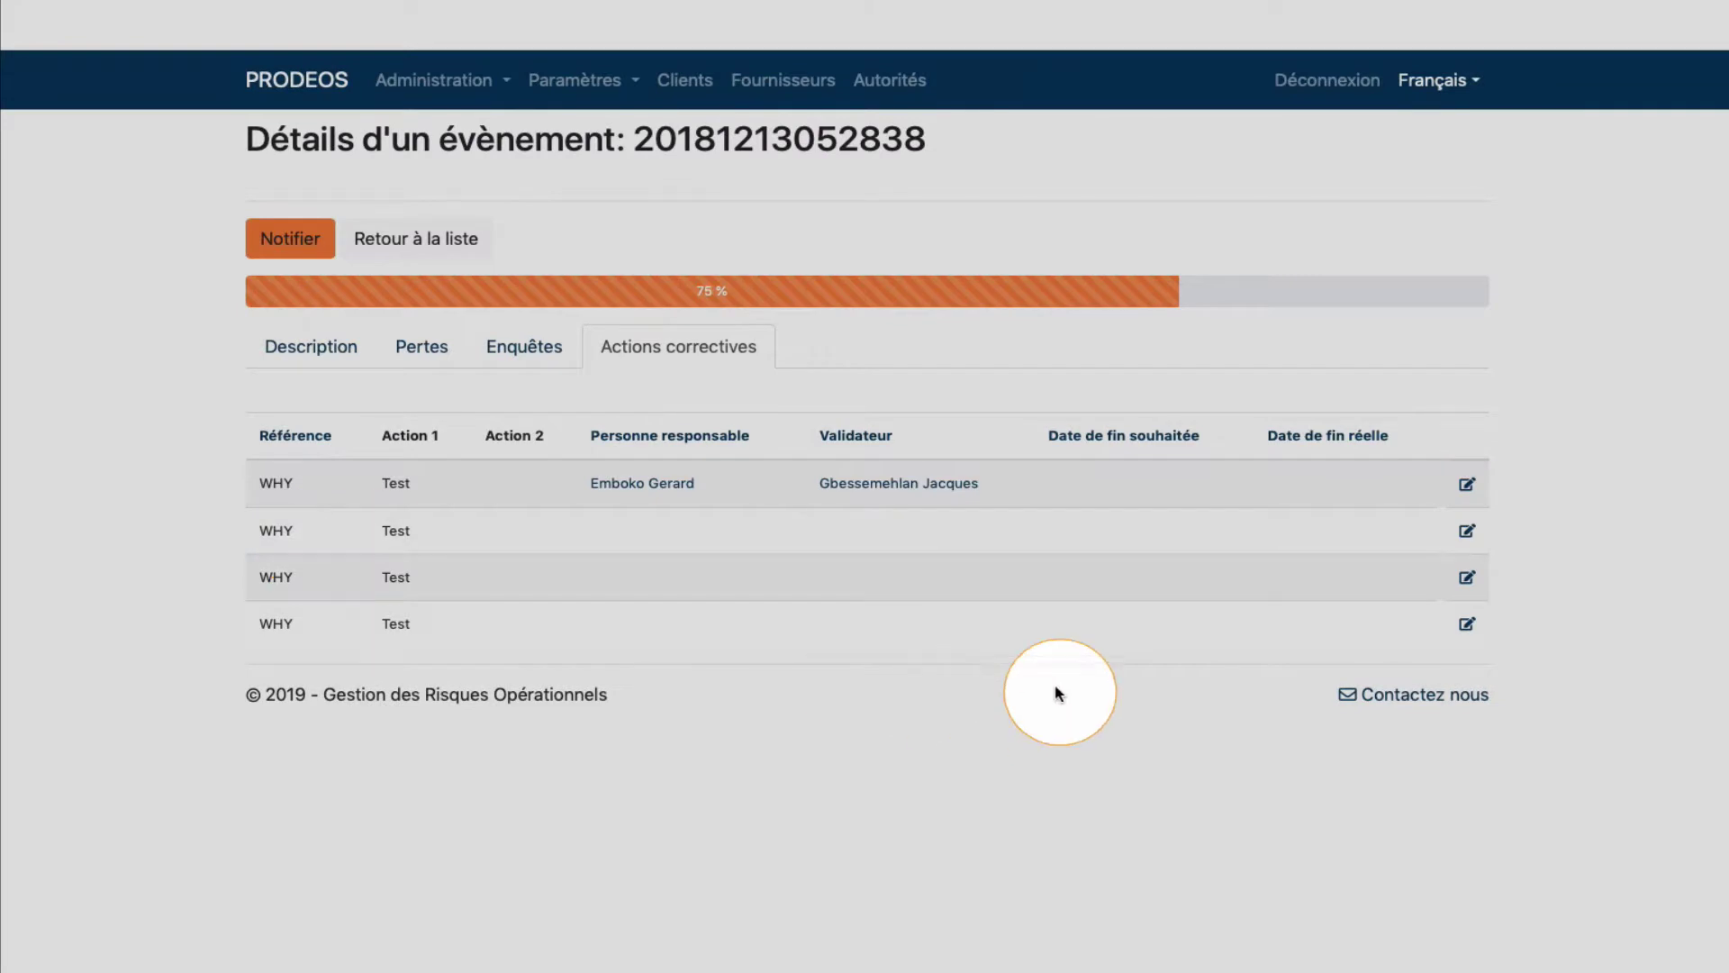
- Set the desired end date of the first corrective action to 17/01/2019 and save it
left_click(1468, 487)
left_click(1467, 304)
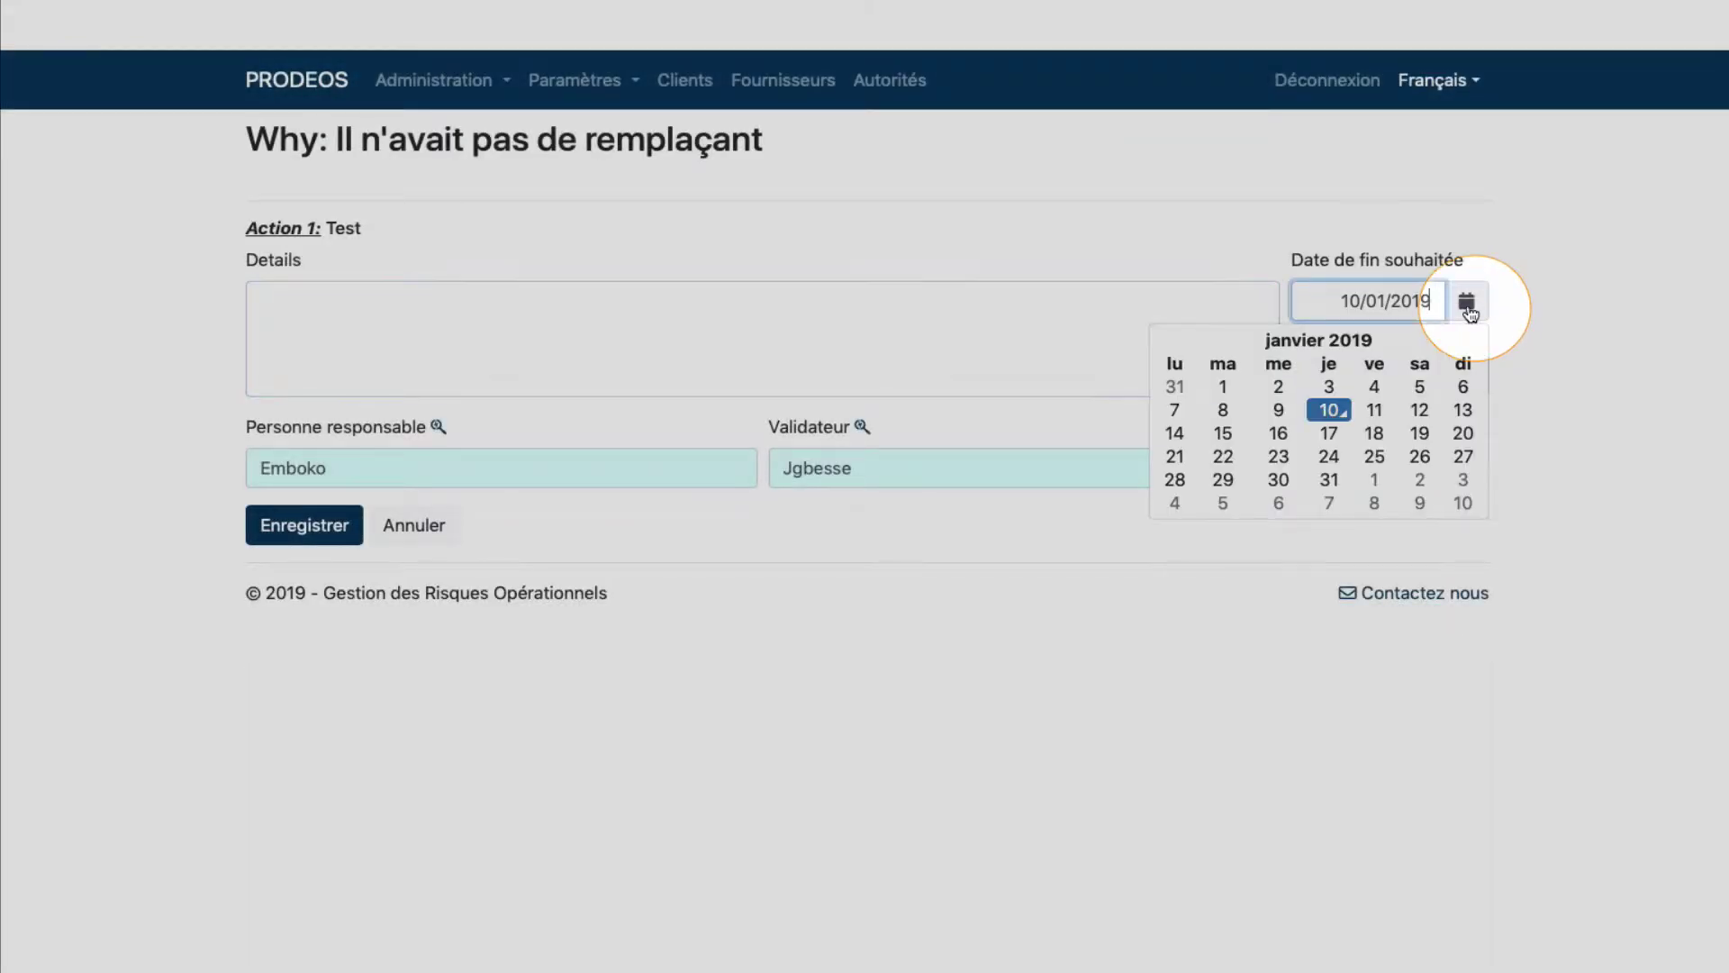
left_click(1332, 439)
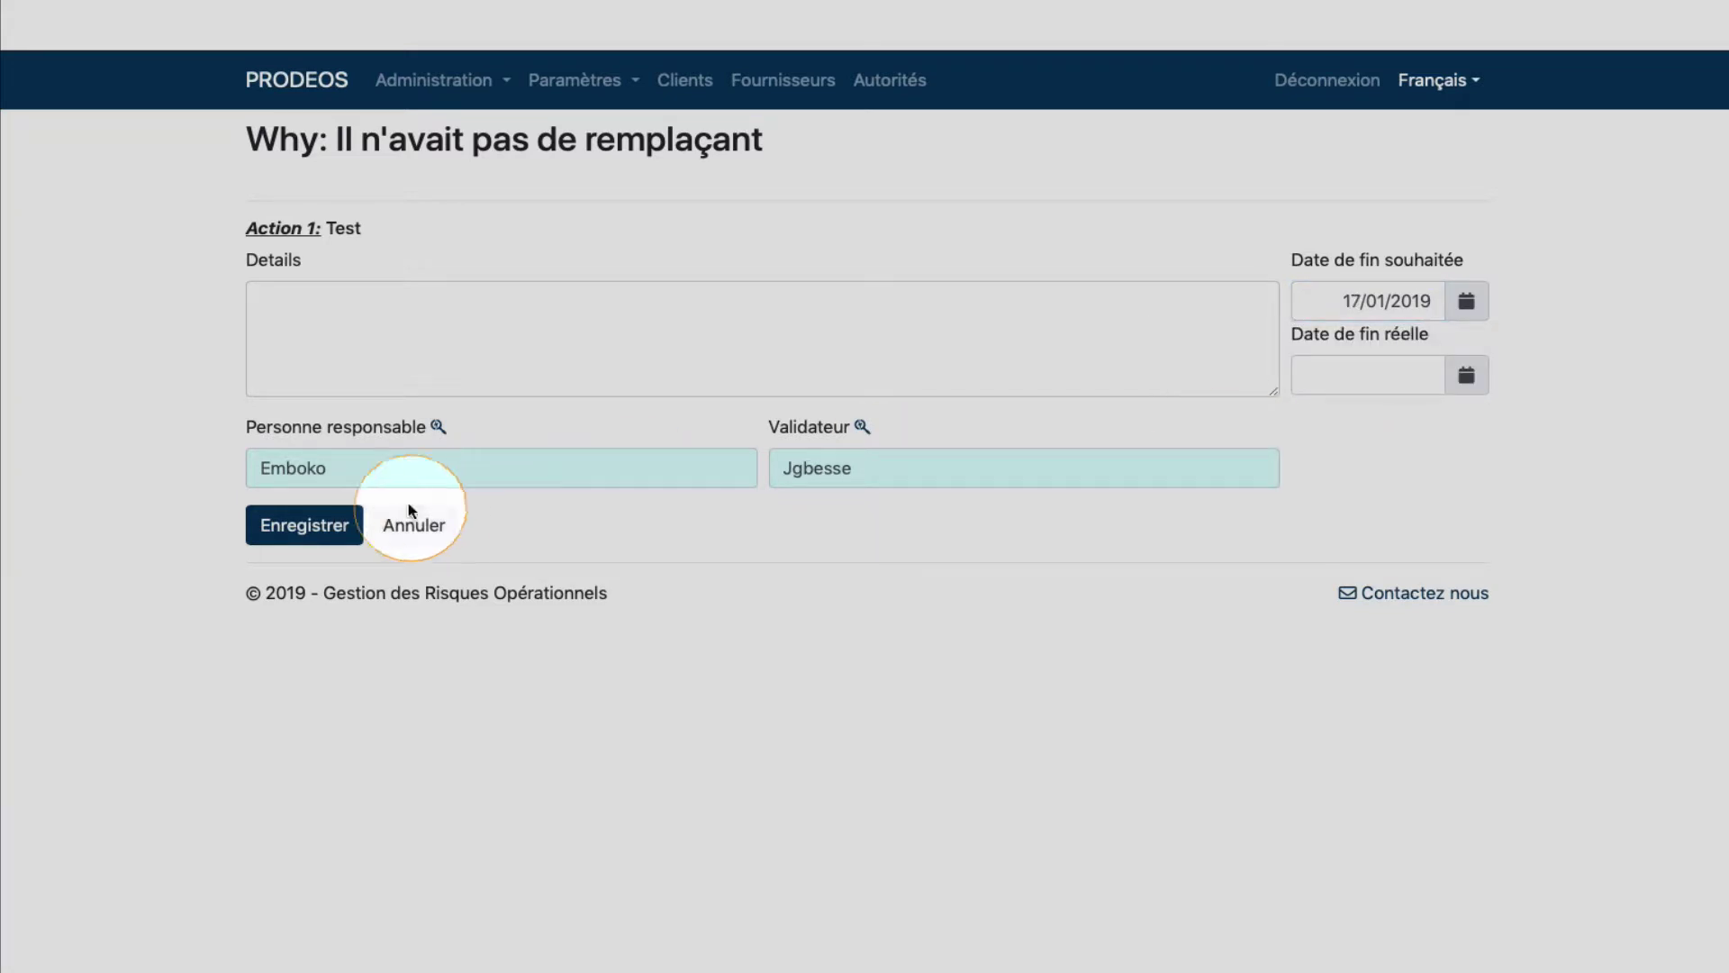
left_click(319, 537)
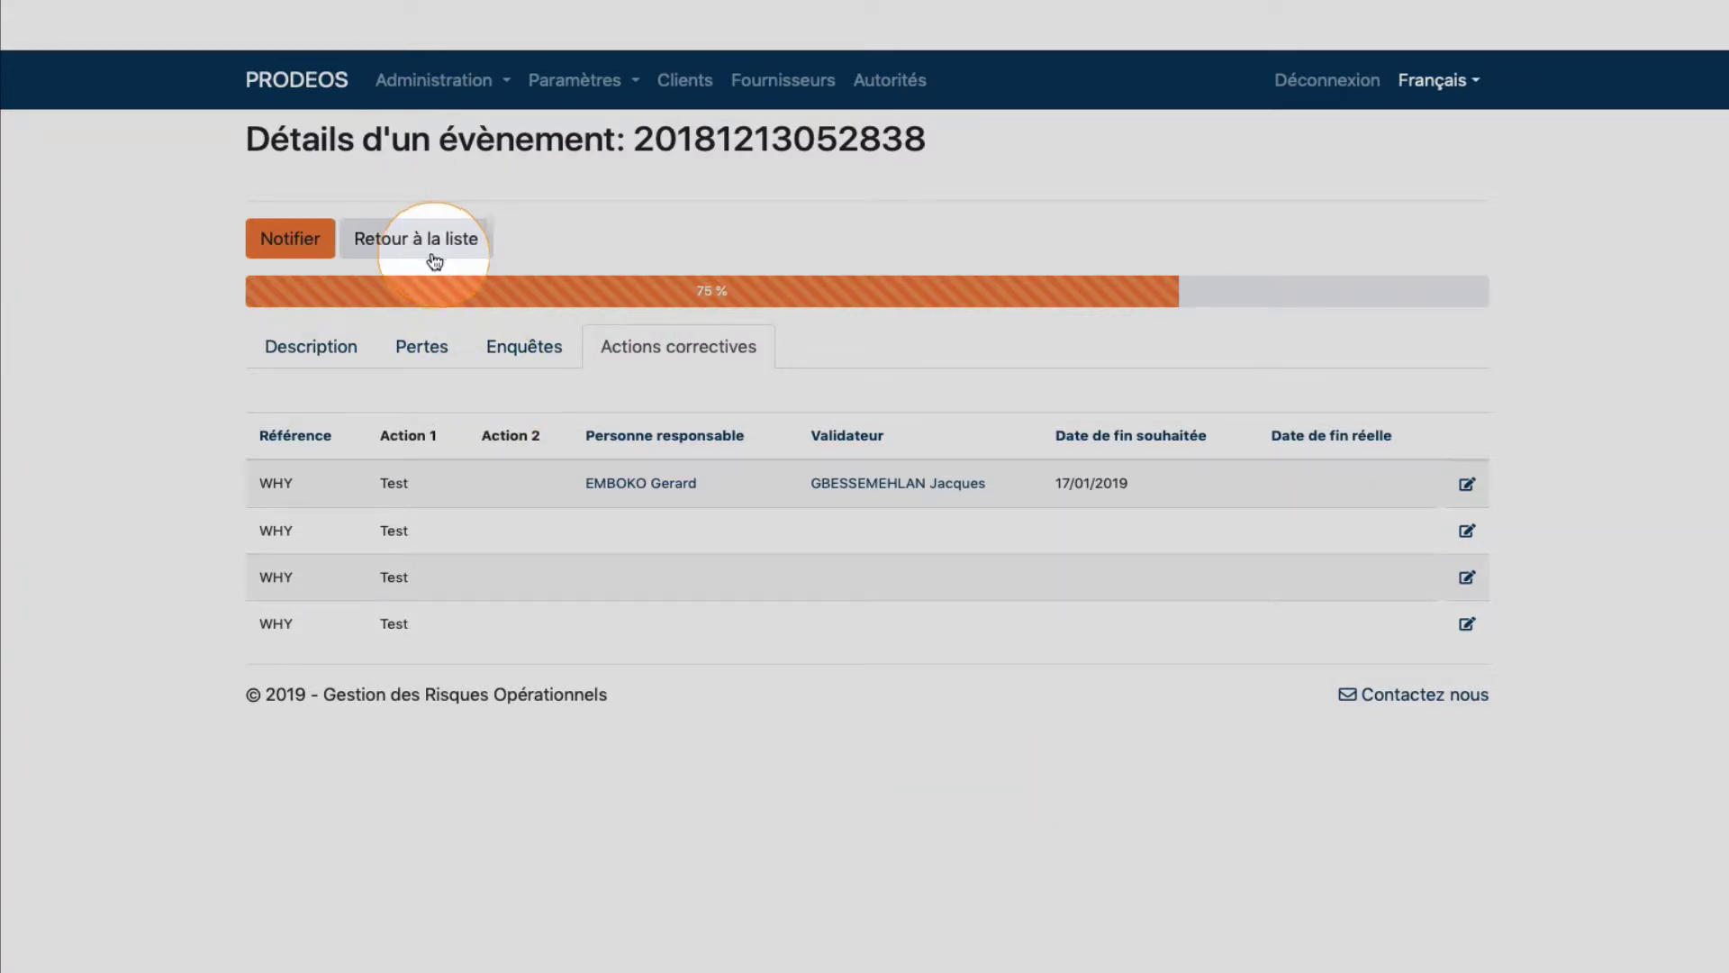
- Notify the event's recipients with the comment "Je viens de vous assigner des actions à fermer le plus tot"
left_click(311, 261)
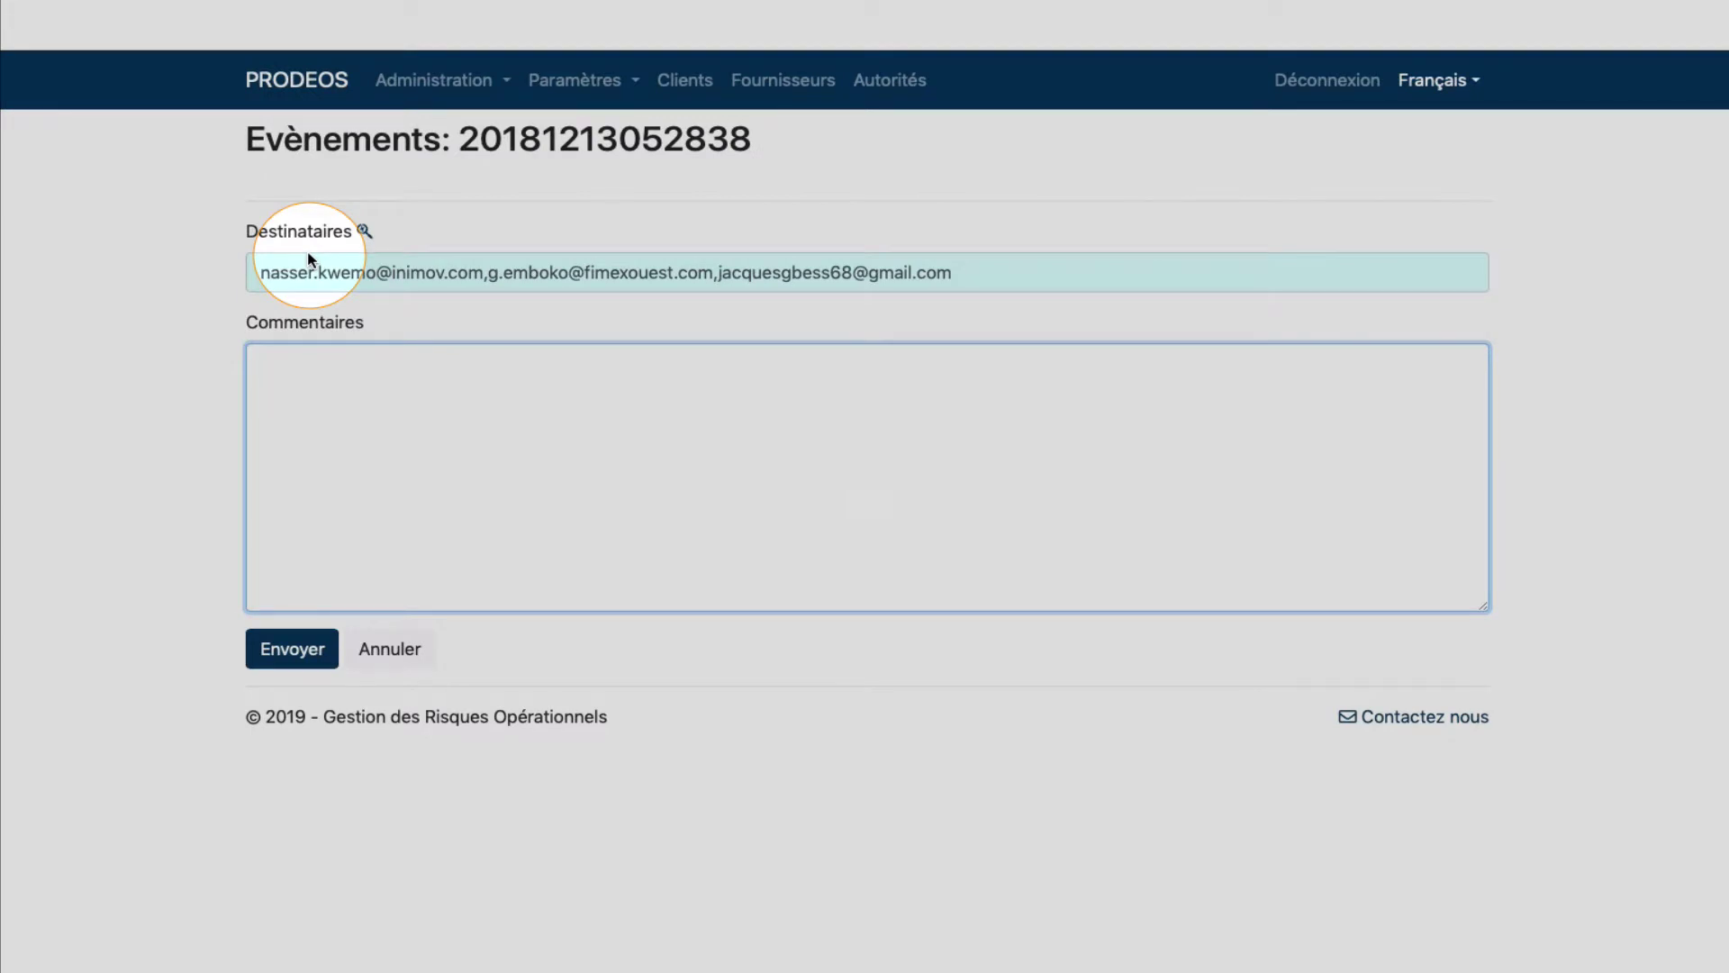
left_click(541, 494)
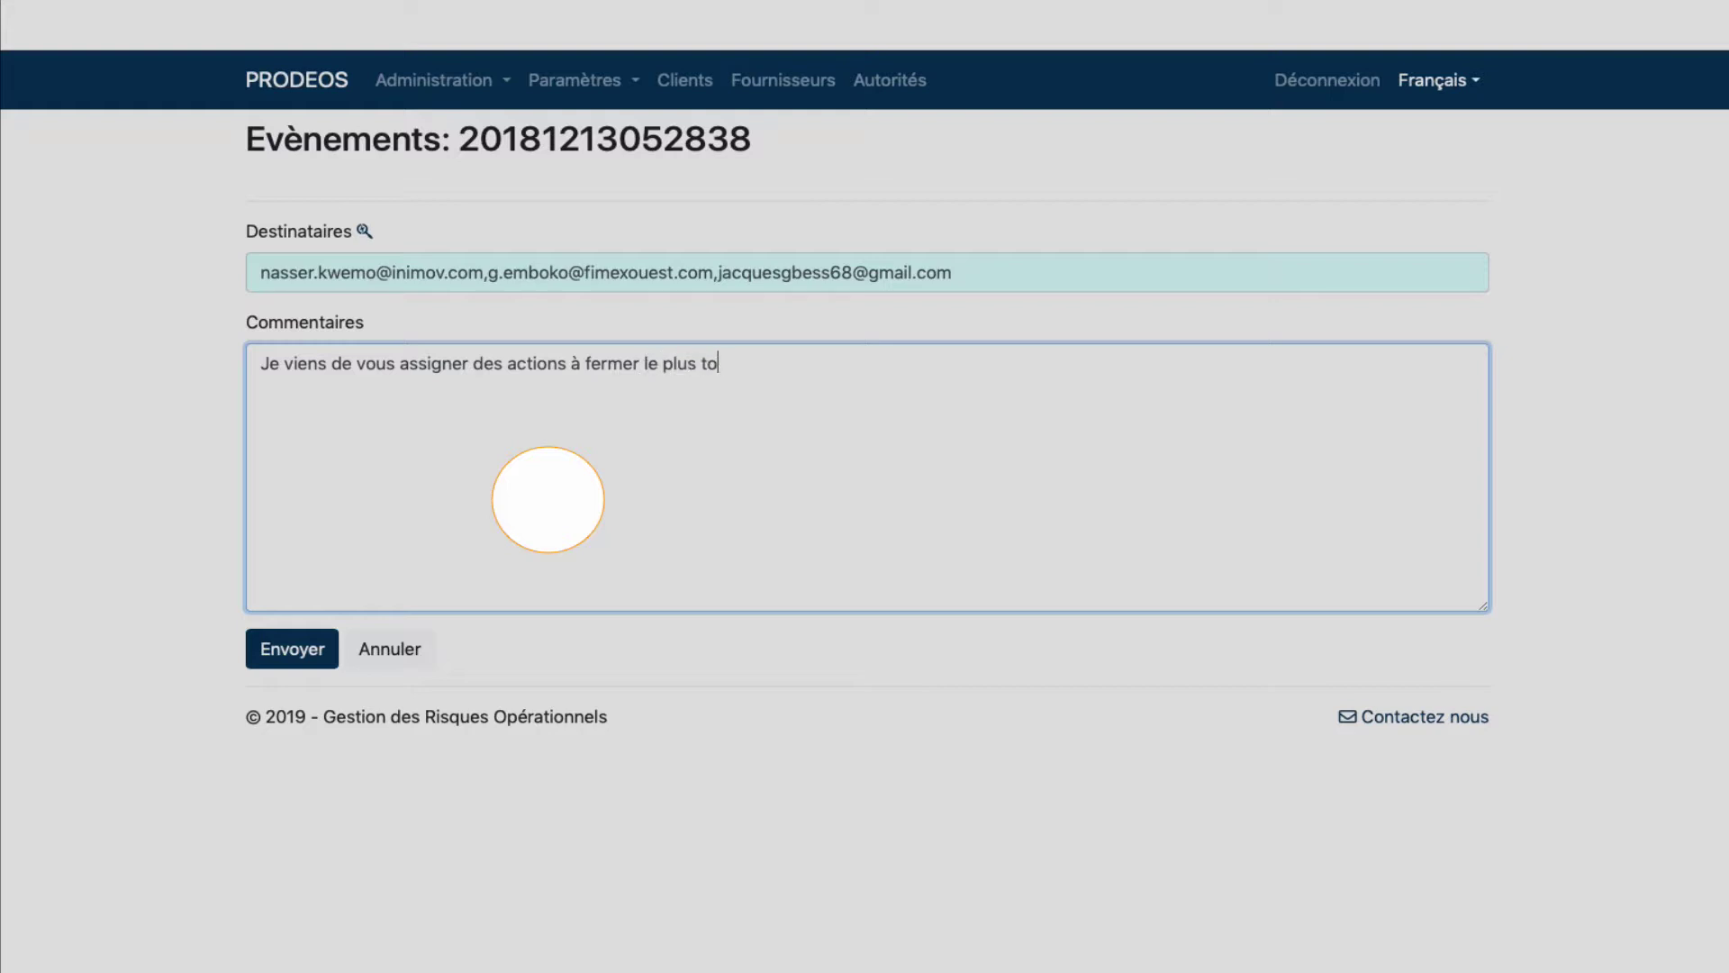
left_click(309, 650)
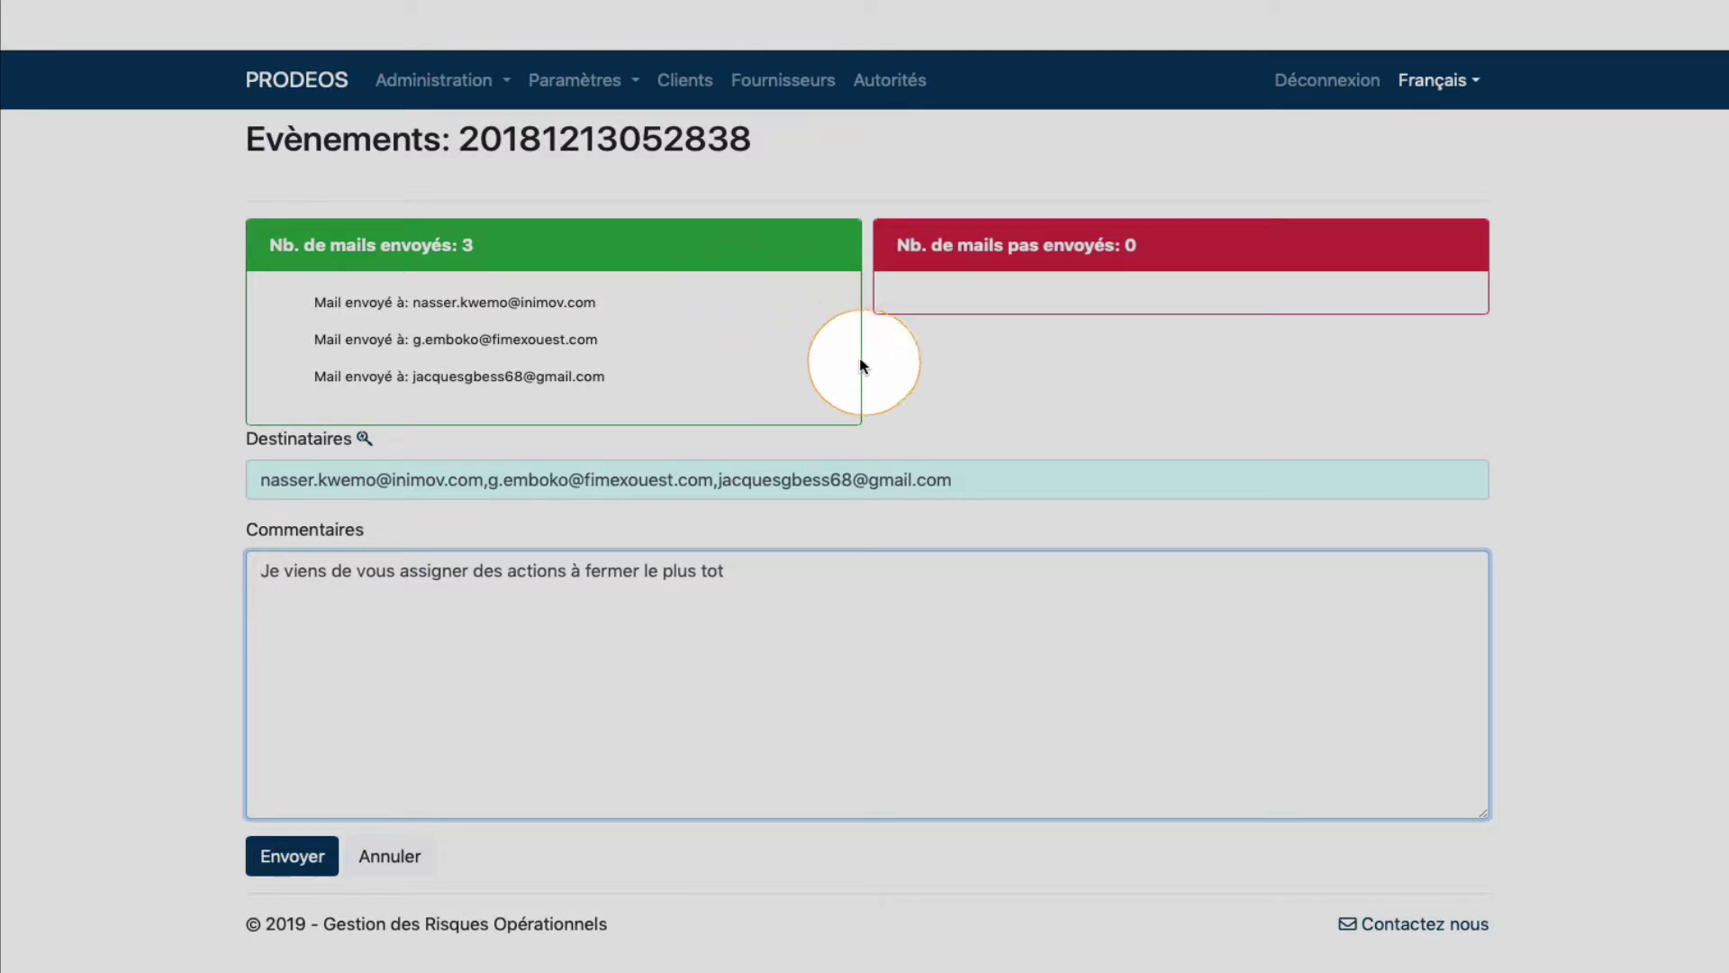
- Open the perimeter's events older than 7 days from the home page and try the Accident Catastrophique, Majeur and Sérieux severity filters
left_click(326, 104)
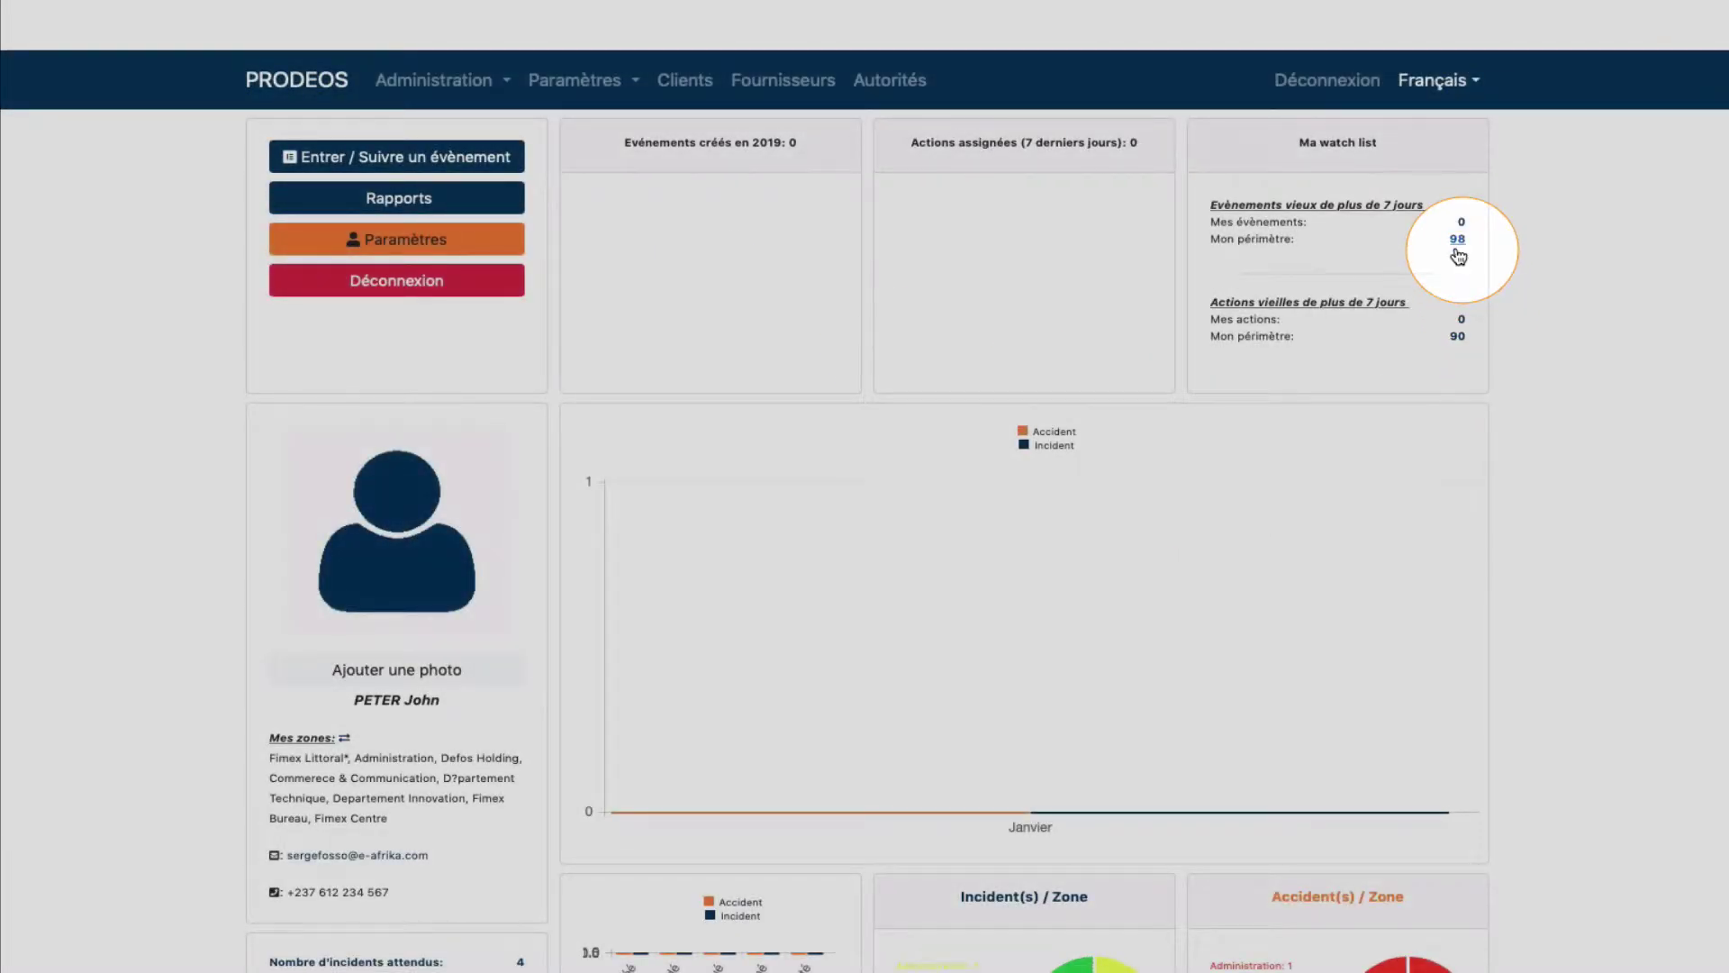
left_click(1458, 241)
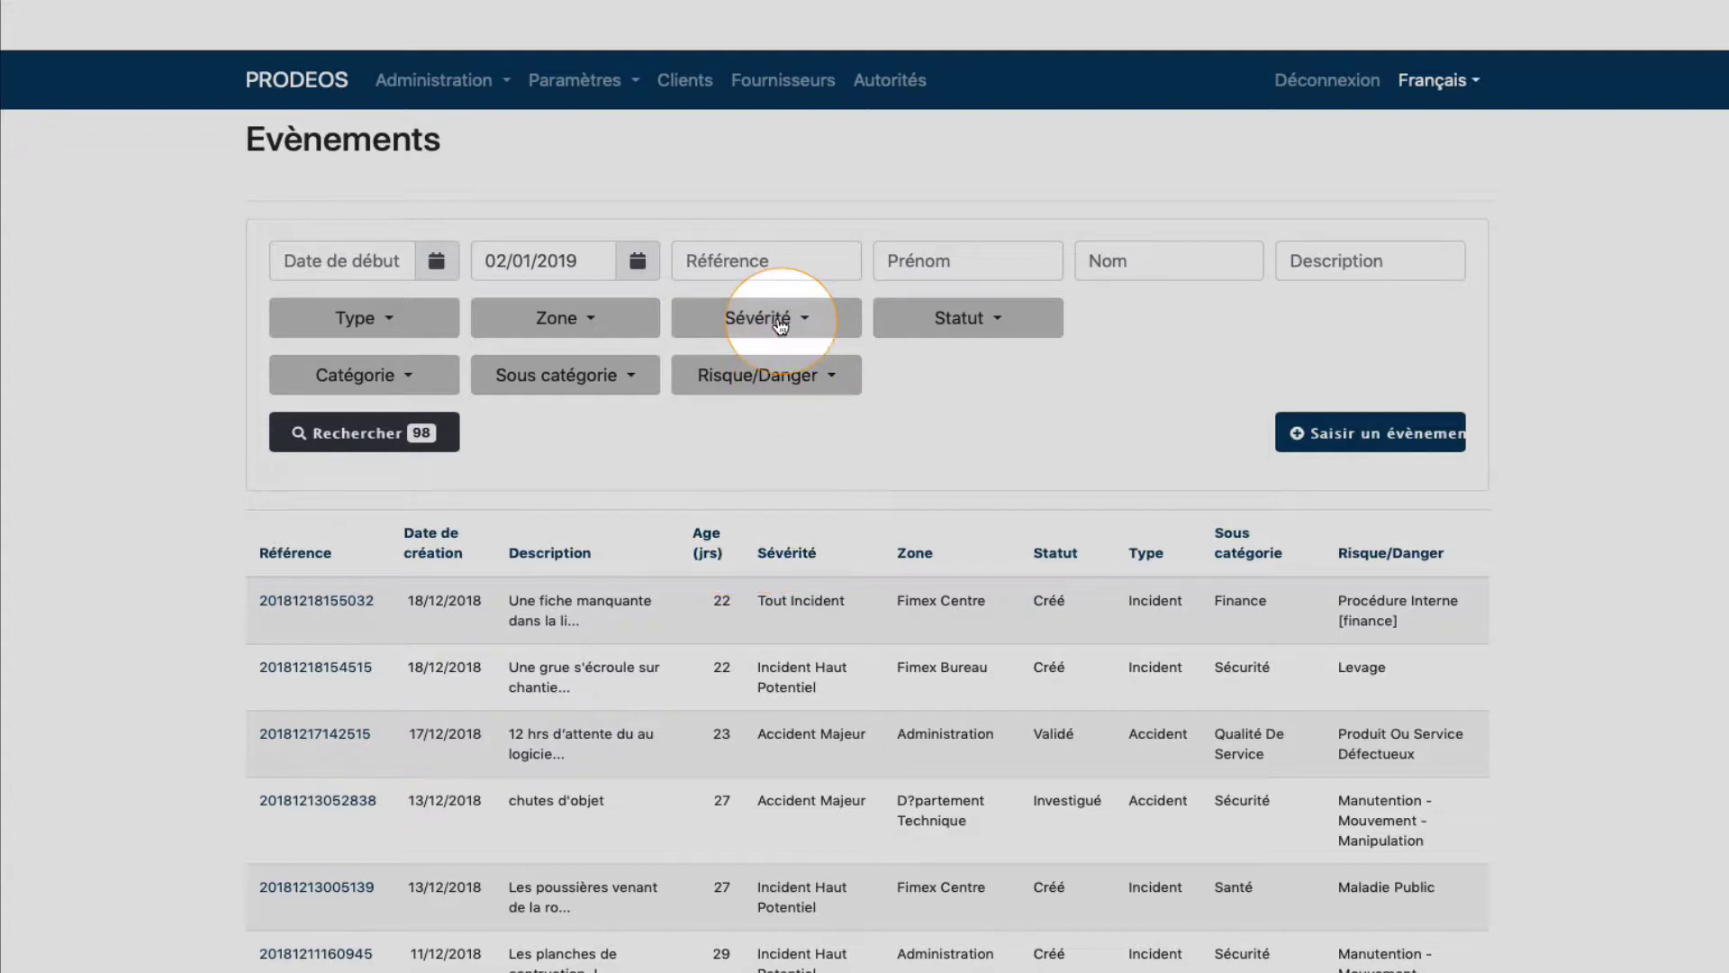
left_click(780, 326)
left_click(706, 506)
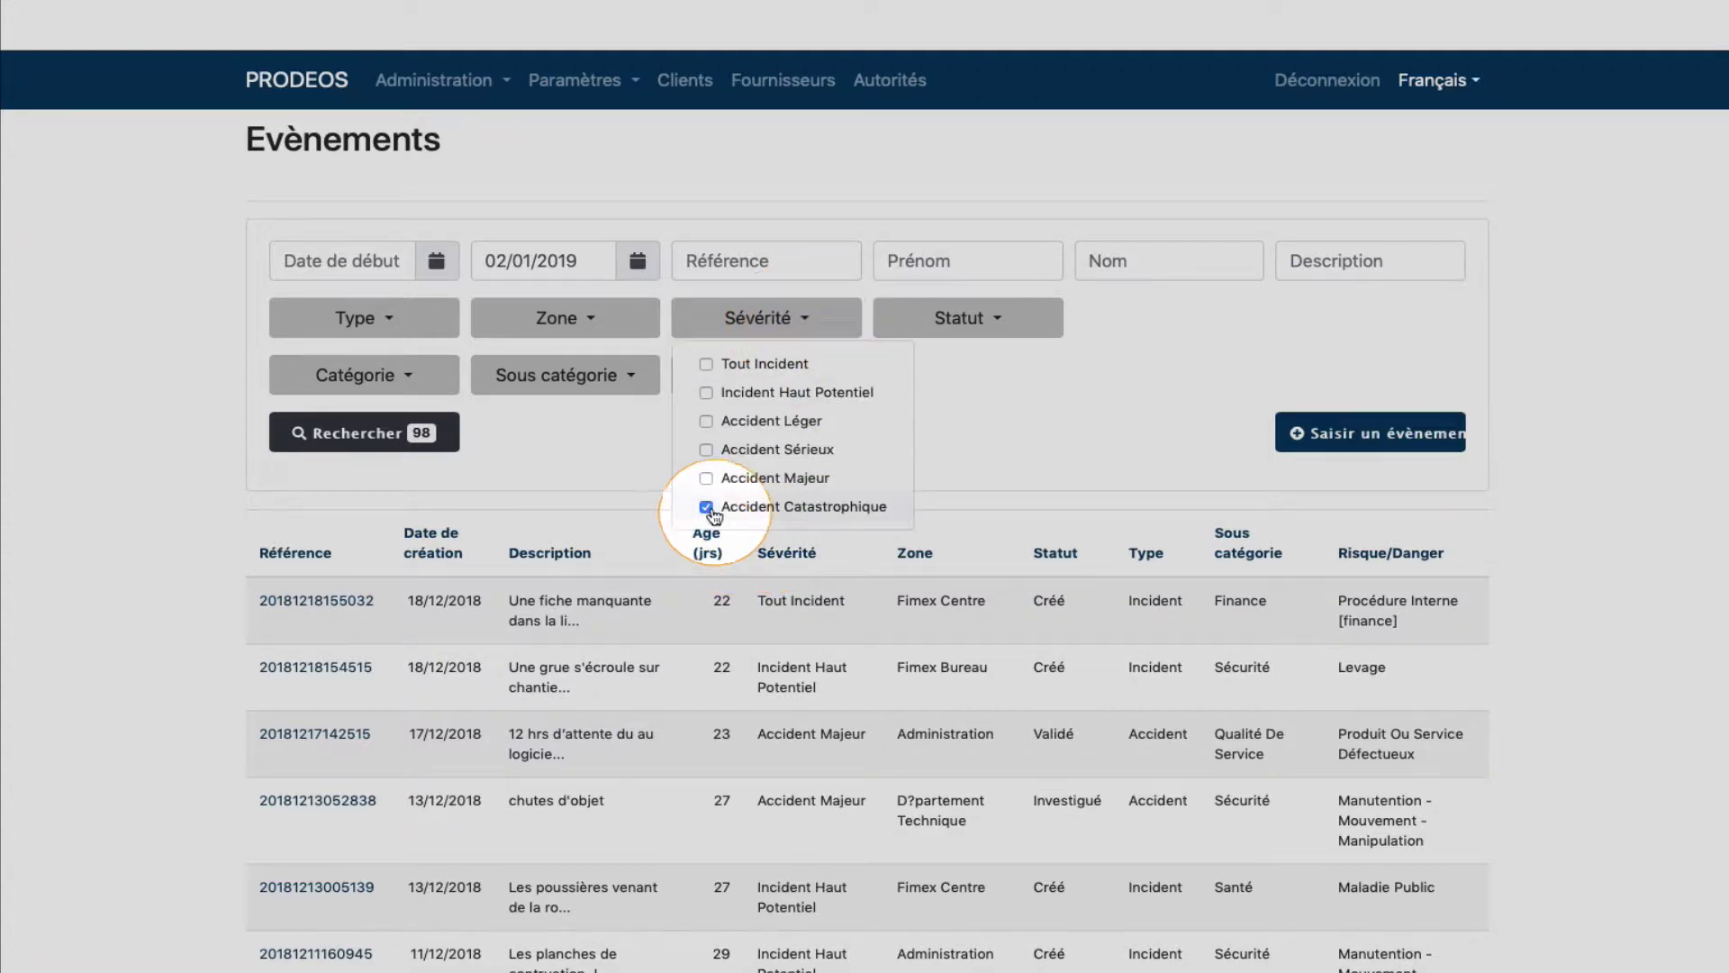
left_click(707, 478)
left_click(706, 449)
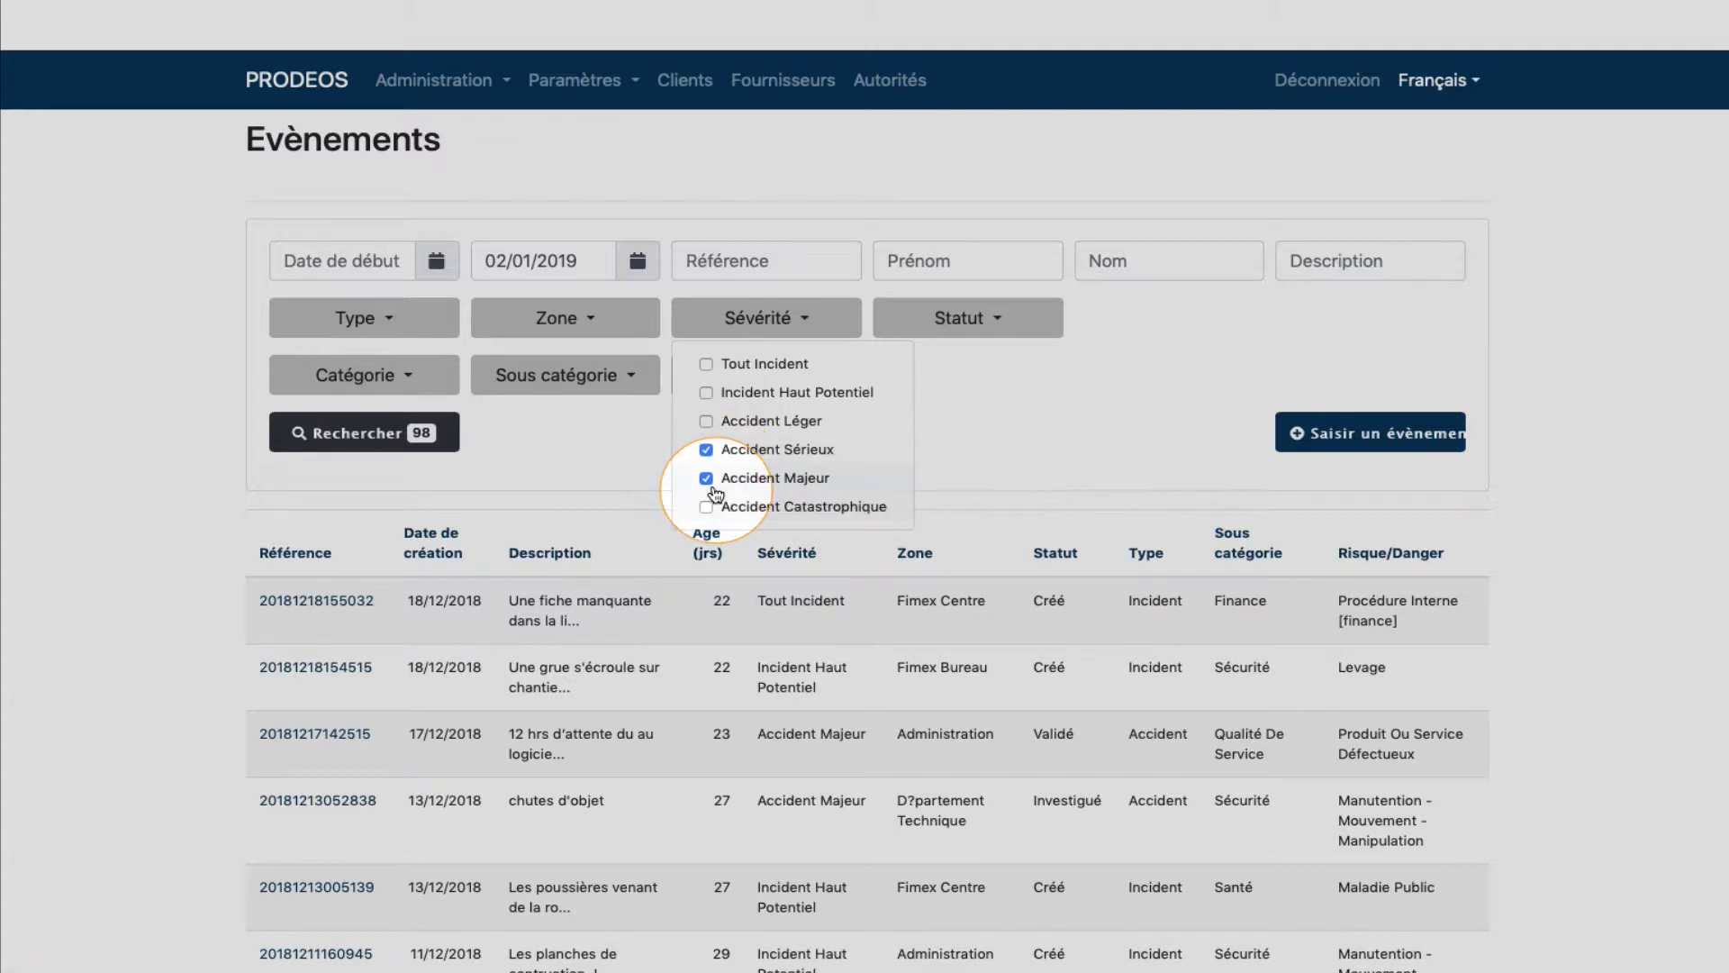
left_click(1042, 435)
- Examine the options offered by the status and subcategory filters of the event list
left_click(982, 332)
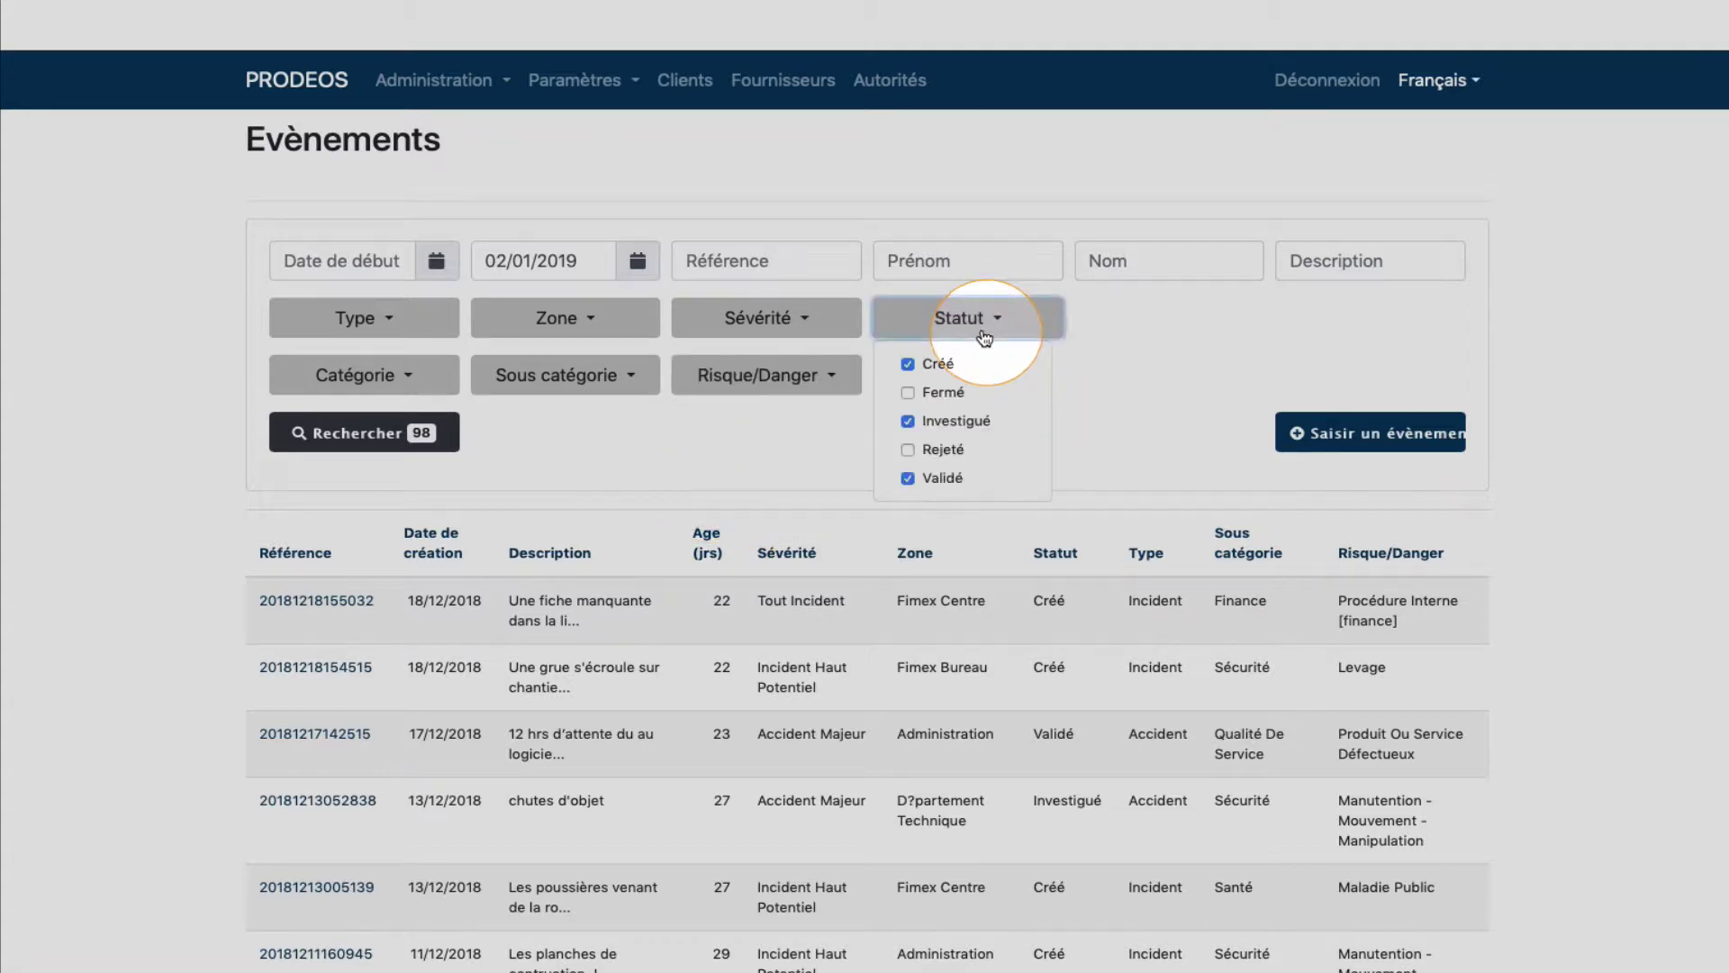
left_click(665, 465)
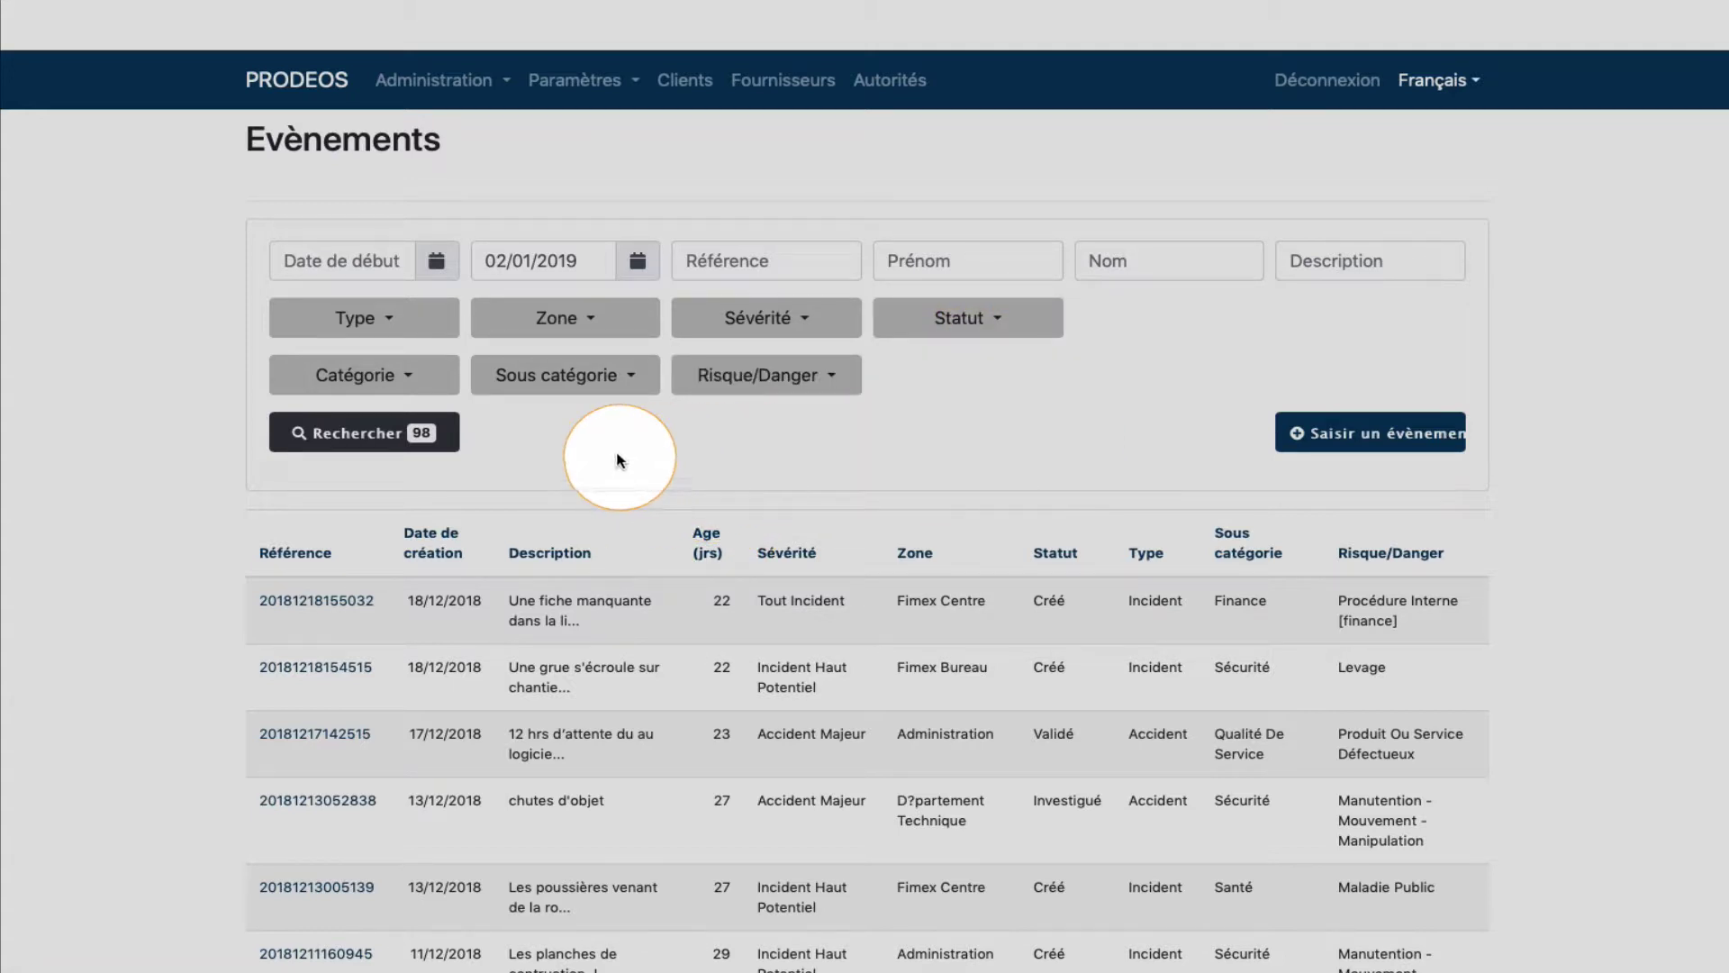
left_click(572, 389)
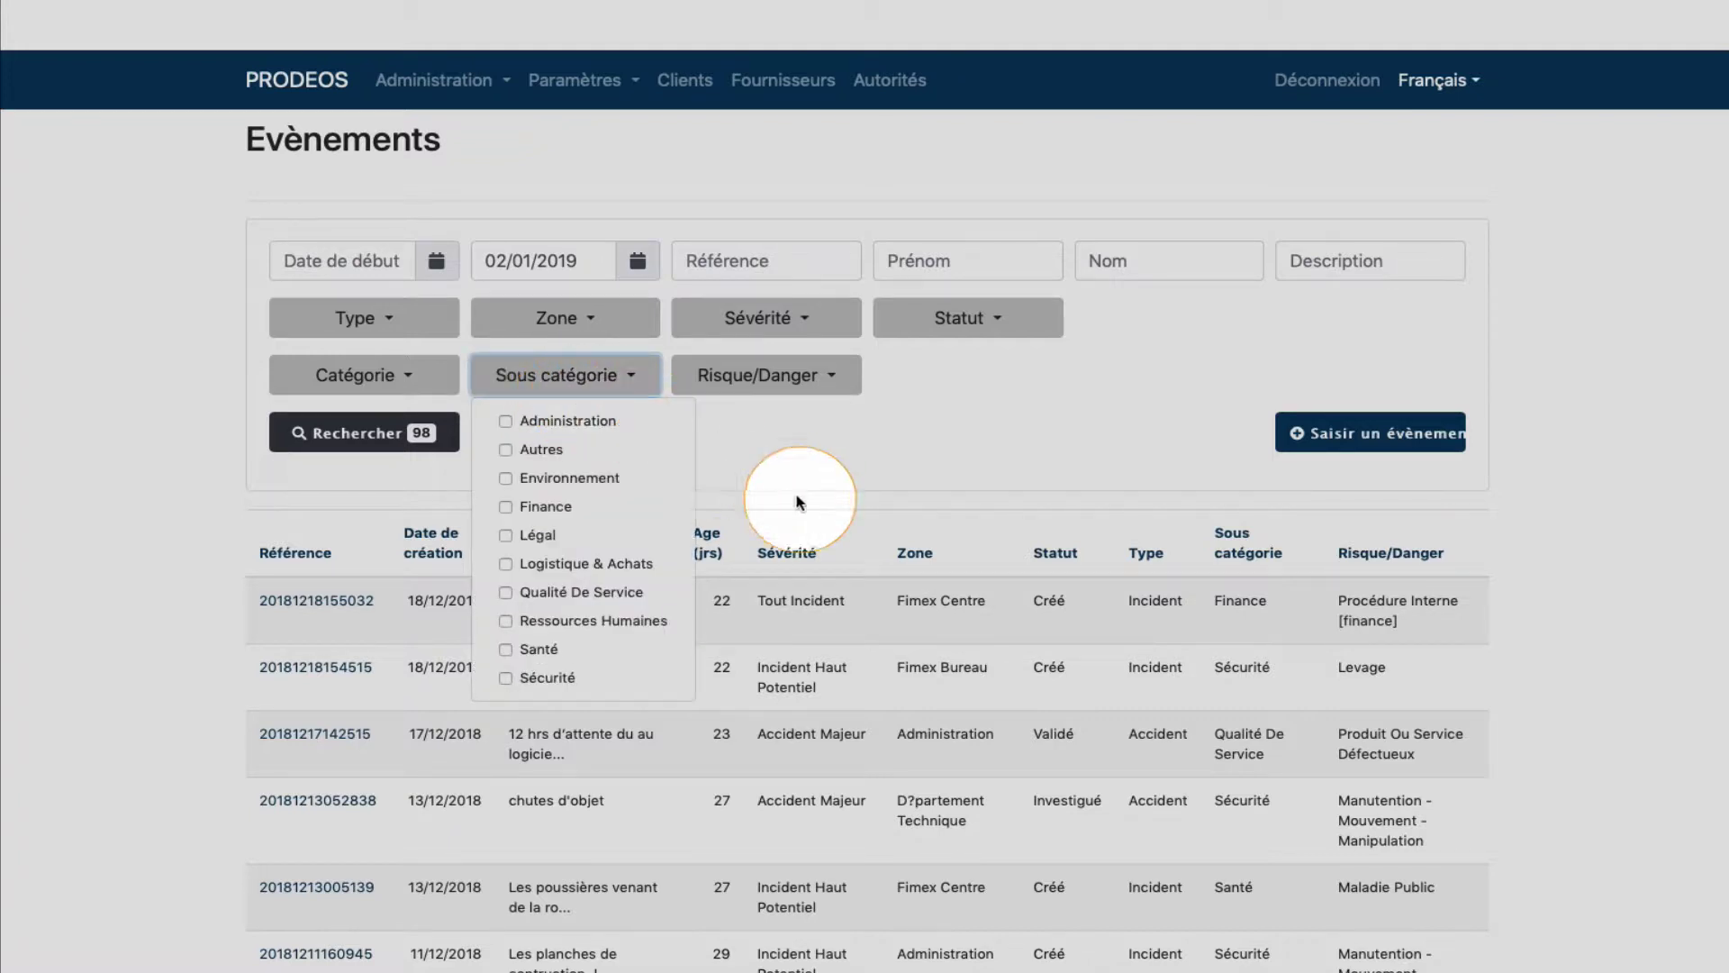
left_click(730, 352)
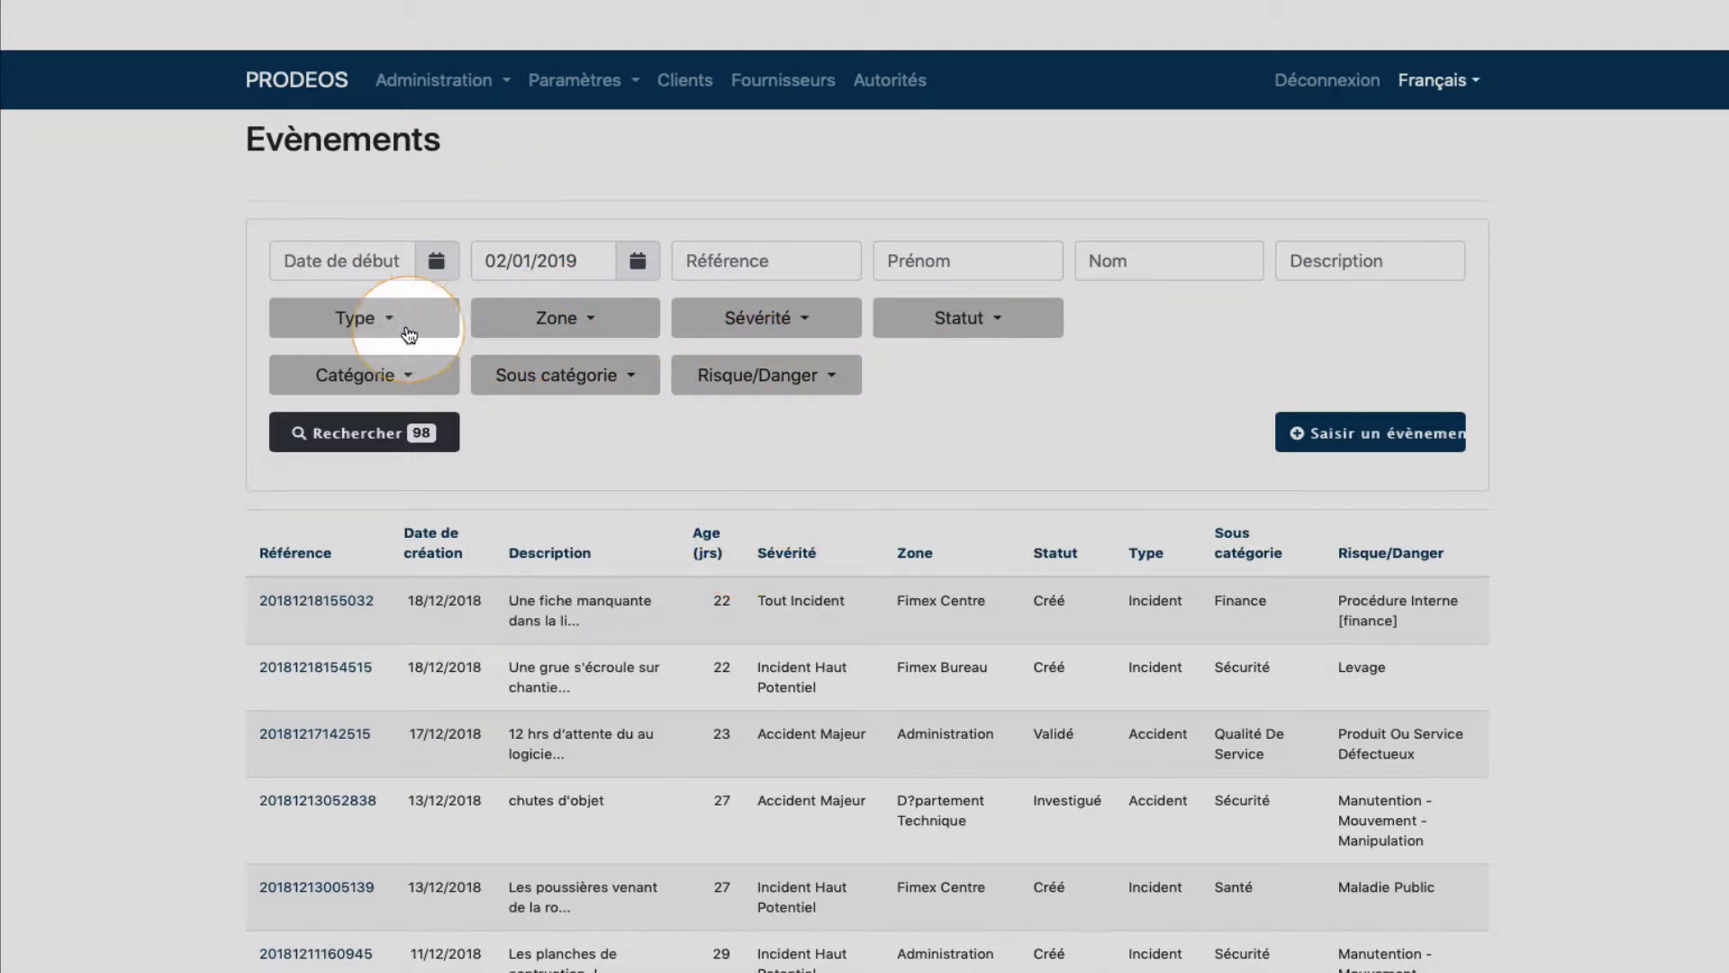
- Filter the events by the risk Conduite and run the search
left_click(793, 387)
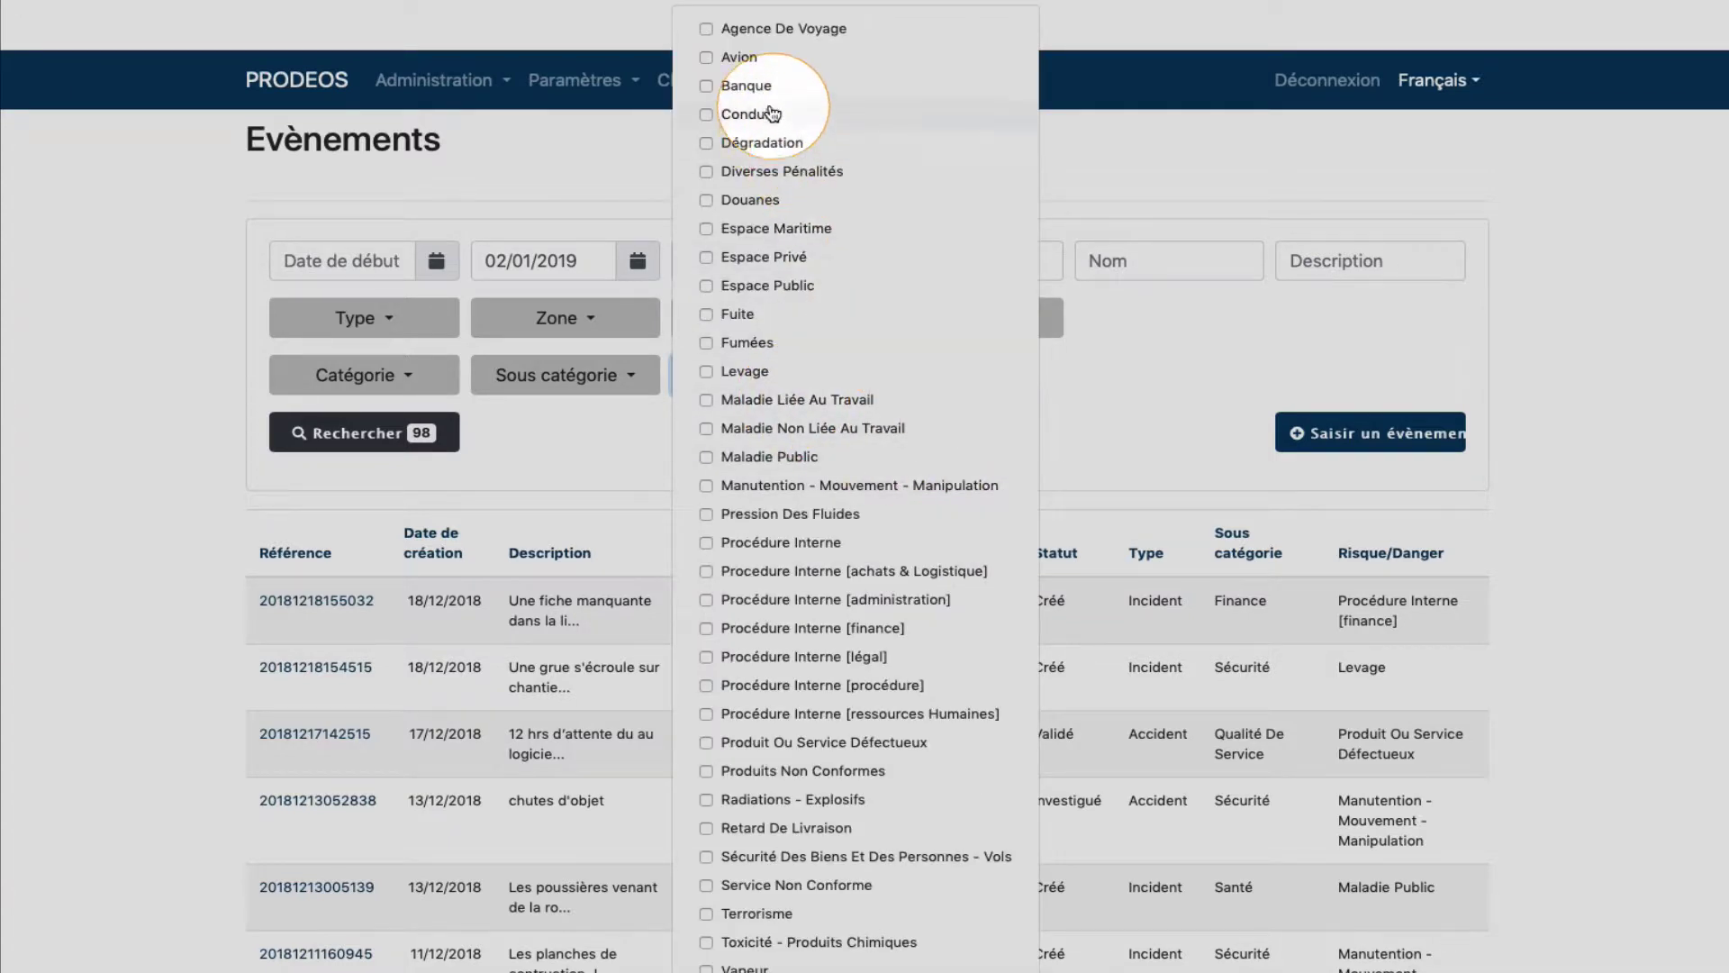
left_click(725, 114)
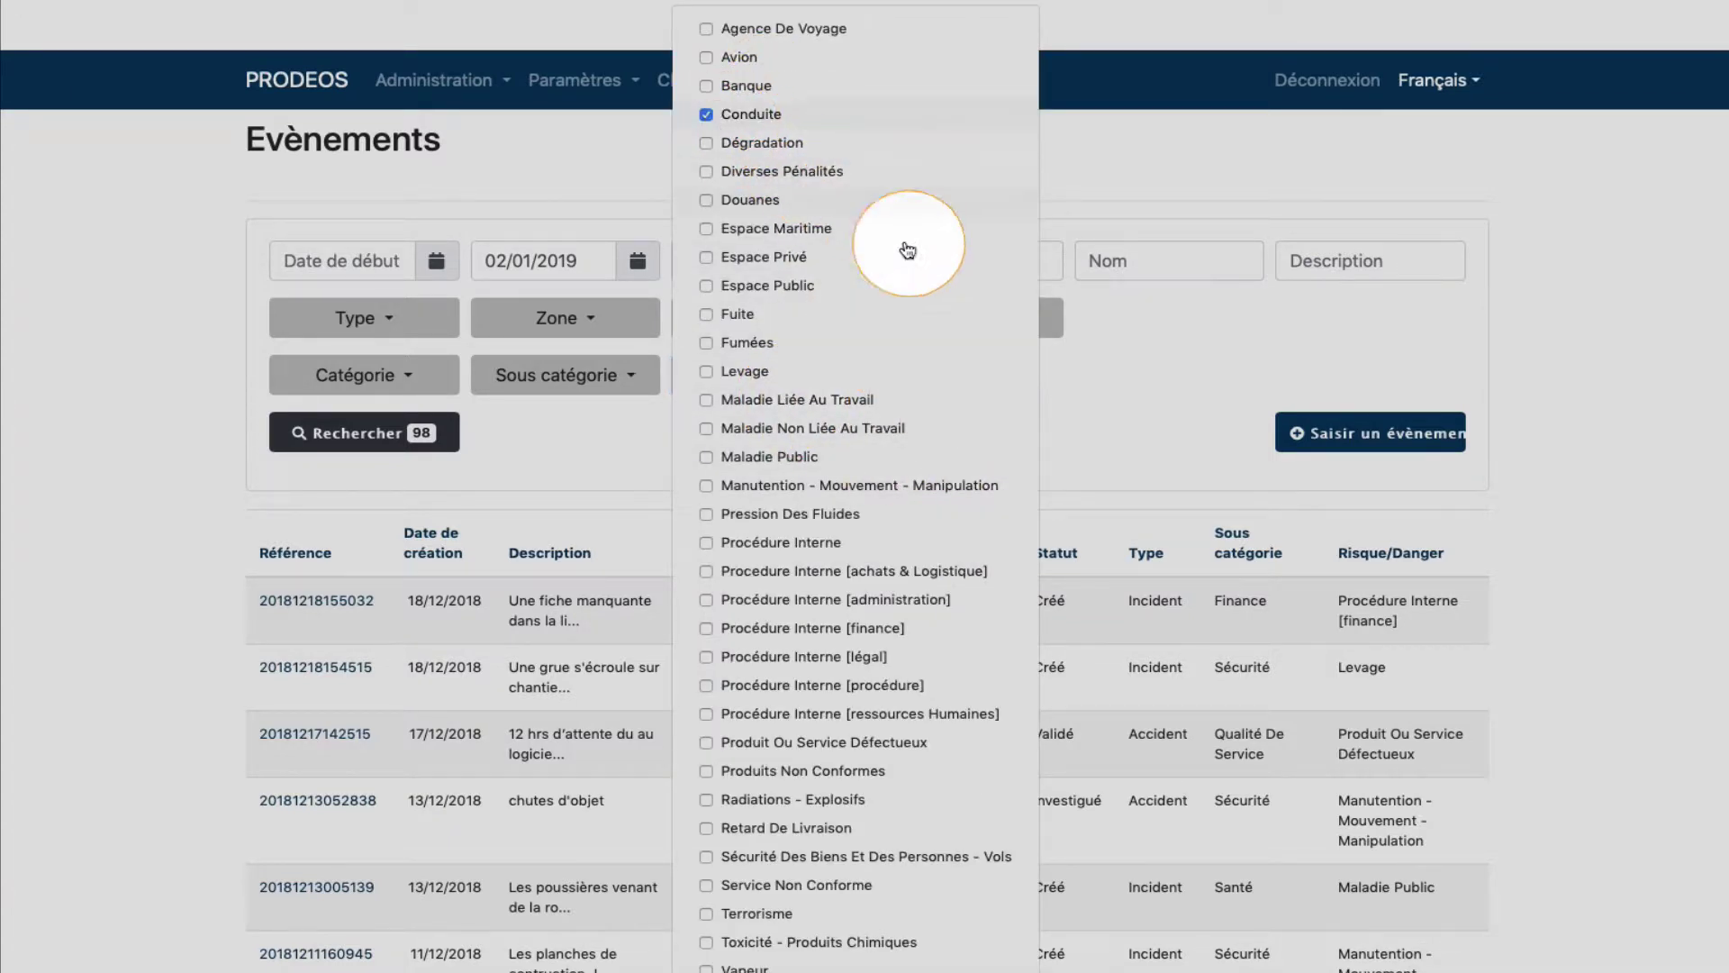
left_click(1131, 459)
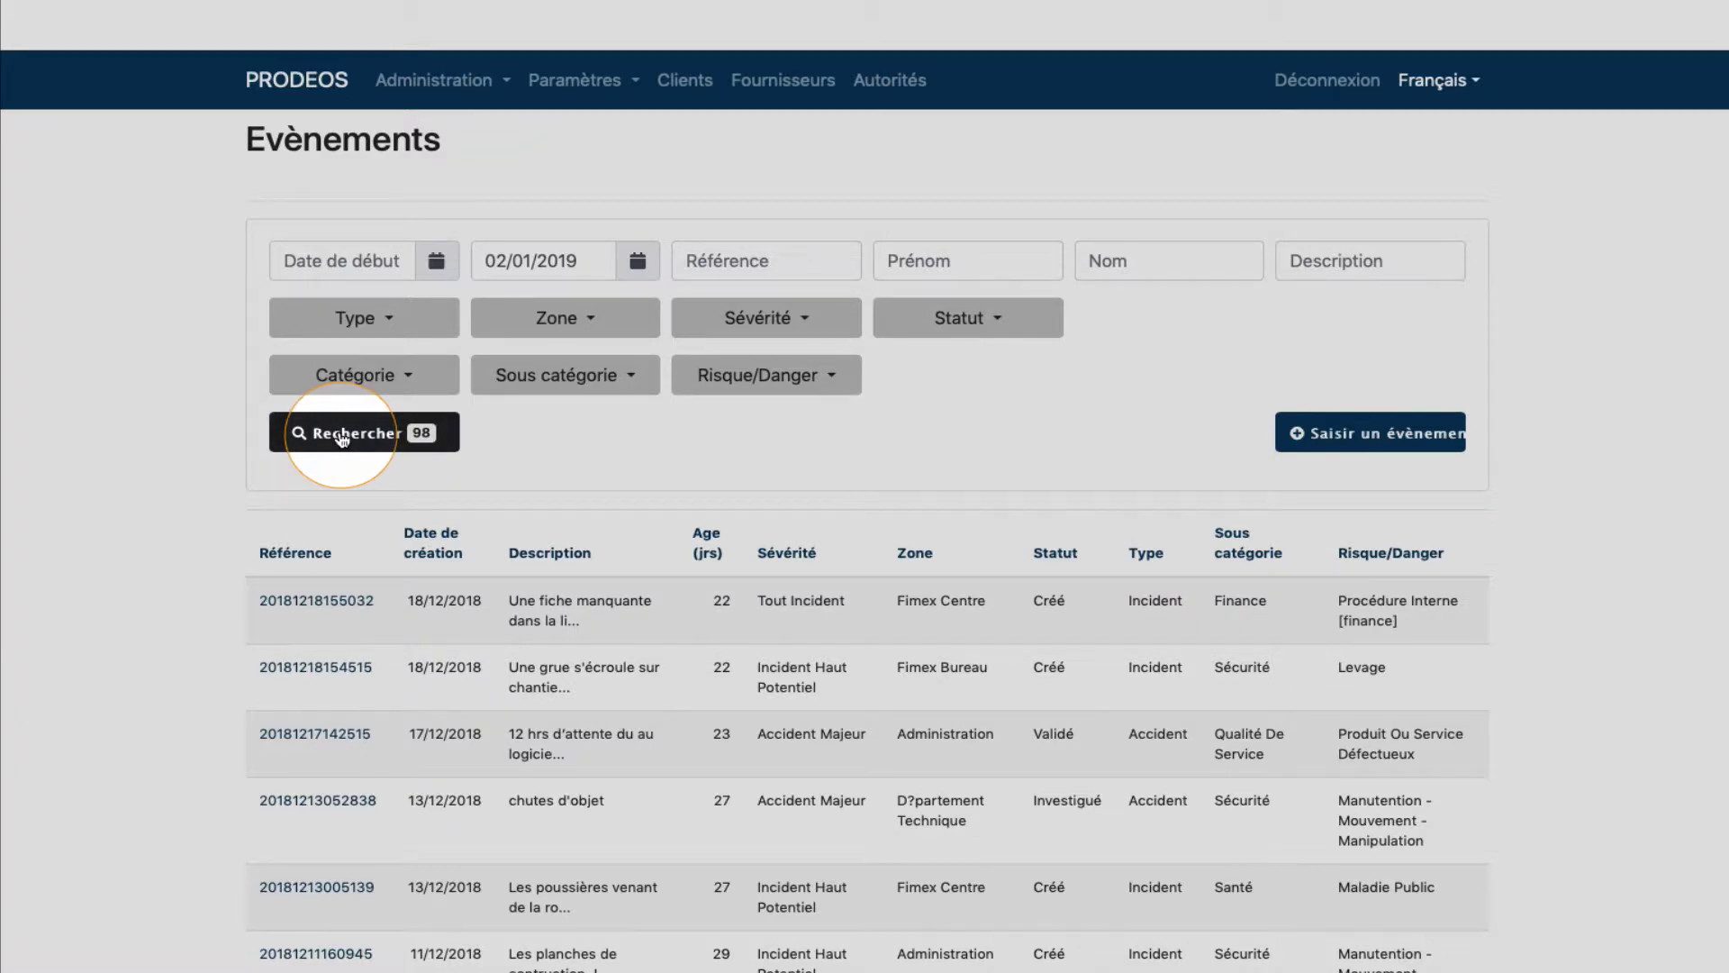
left_click(342, 439)
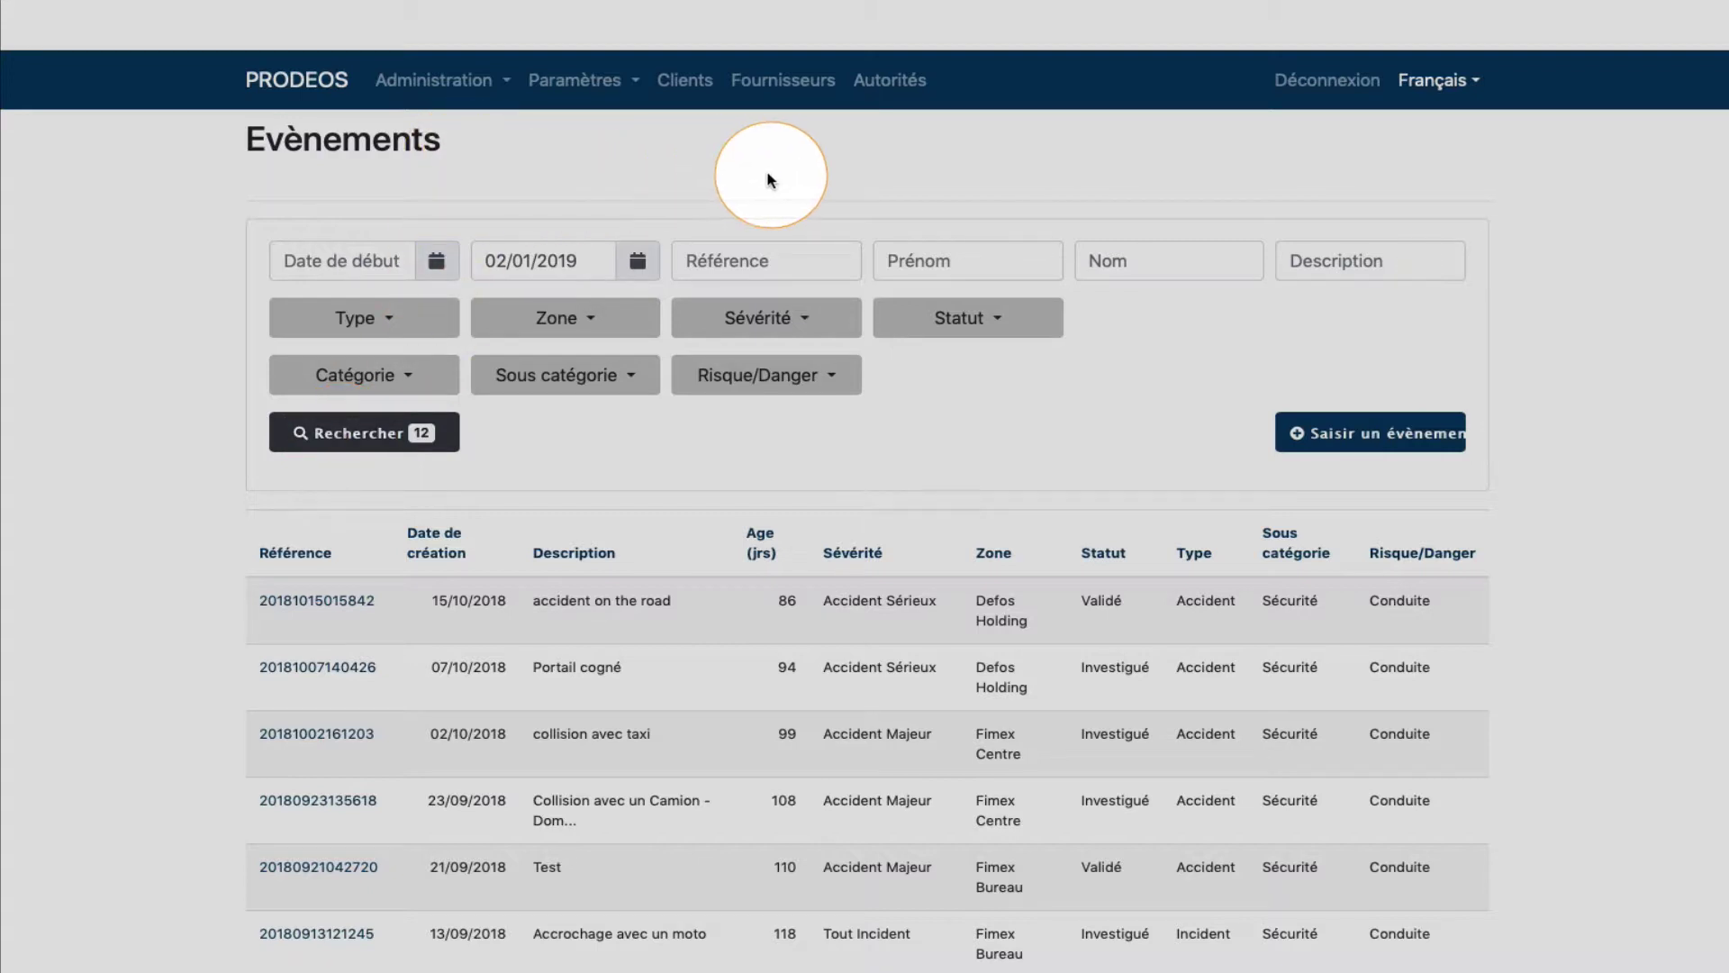
- Go back to the home page, enter the event tracking area and start a new event
left_click(333, 87)
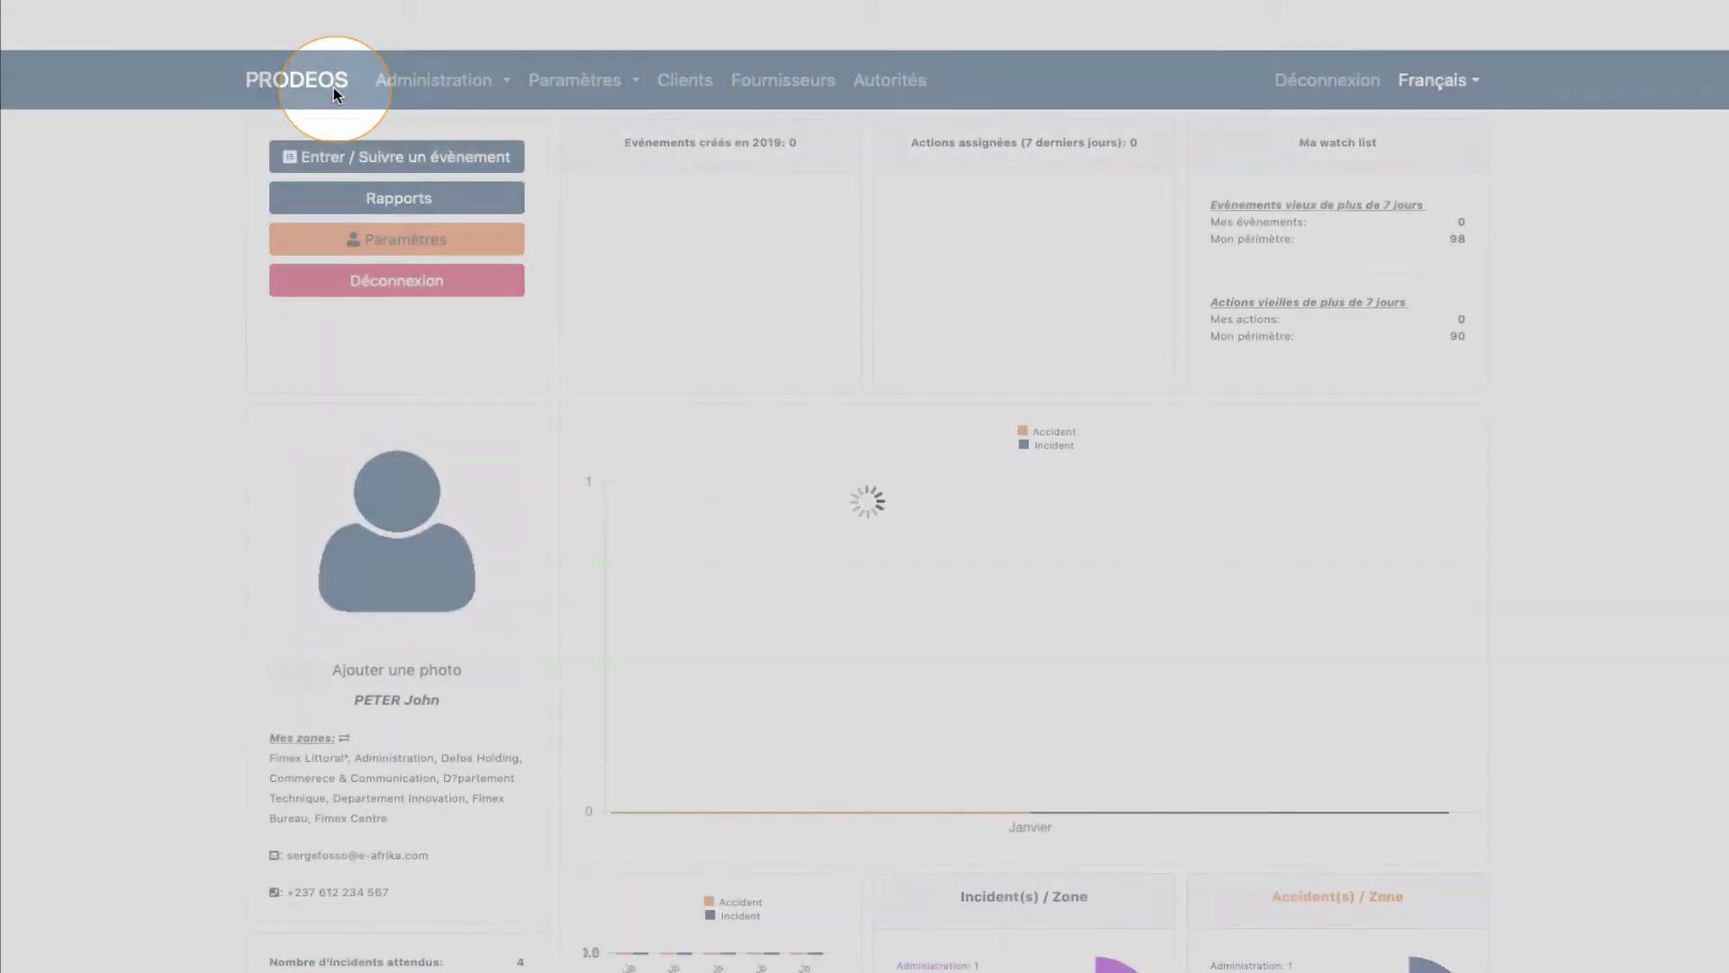
left_click(394, 160)
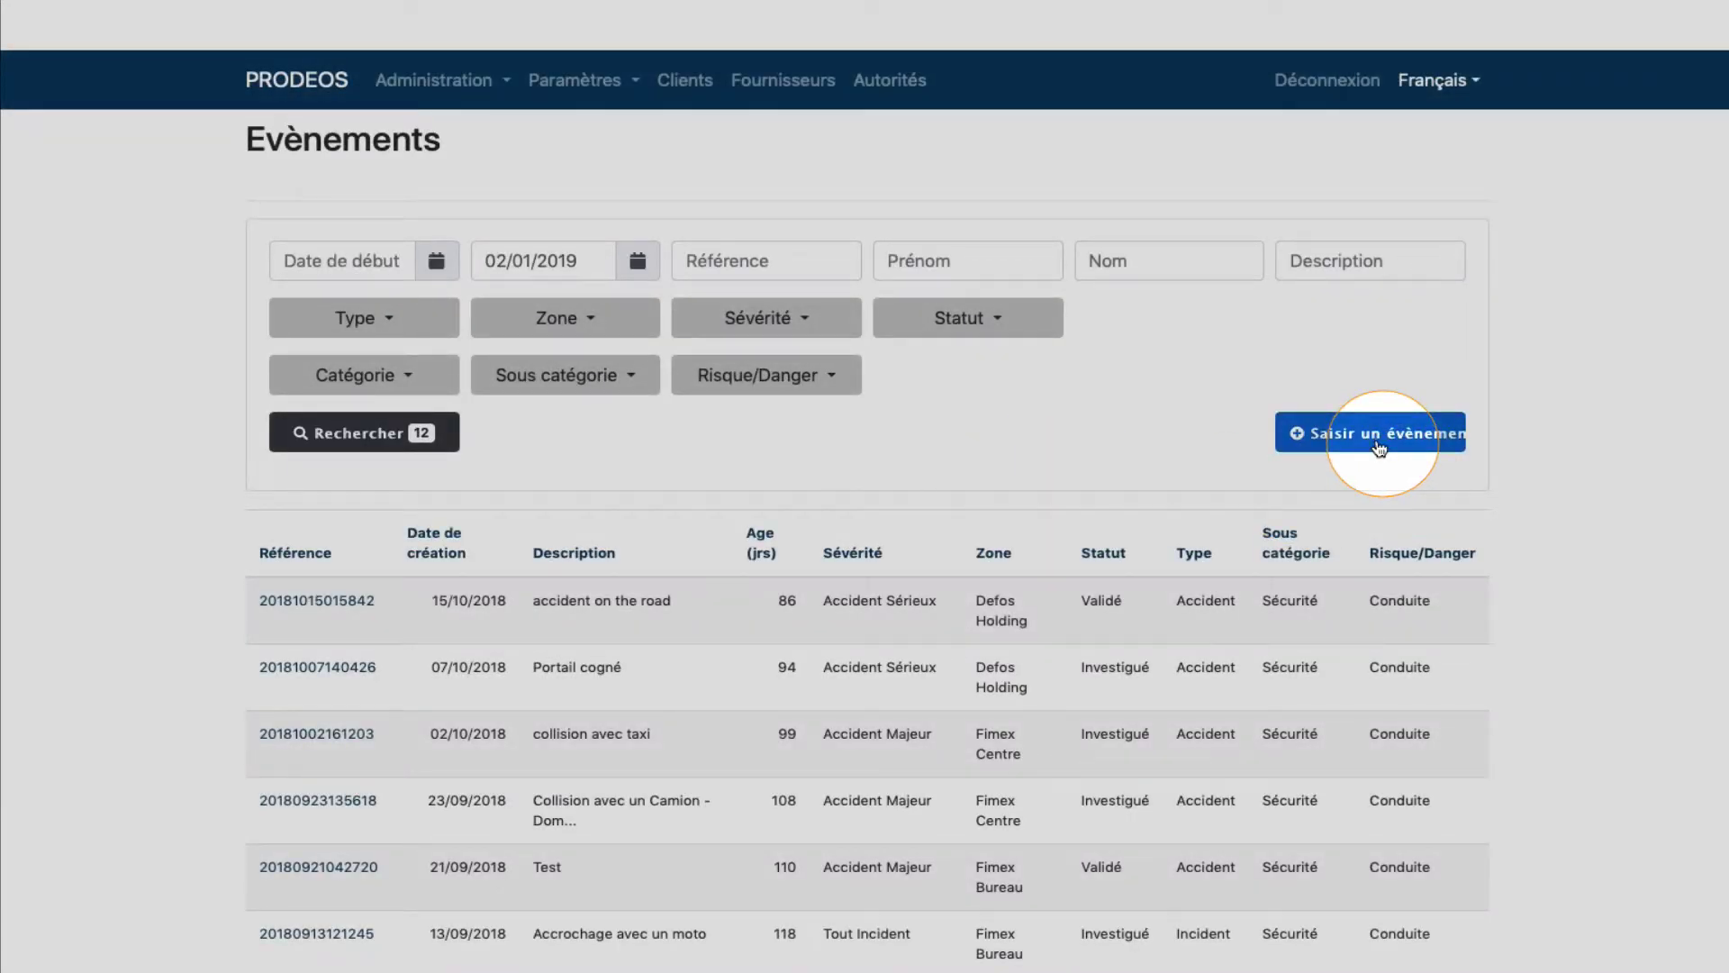
left_click(1379, 448)
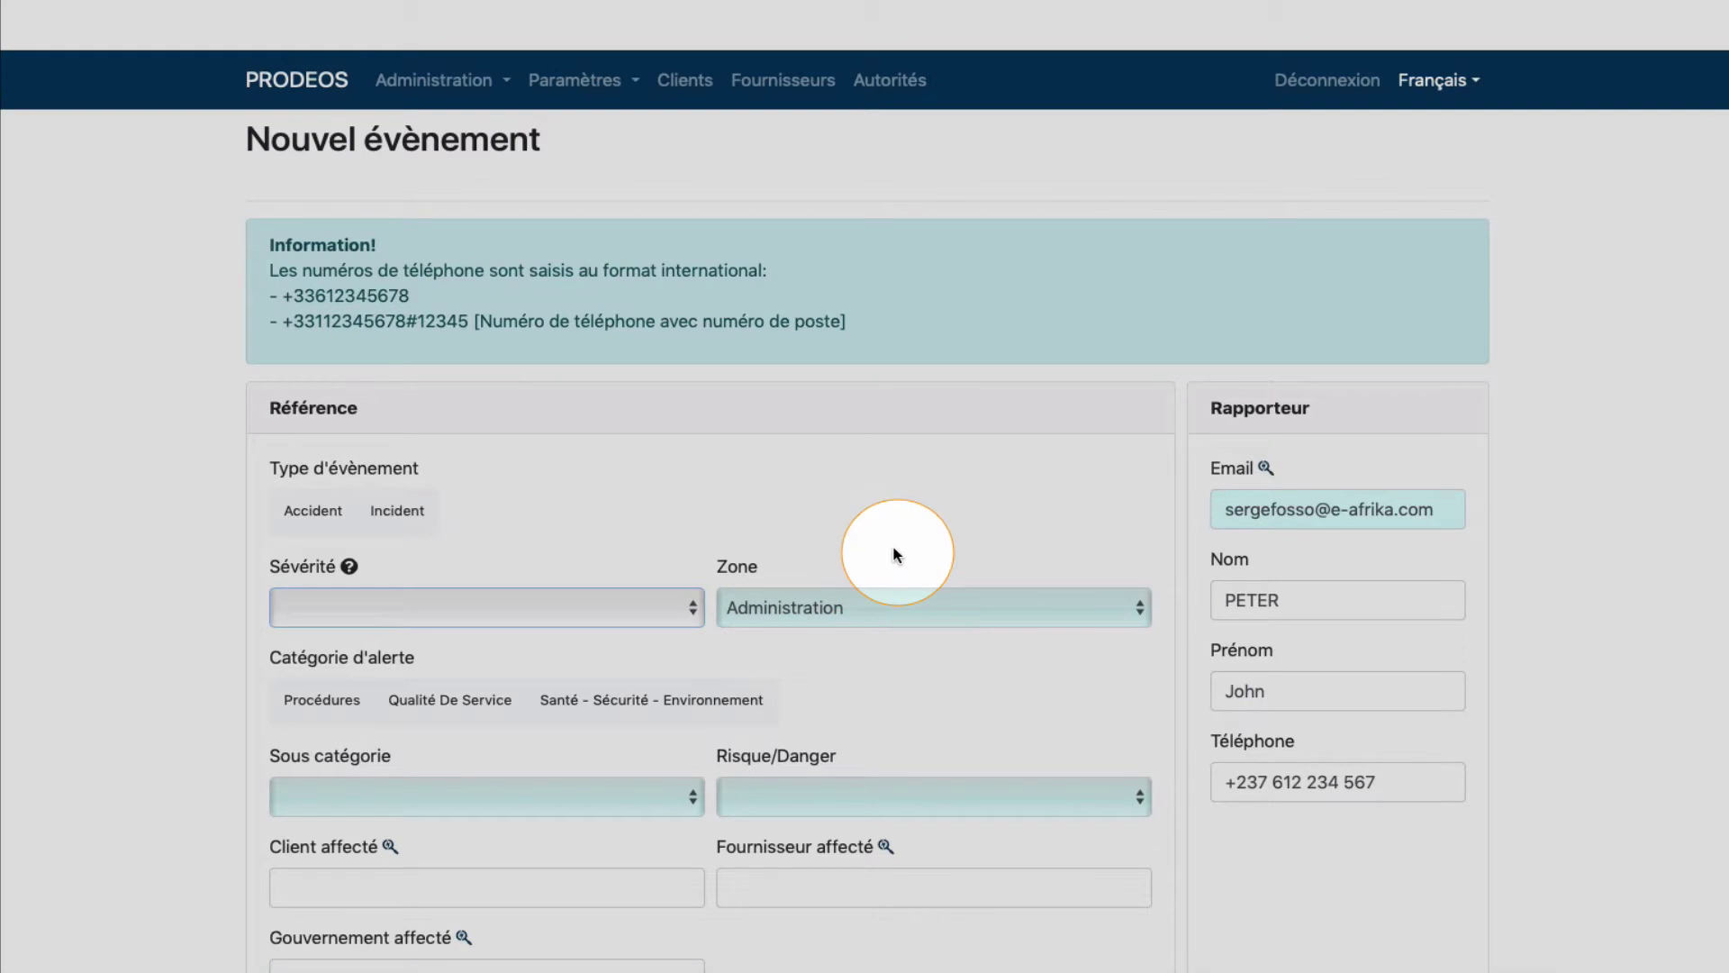
scroll(894, 553, "down", 3)
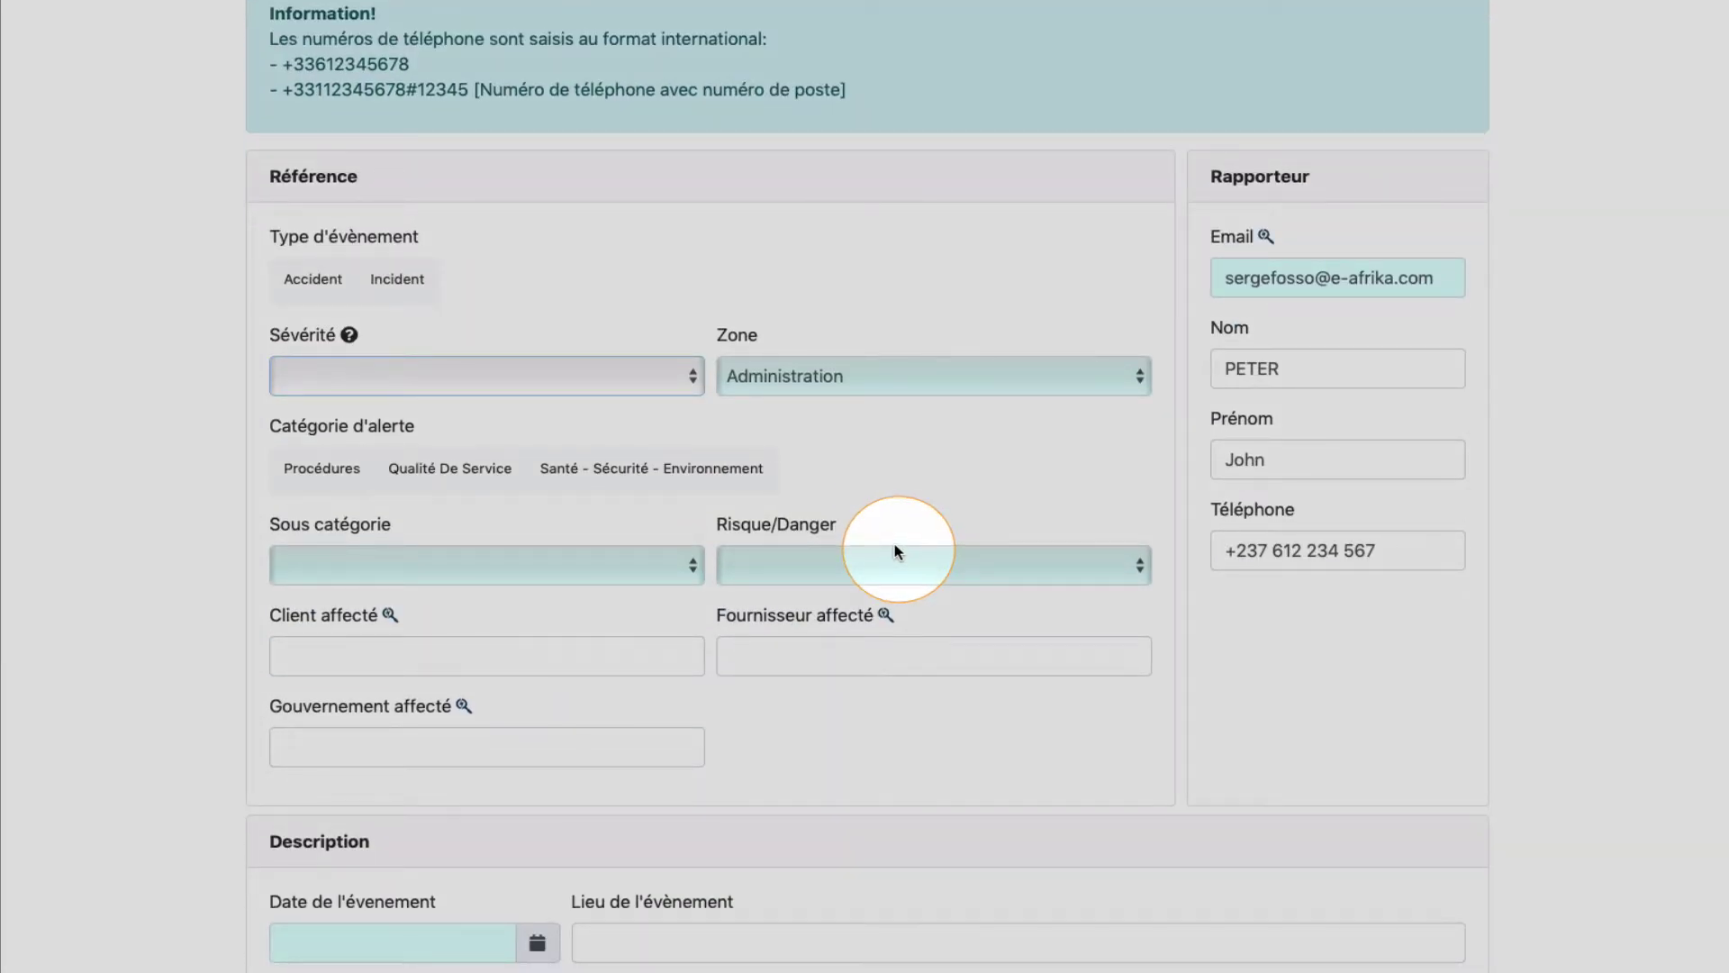
- Set the event type to Accident and the severity to Accident Sérieux, and consult the severity help
left_click(301, 290)
left_click(301, 289)
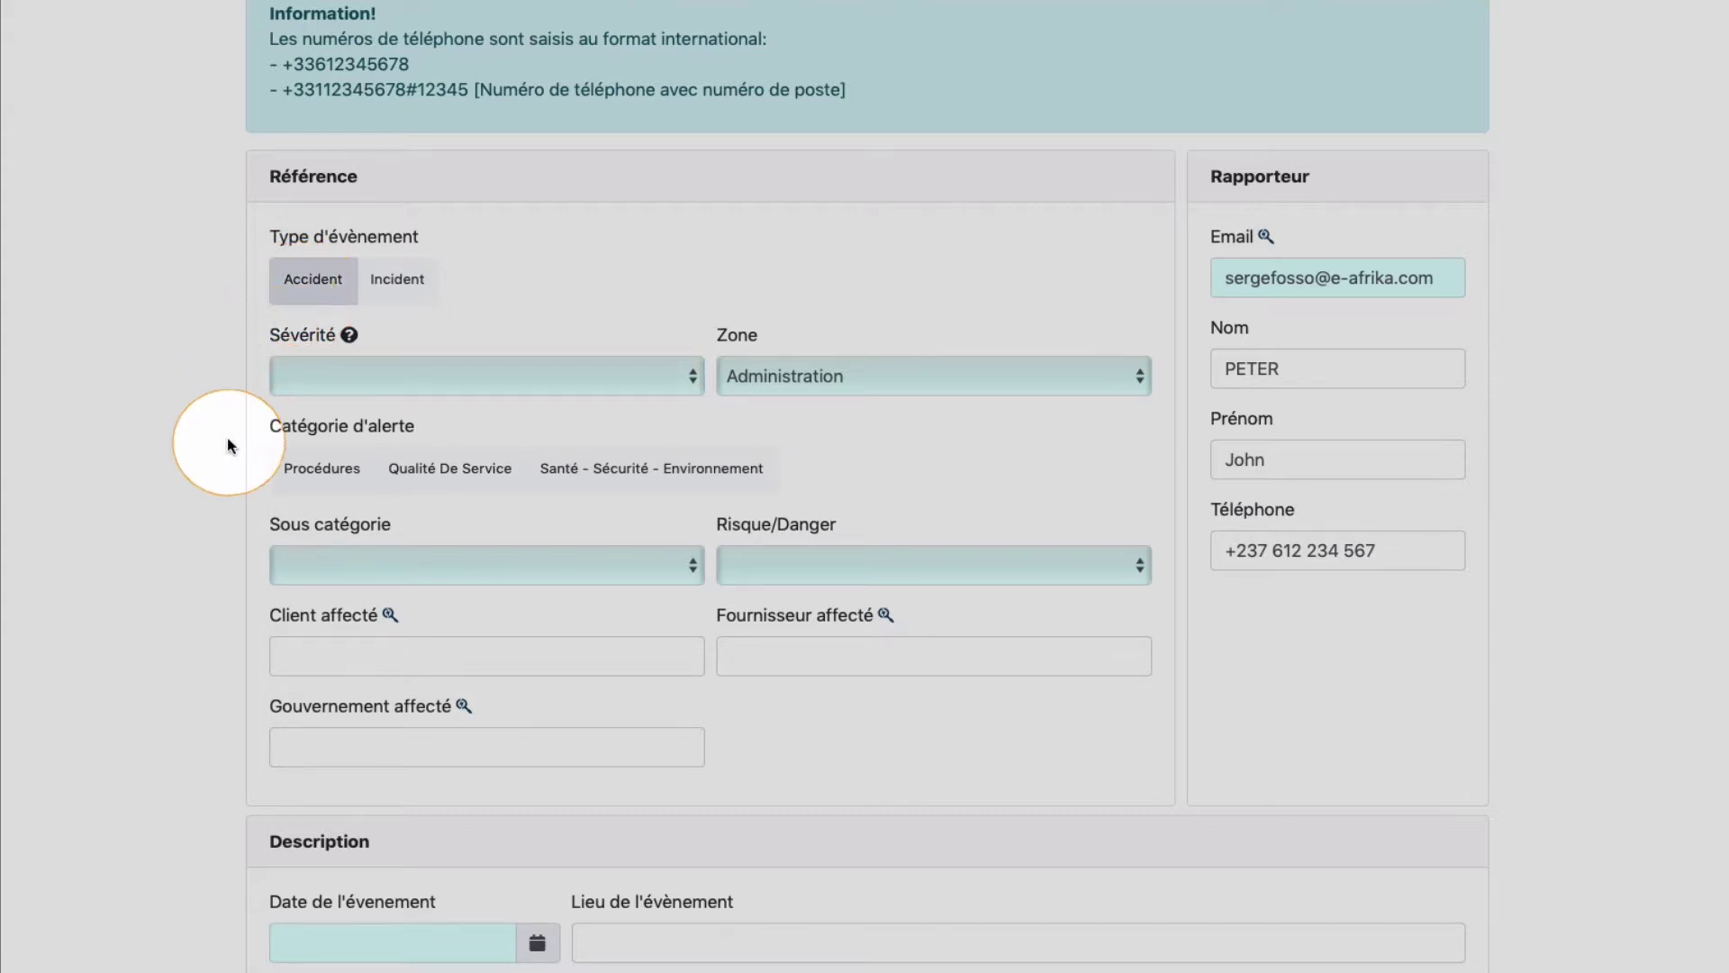
left_click(367, 393)
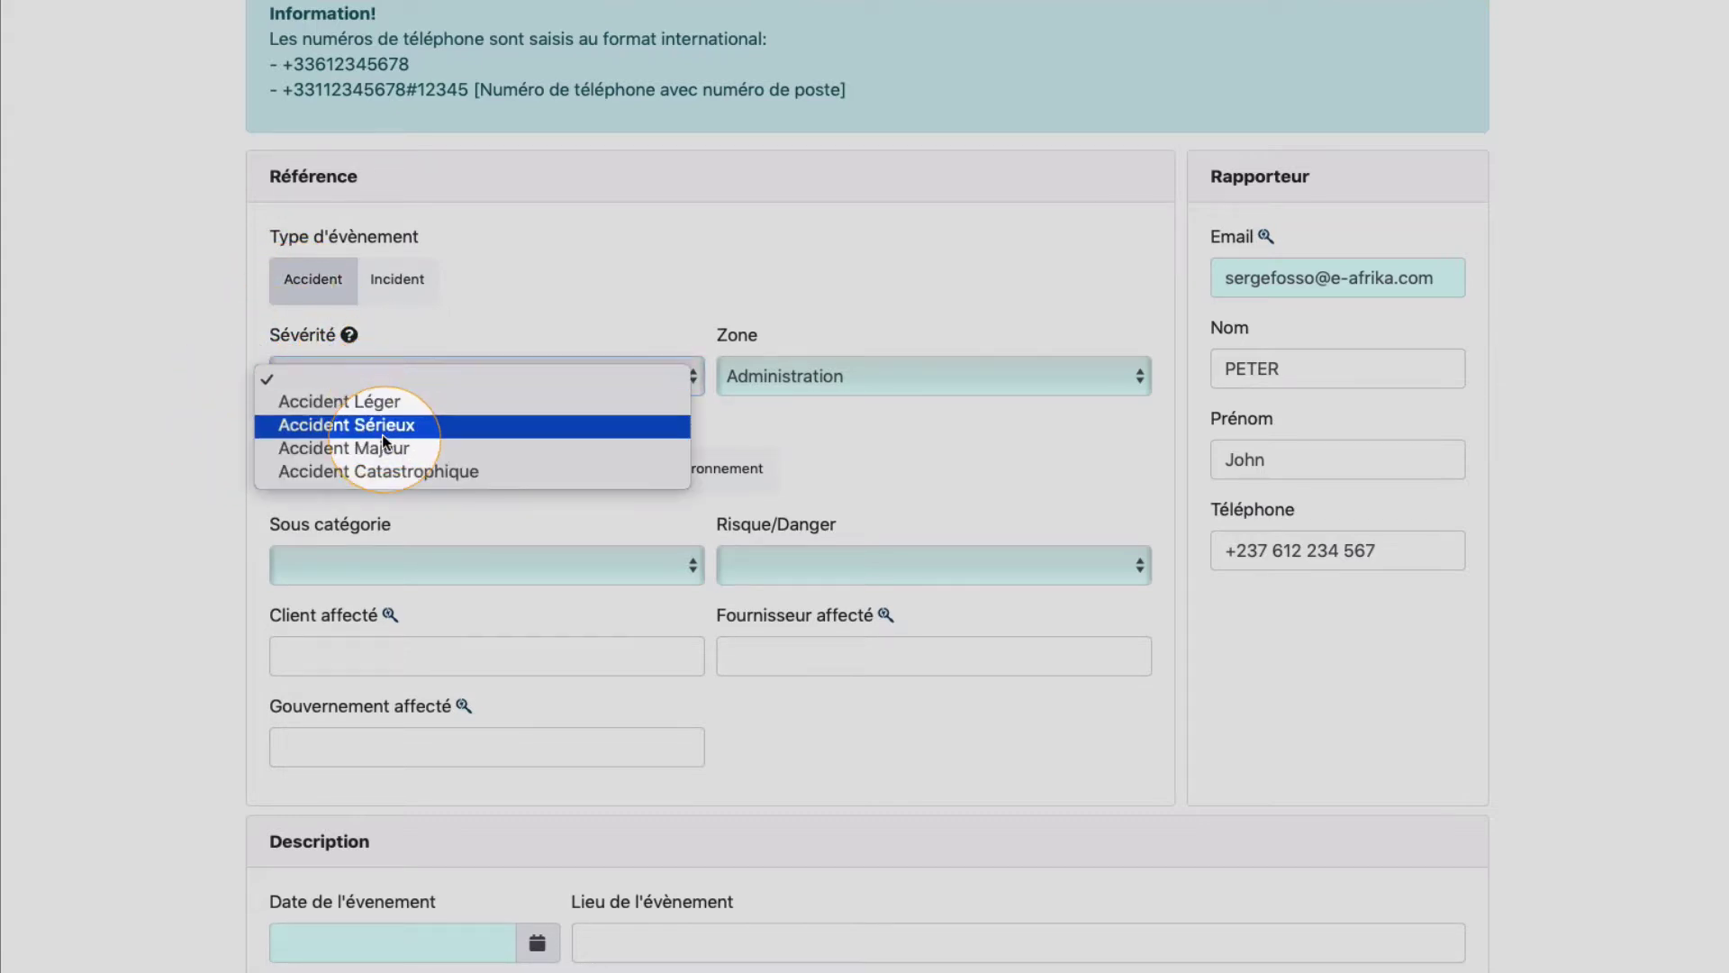
key("Escape")
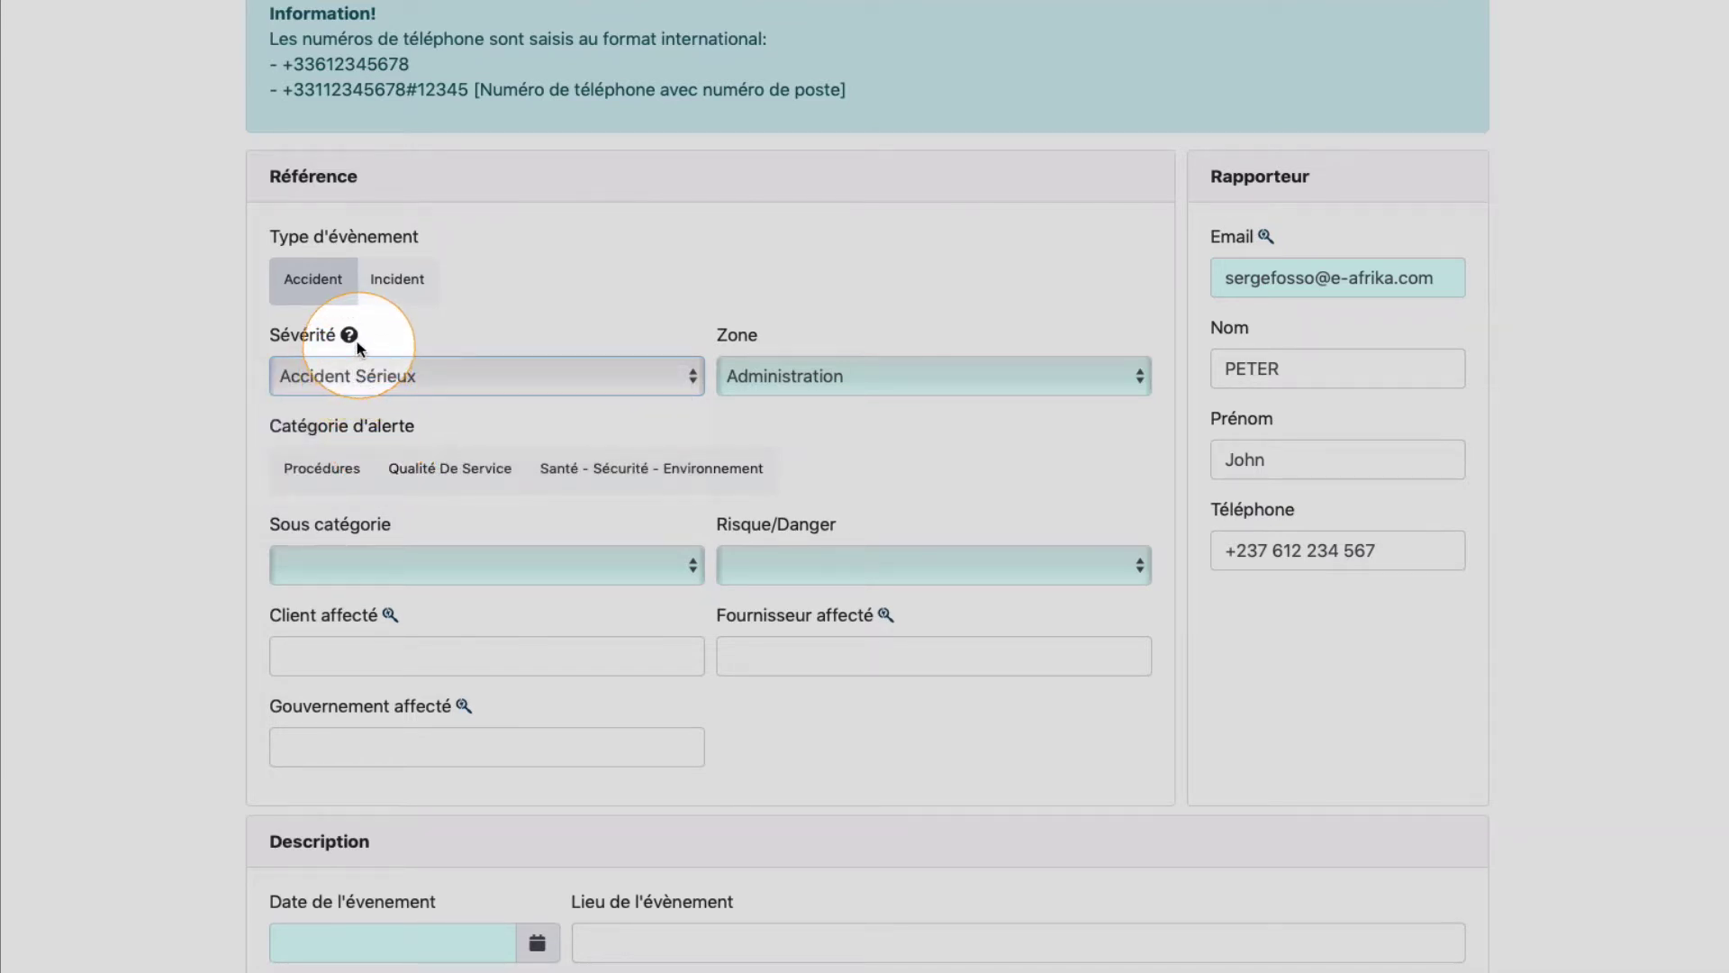
left_click(358, 349)
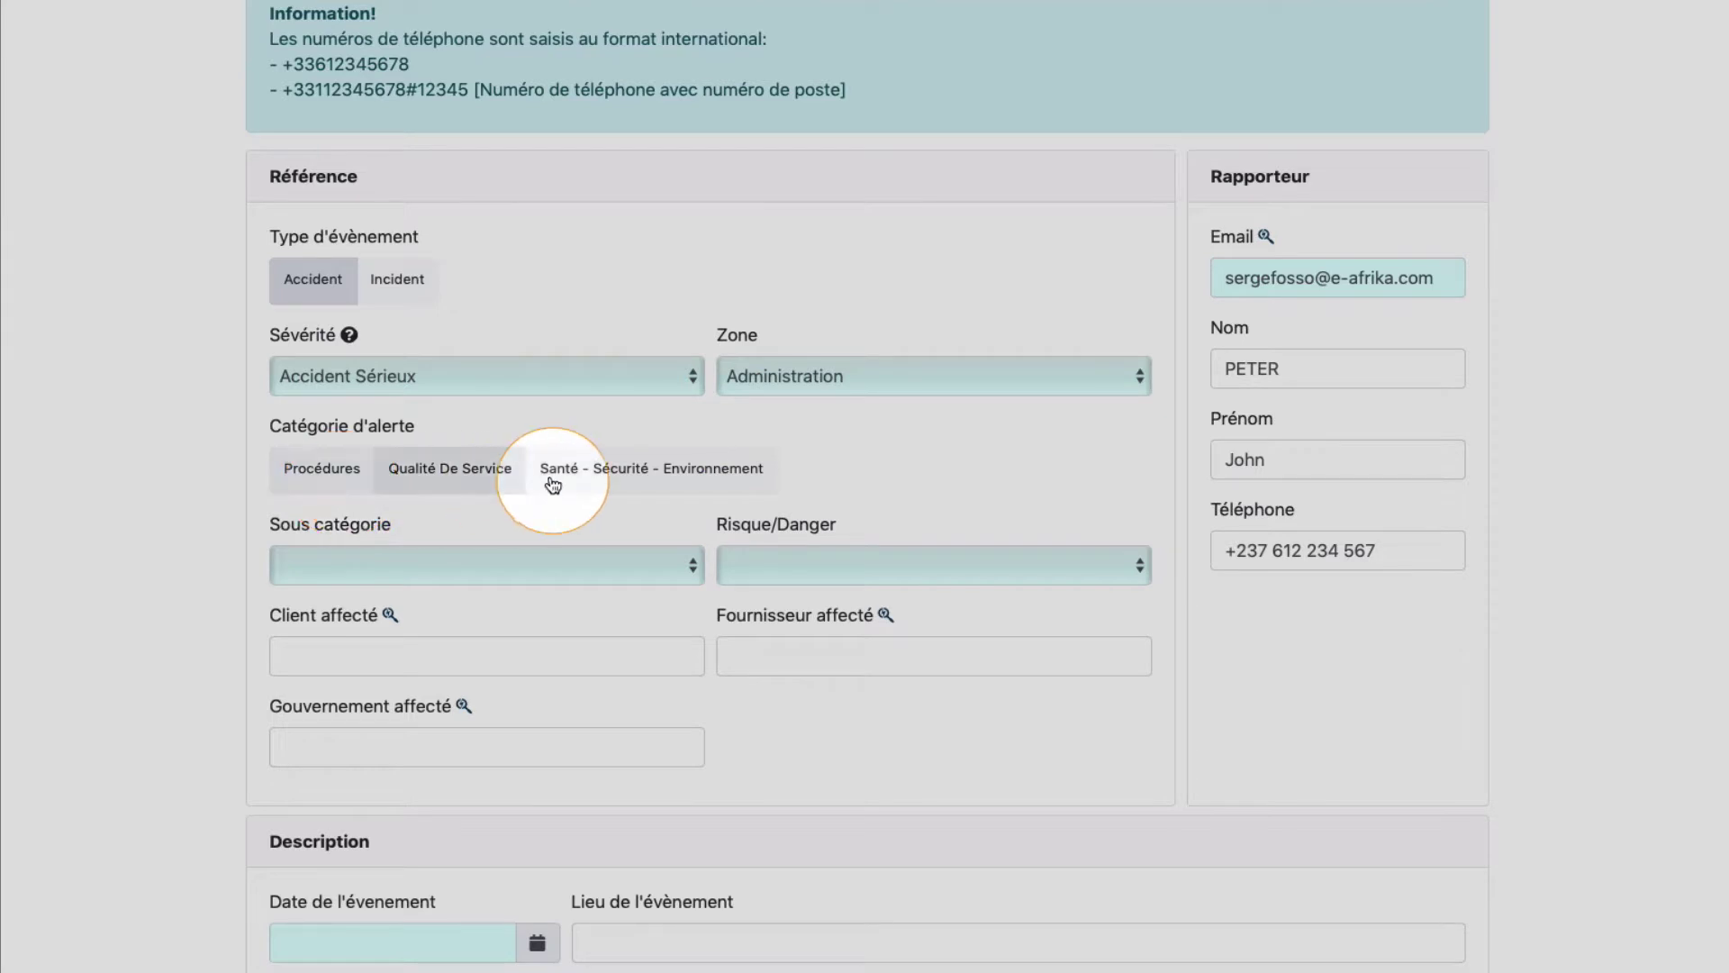
- Classify the event under Santé - Sécurité - Environnement, with subcategory Santé and risk Maladie Liée Au Travail
left_click(674, 470)
left_click(697, 569)
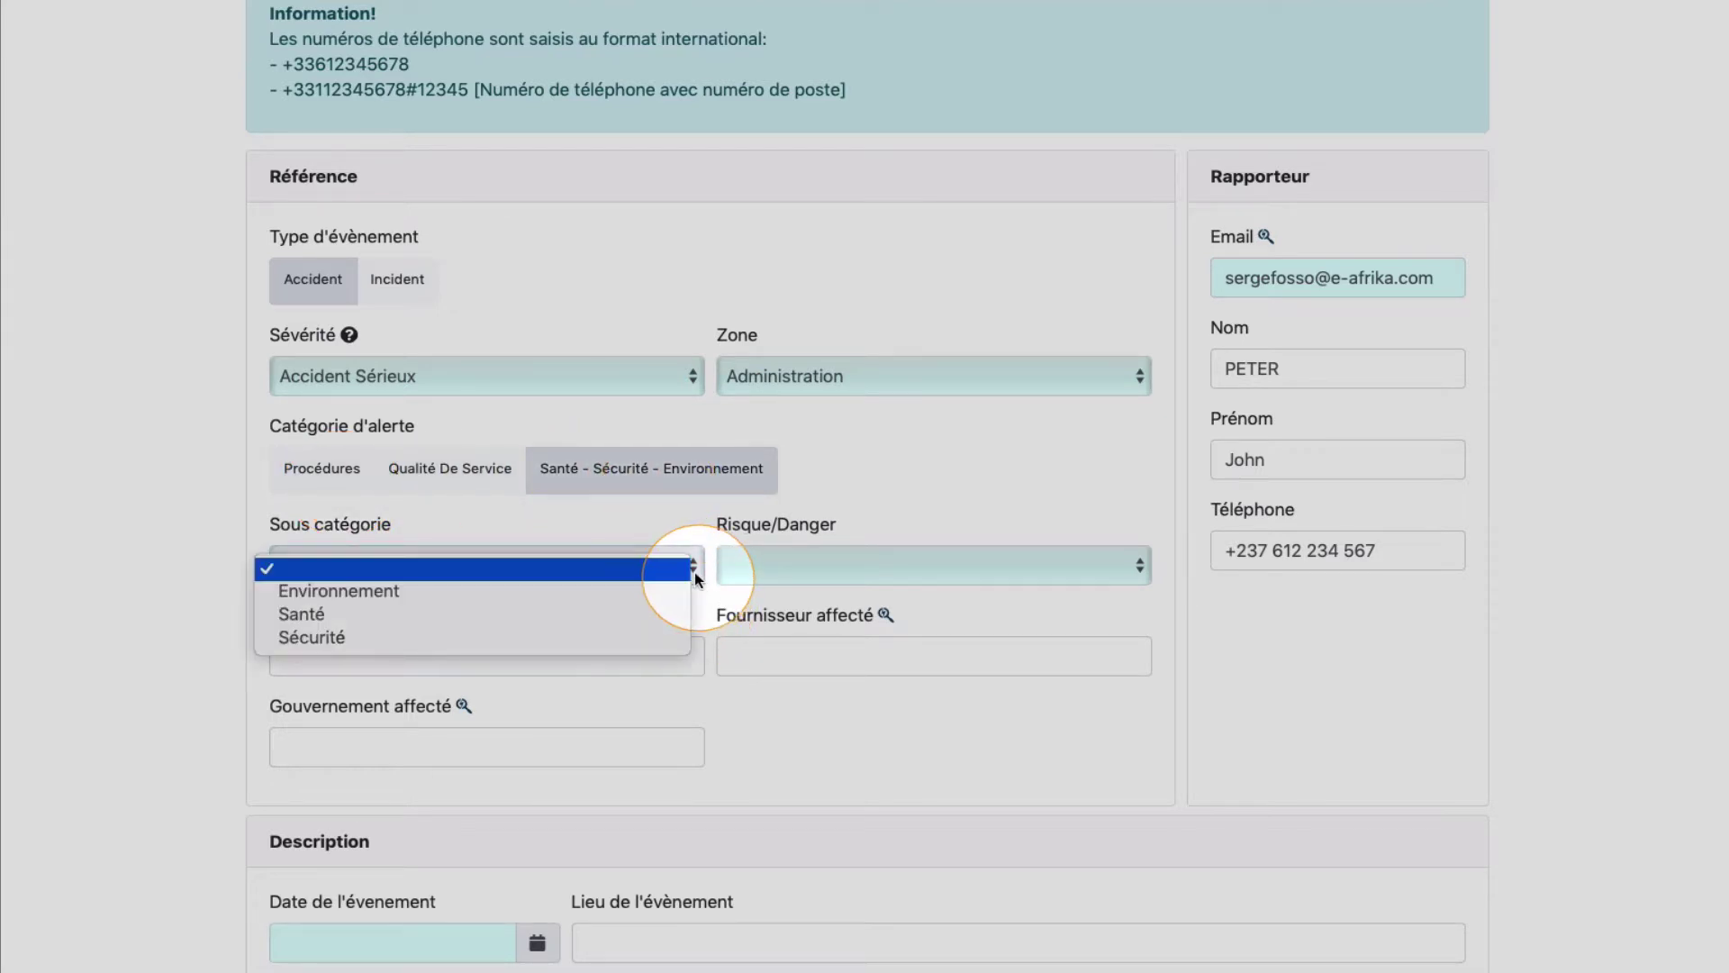
left_click(526, 616)
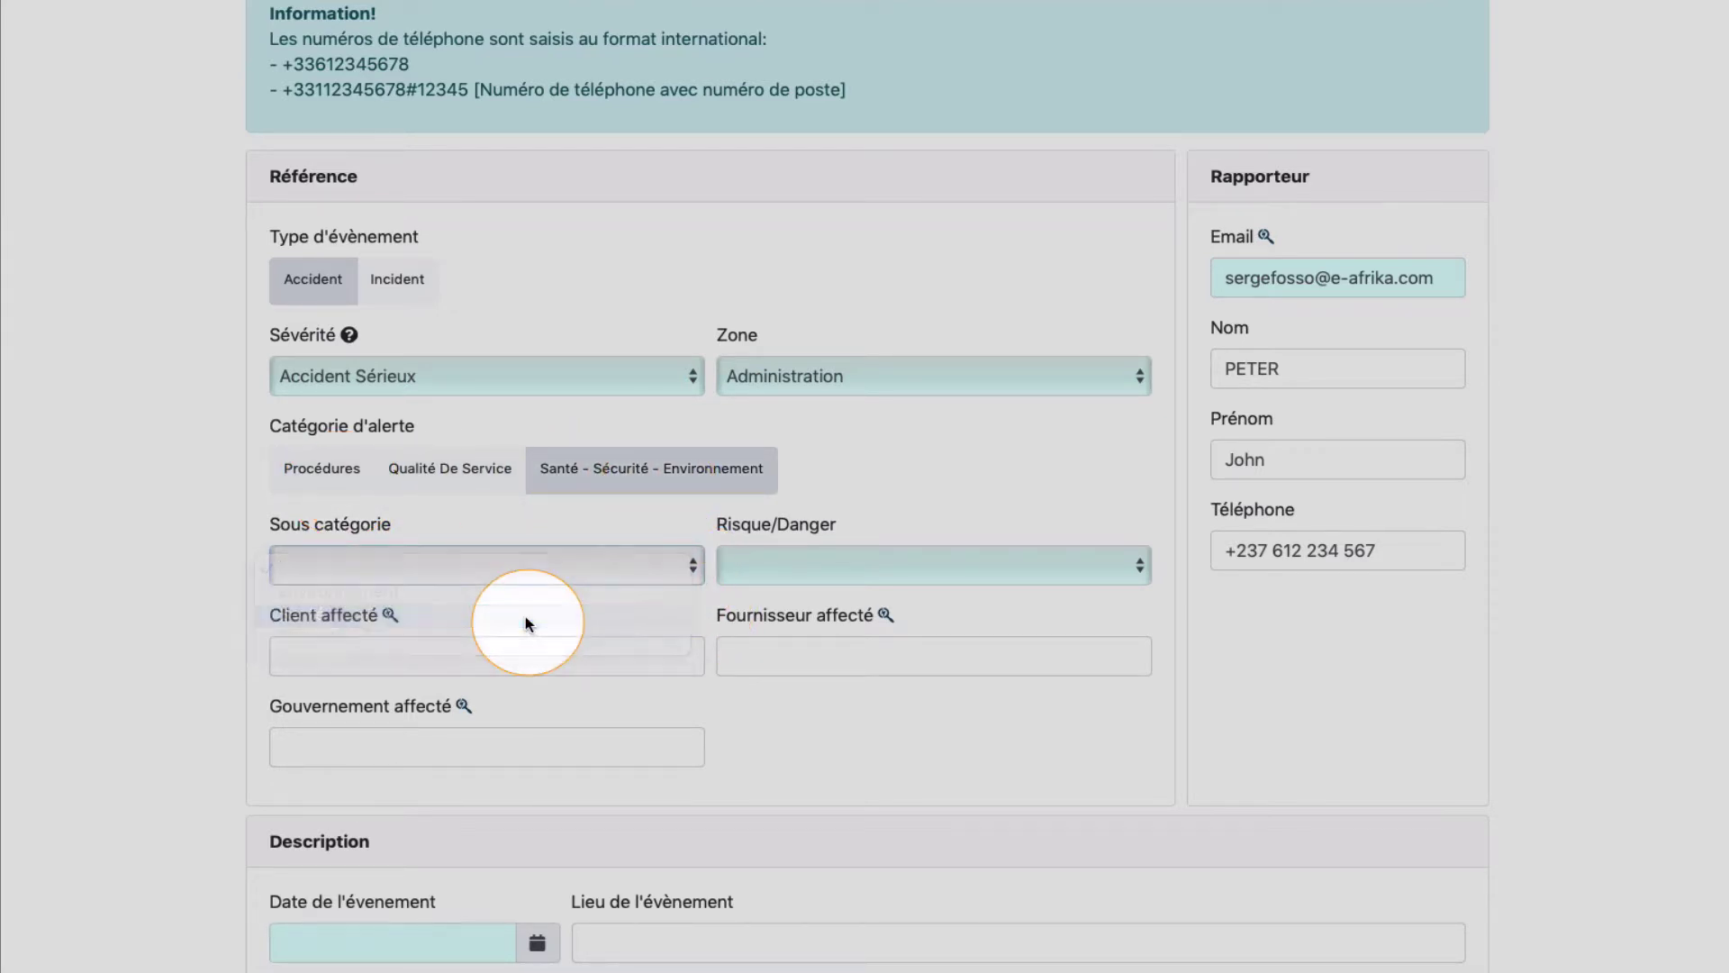
left_click(774, 564)
left_click(791, 597)
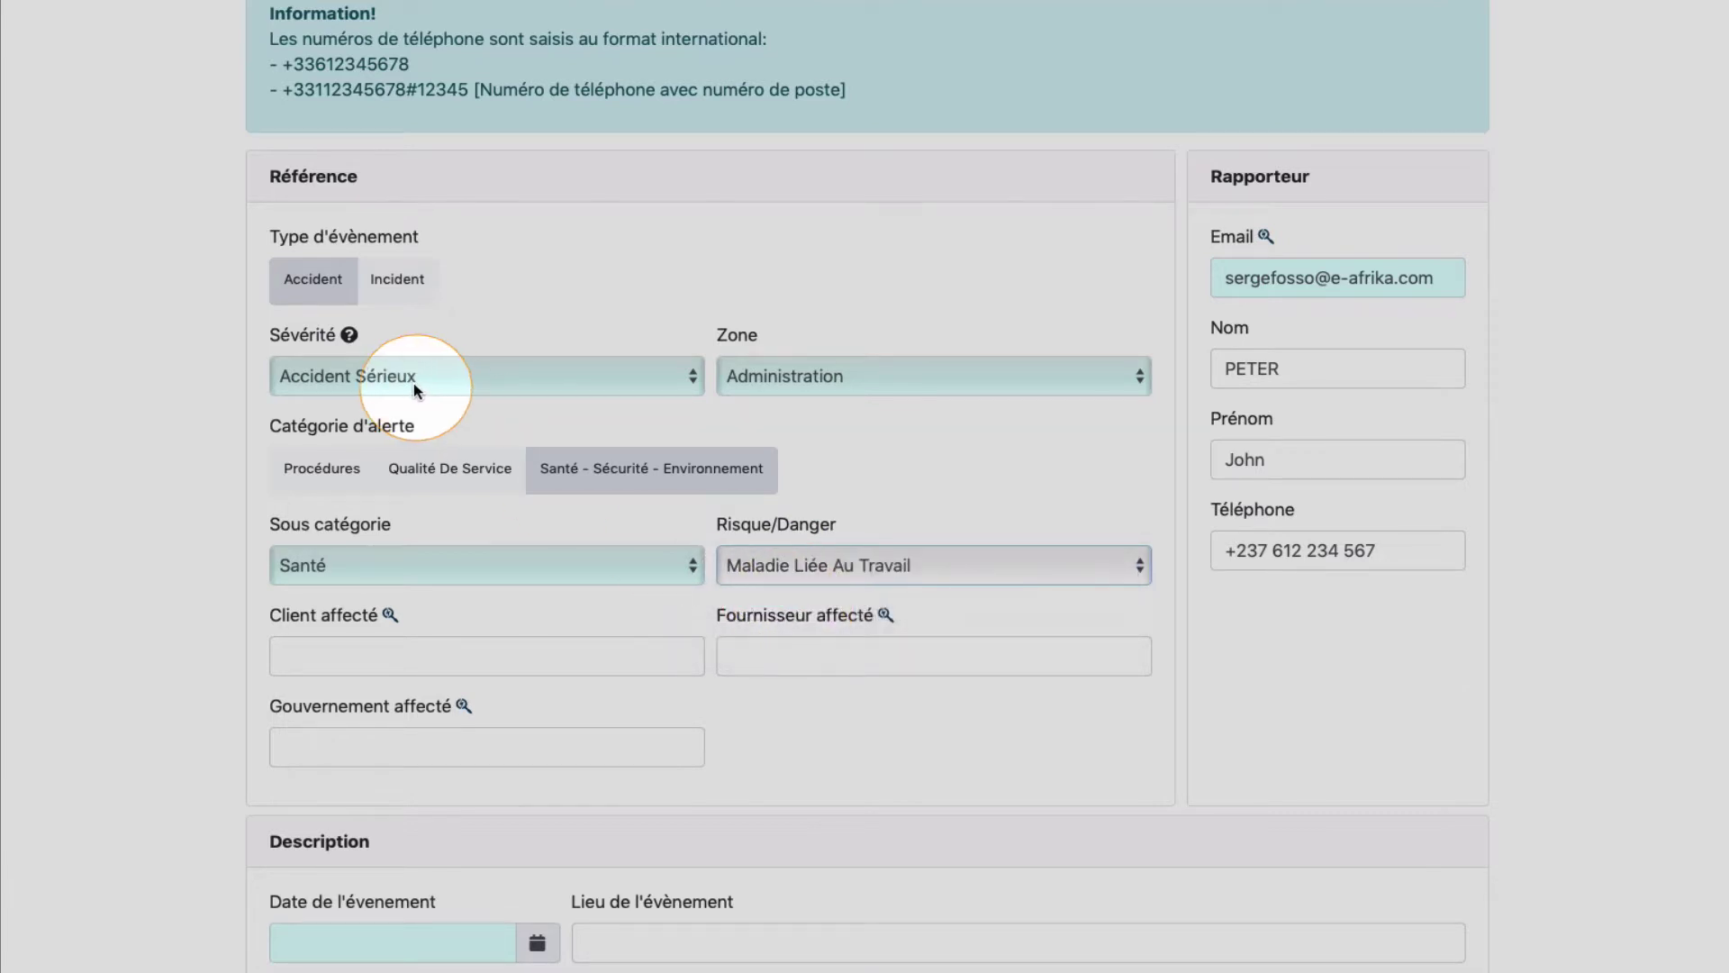
- Look up the affected client and assign Geodicam to the new event
scroll(588, 593, "down", 3)
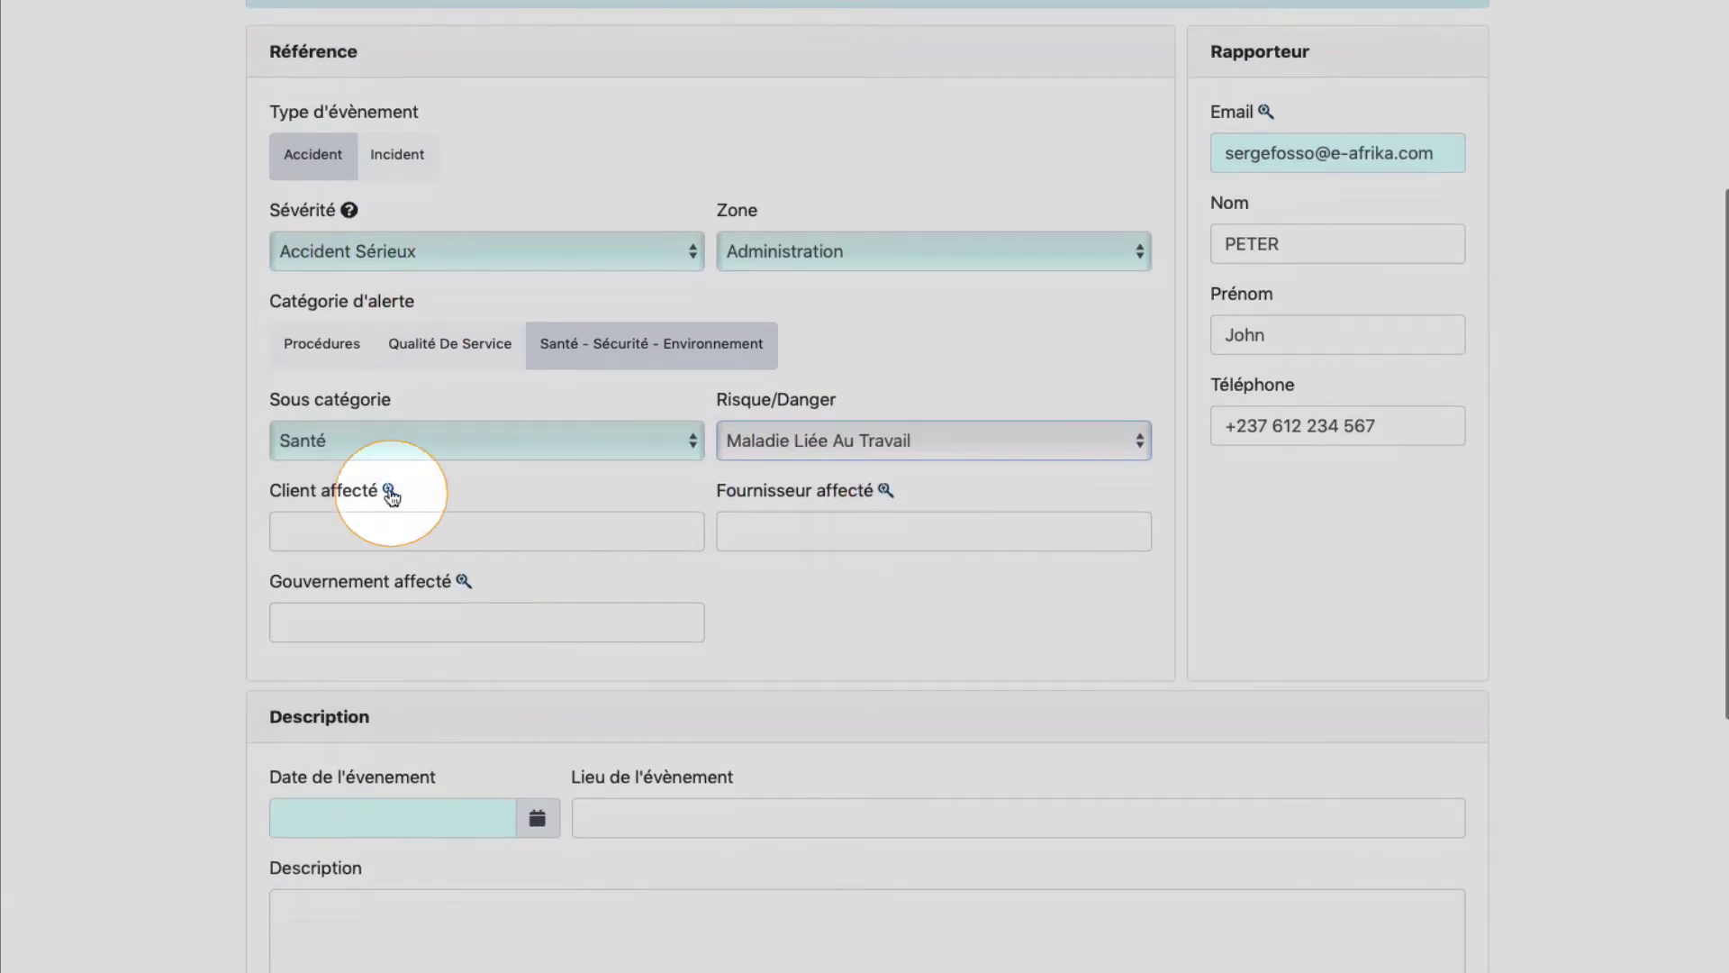
left_click(392, 493)
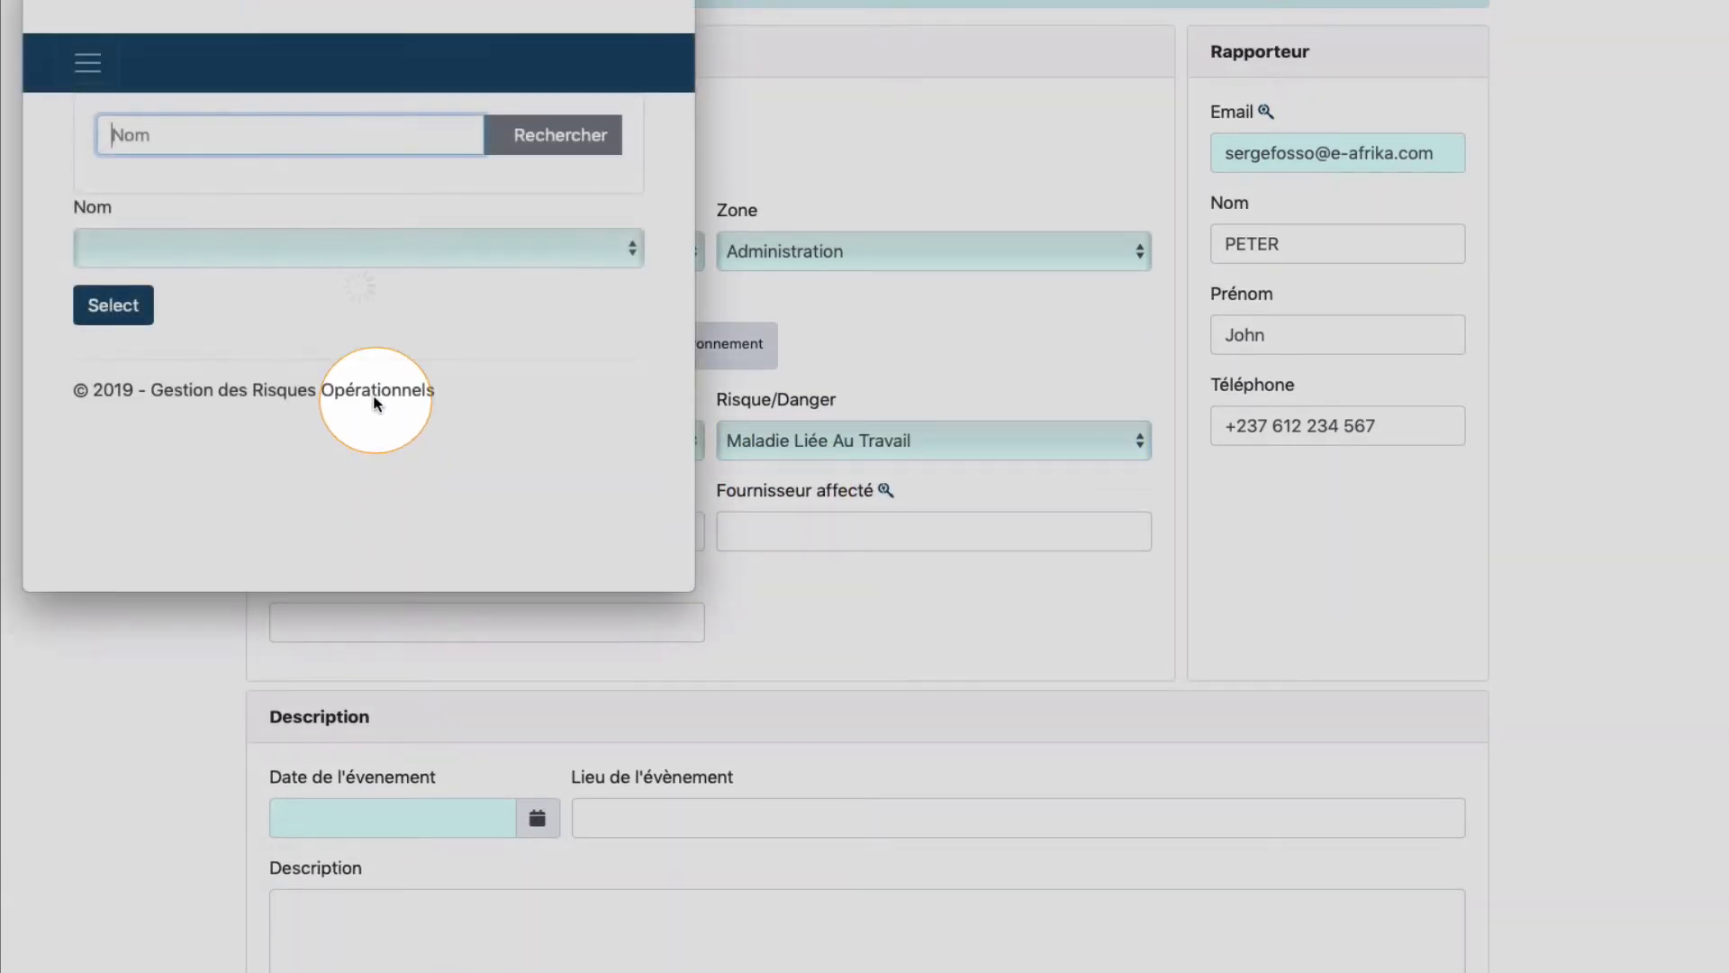
left_click(393, 256)
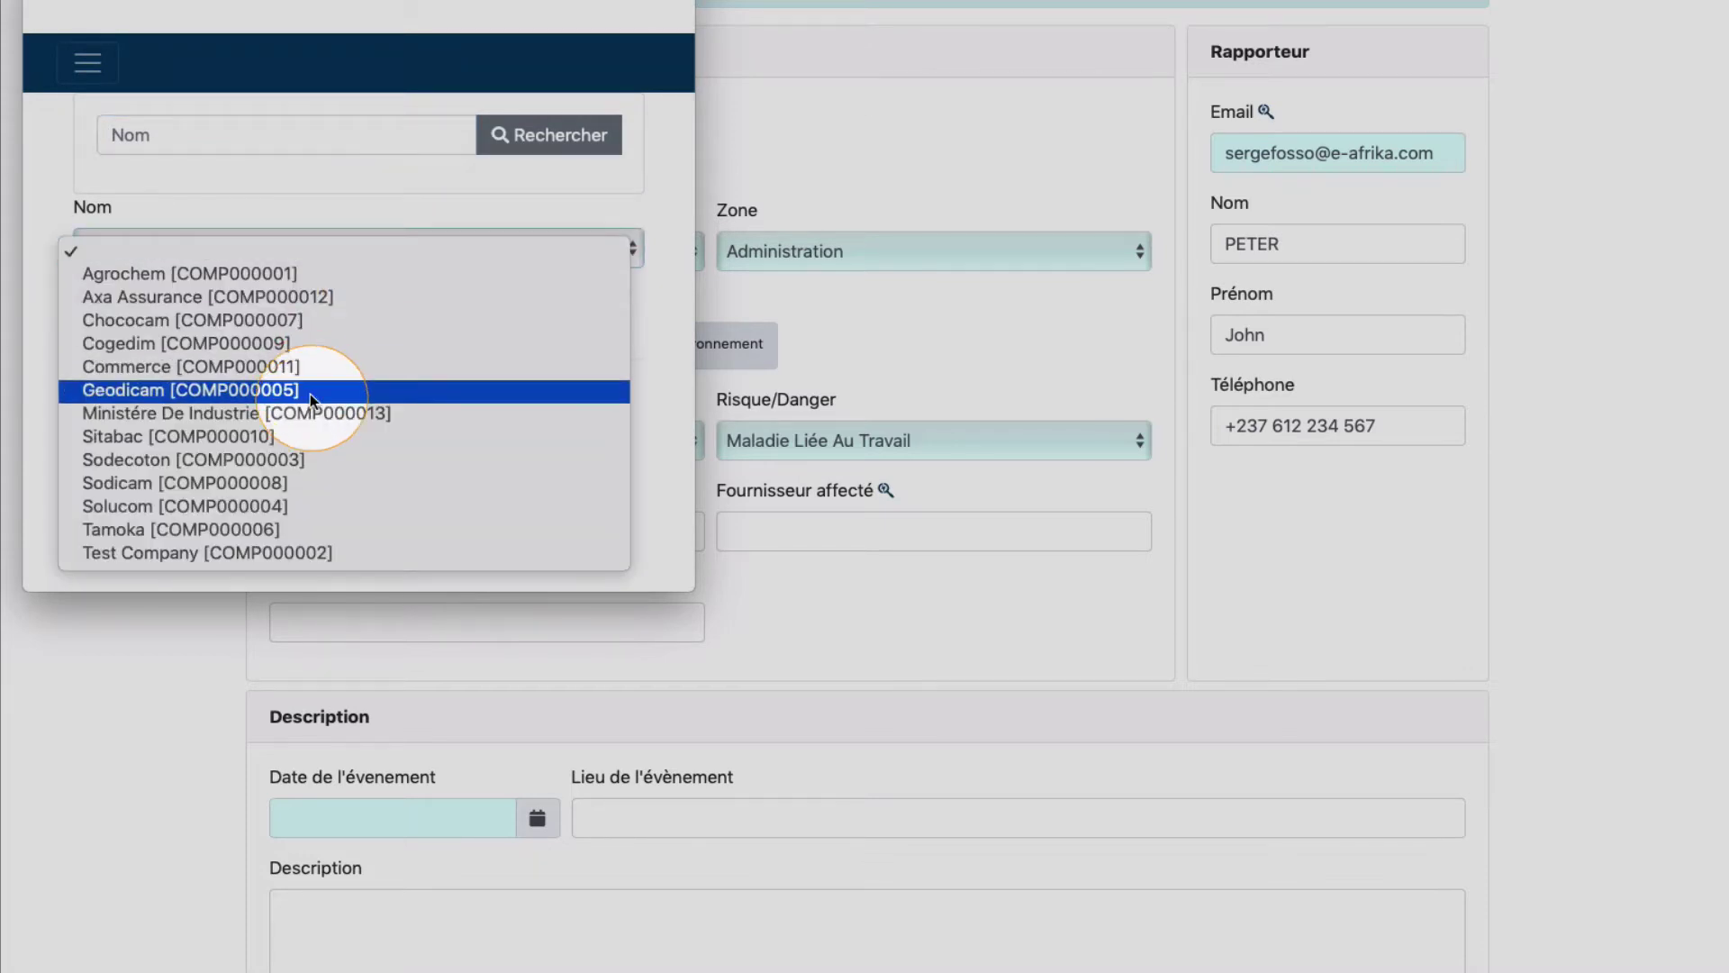
left_click(196, 392)
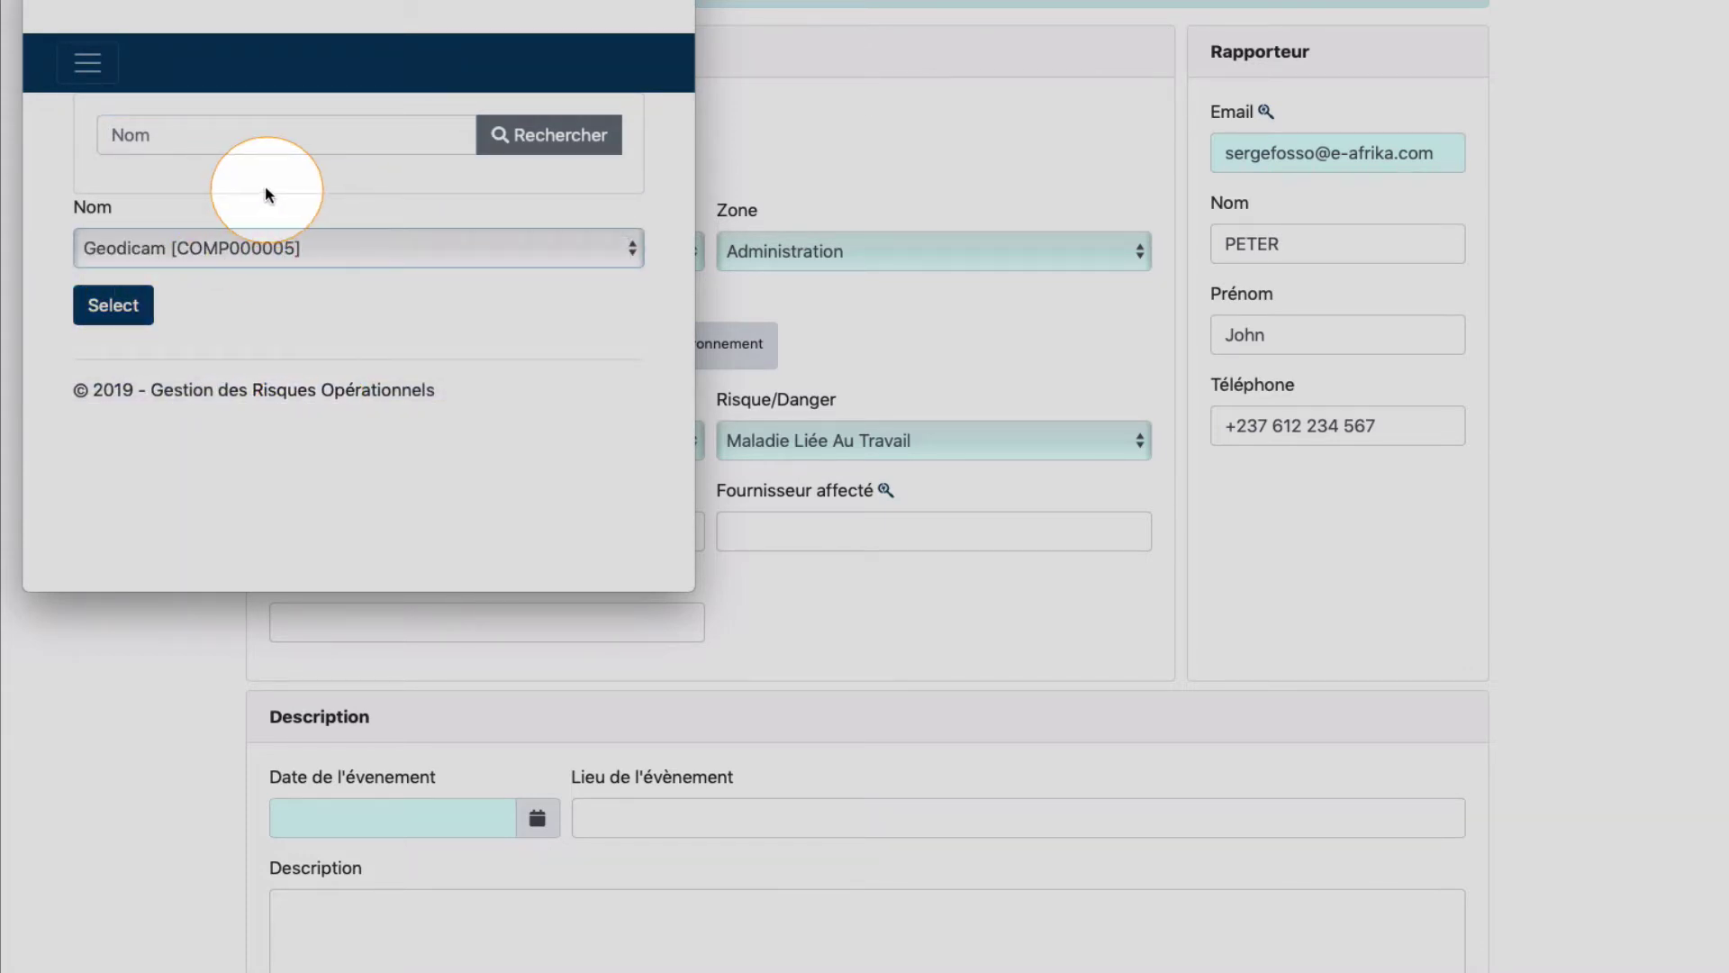
left_click(110, 311)
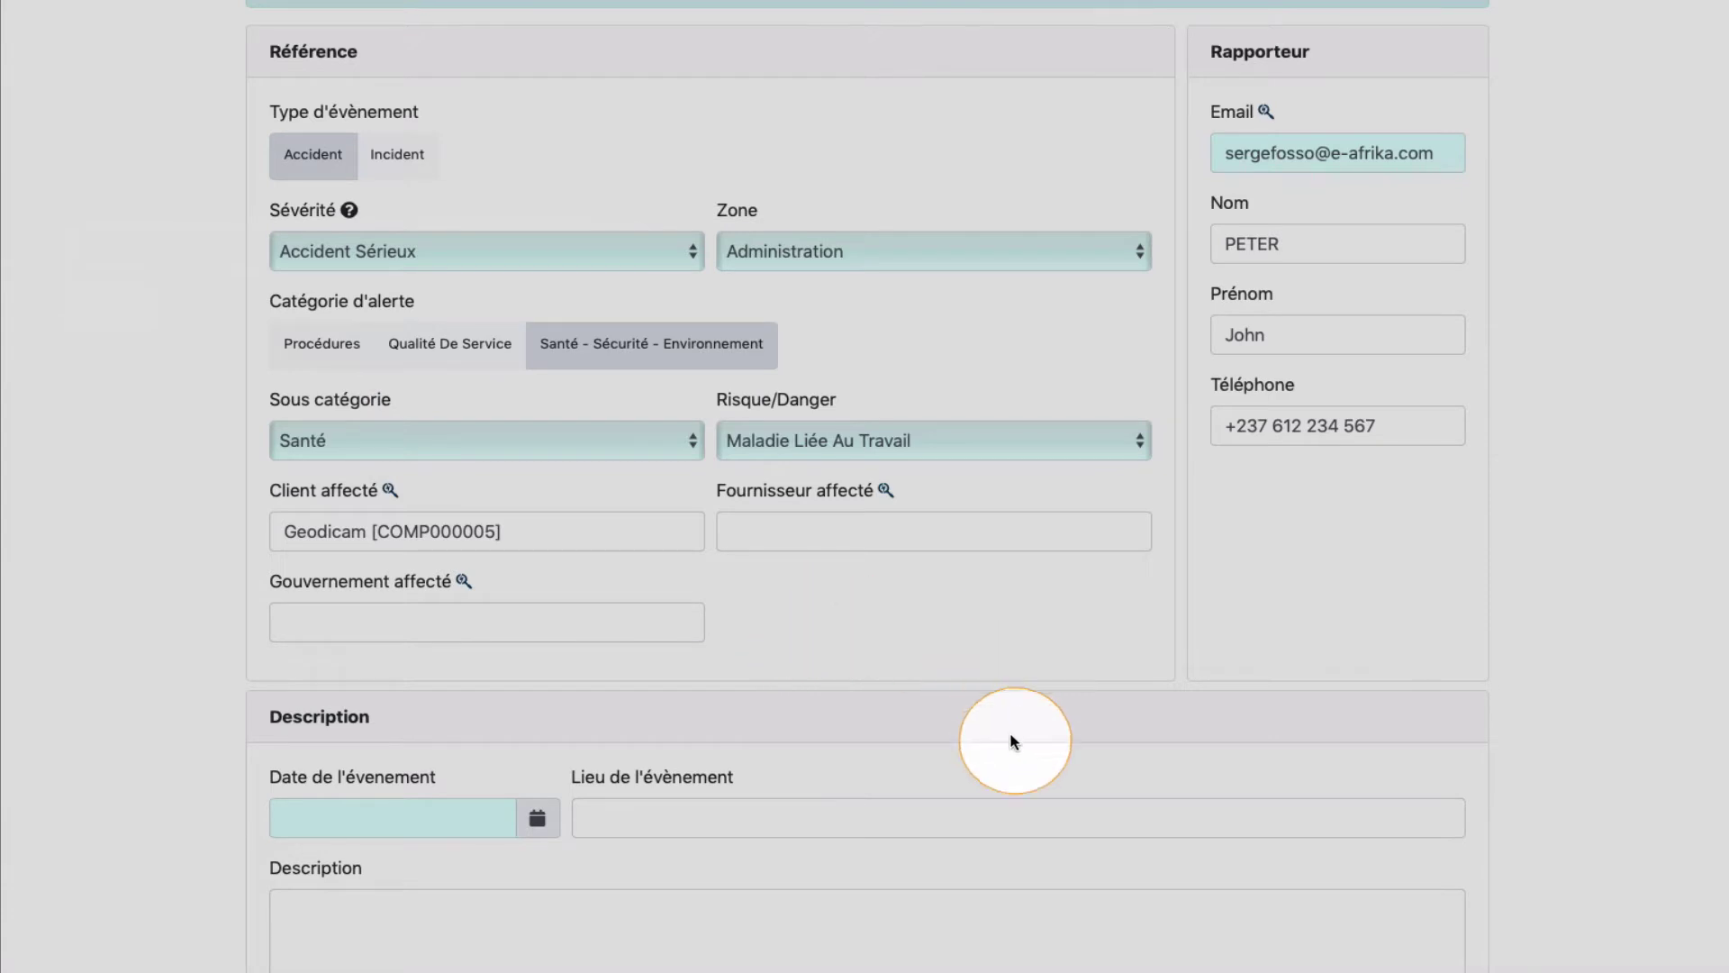
- Set the new event's zone to Fimex Littoral
scroll(999, 732, "down", 2)
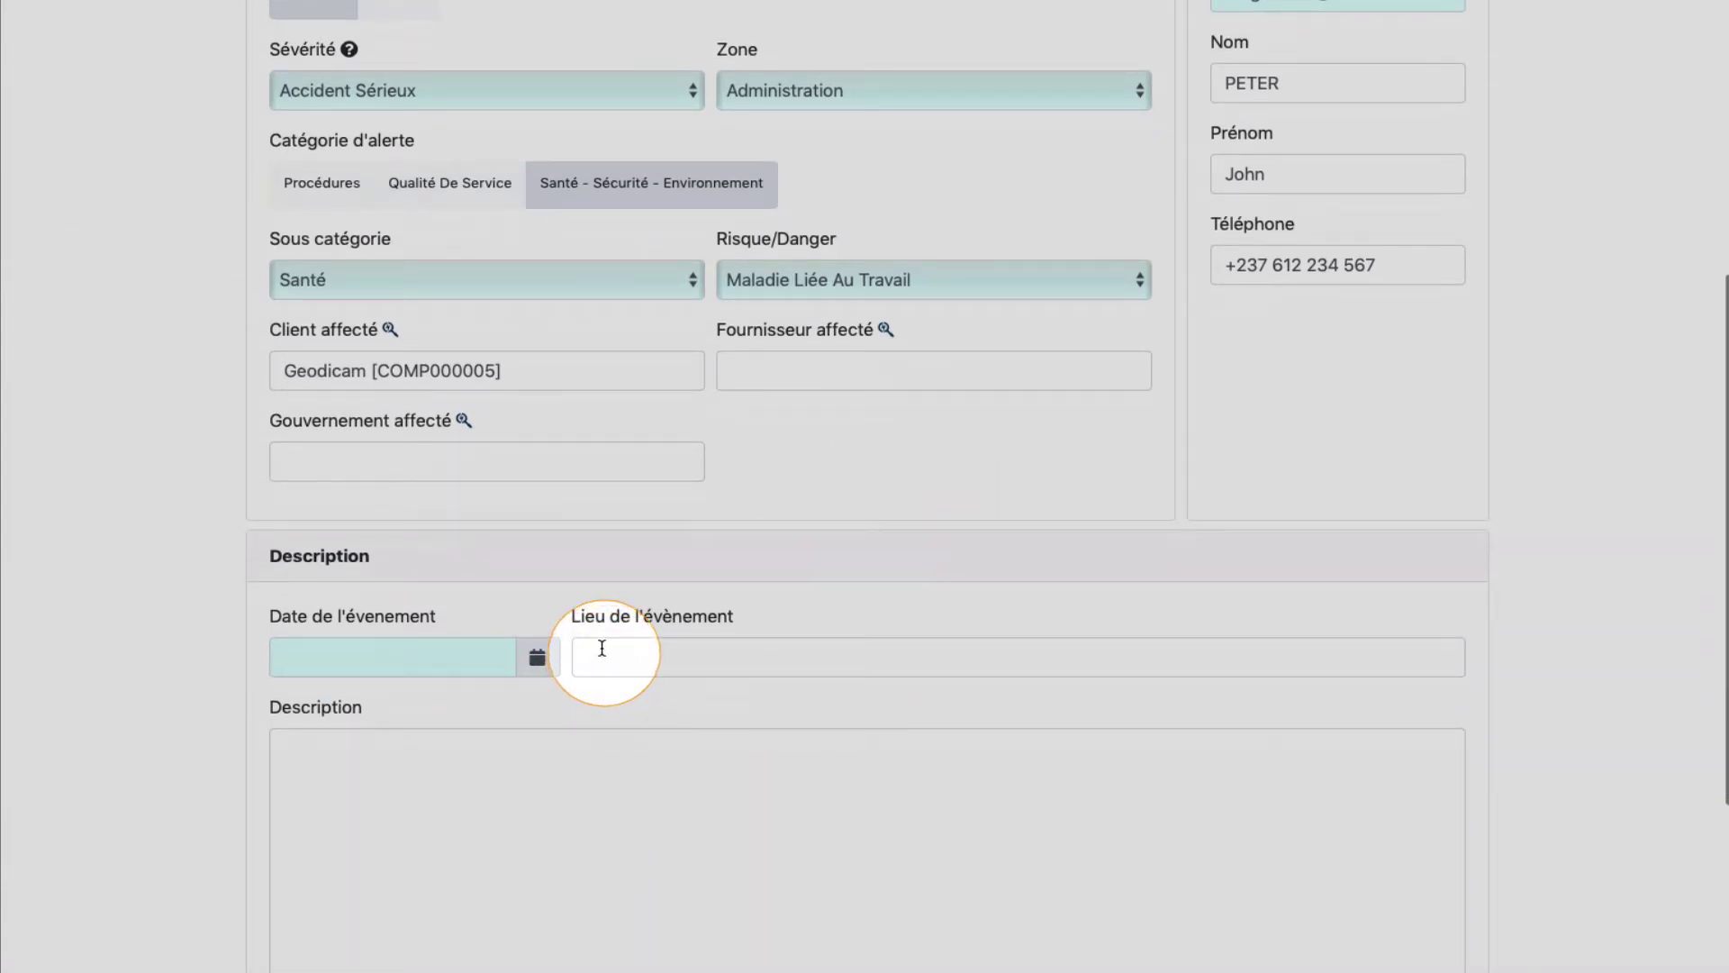
scroll(608, 656, "up", 6)
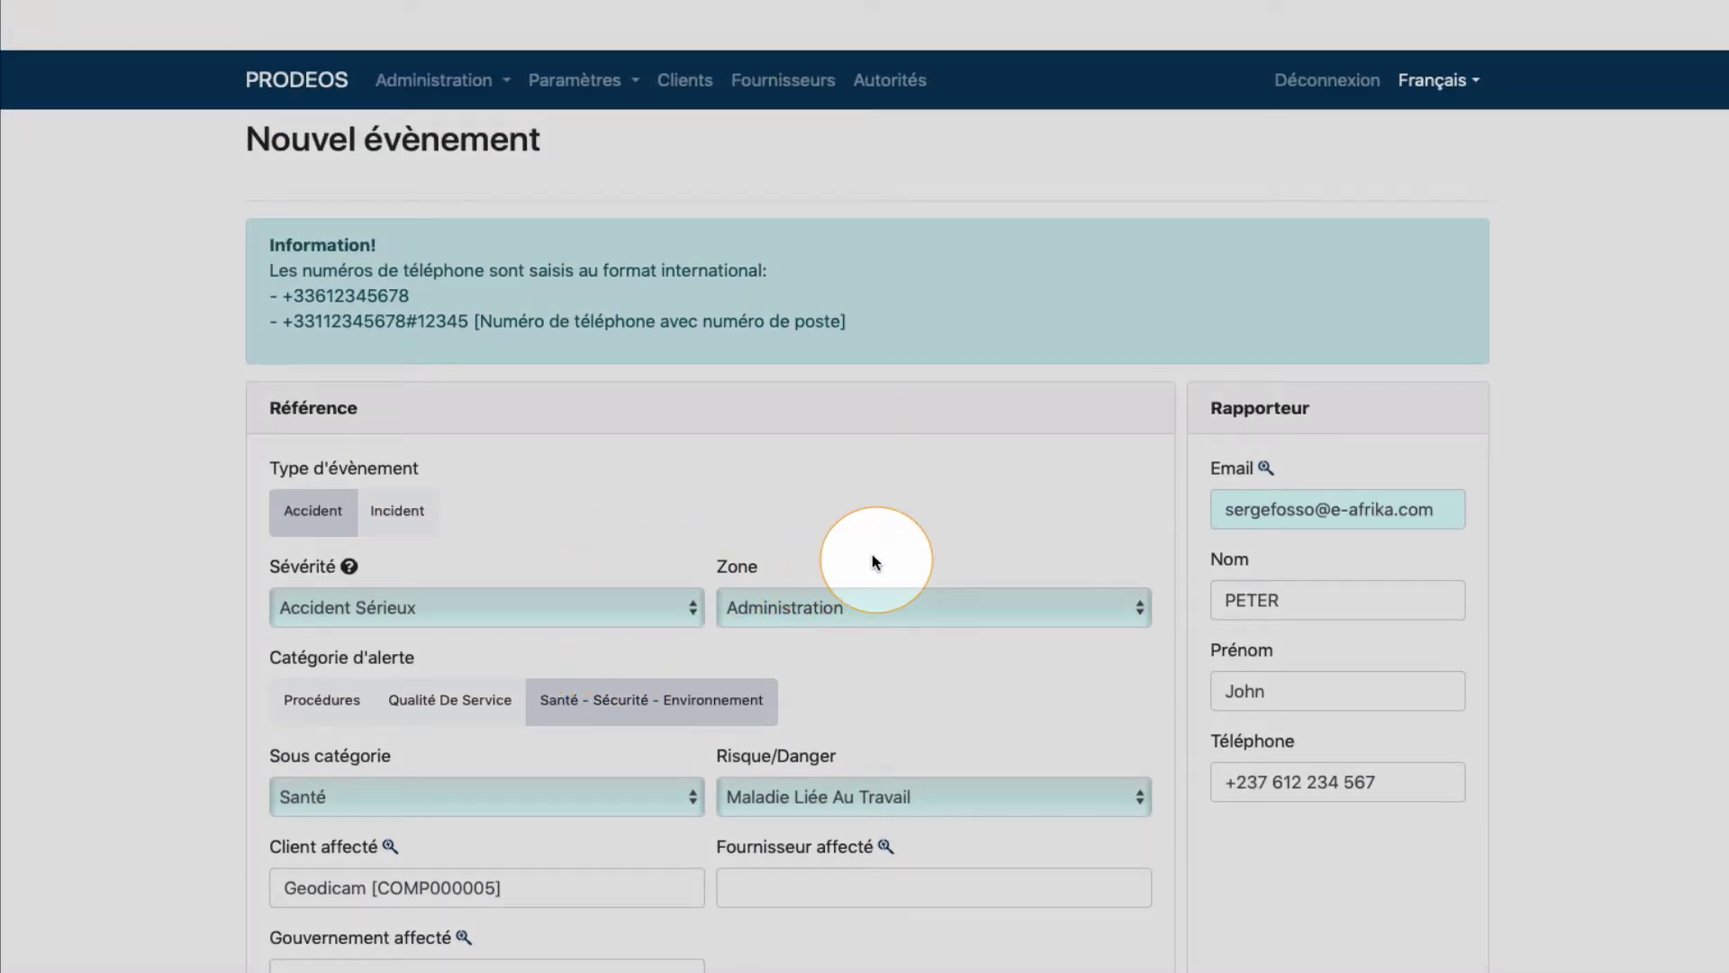
scroll(871, 562, "down", 2)
left_click(850, 425)
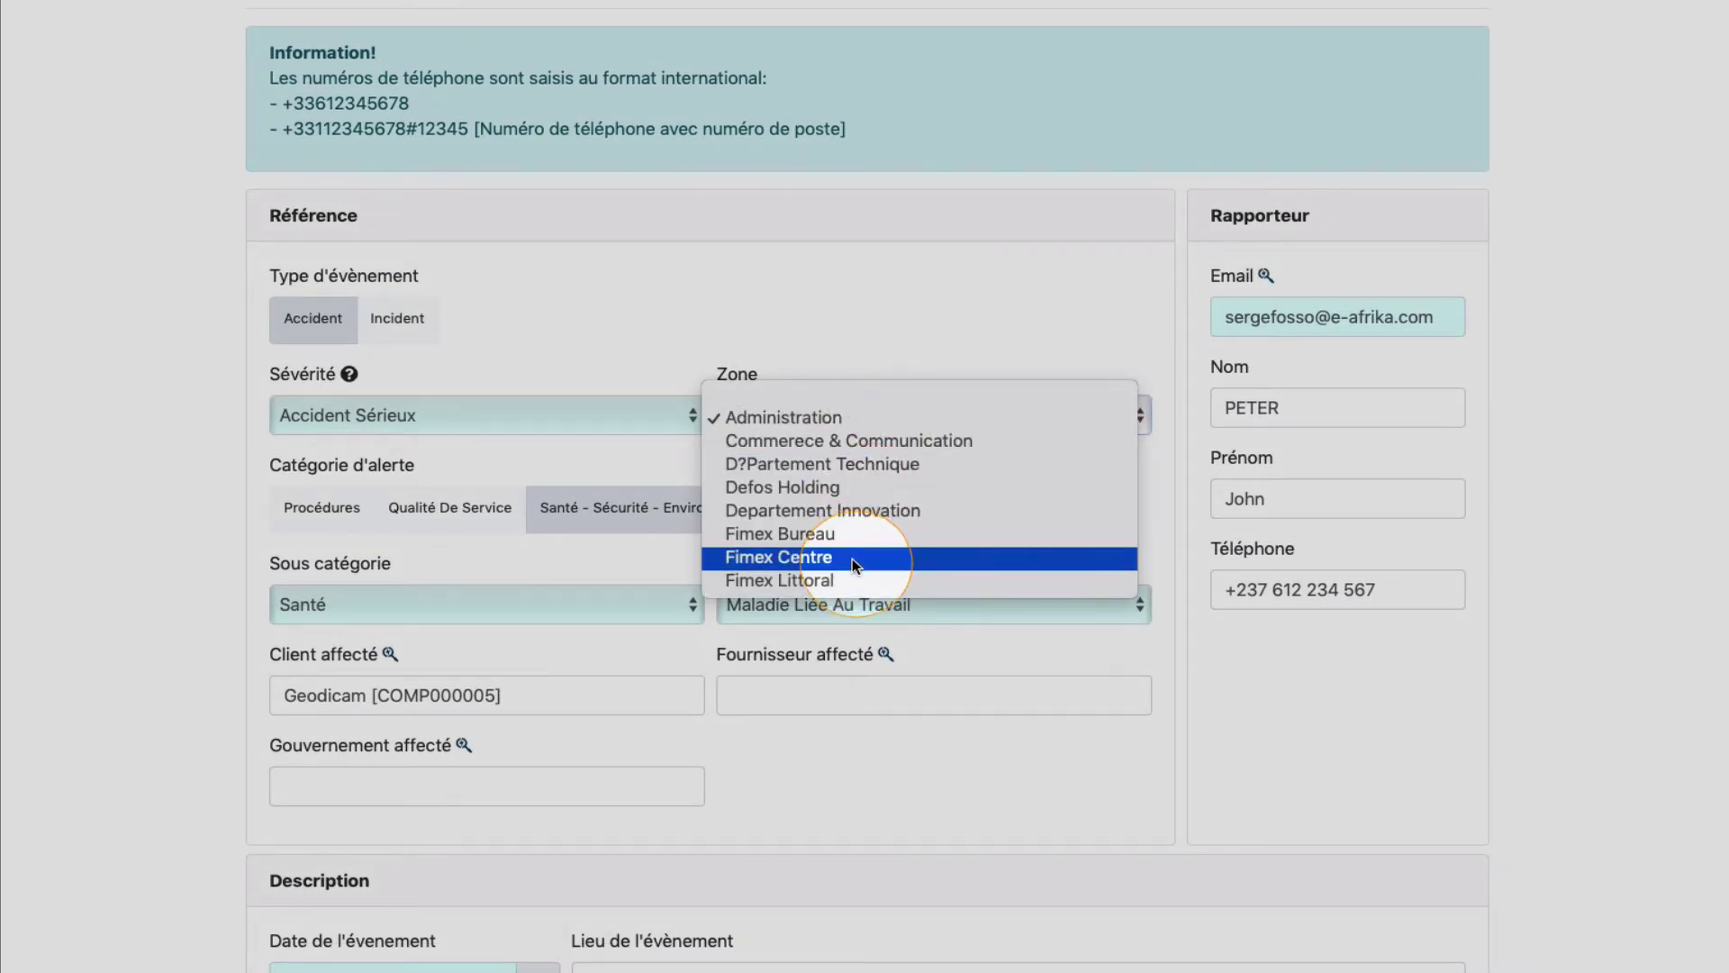
left_click(838, 581)
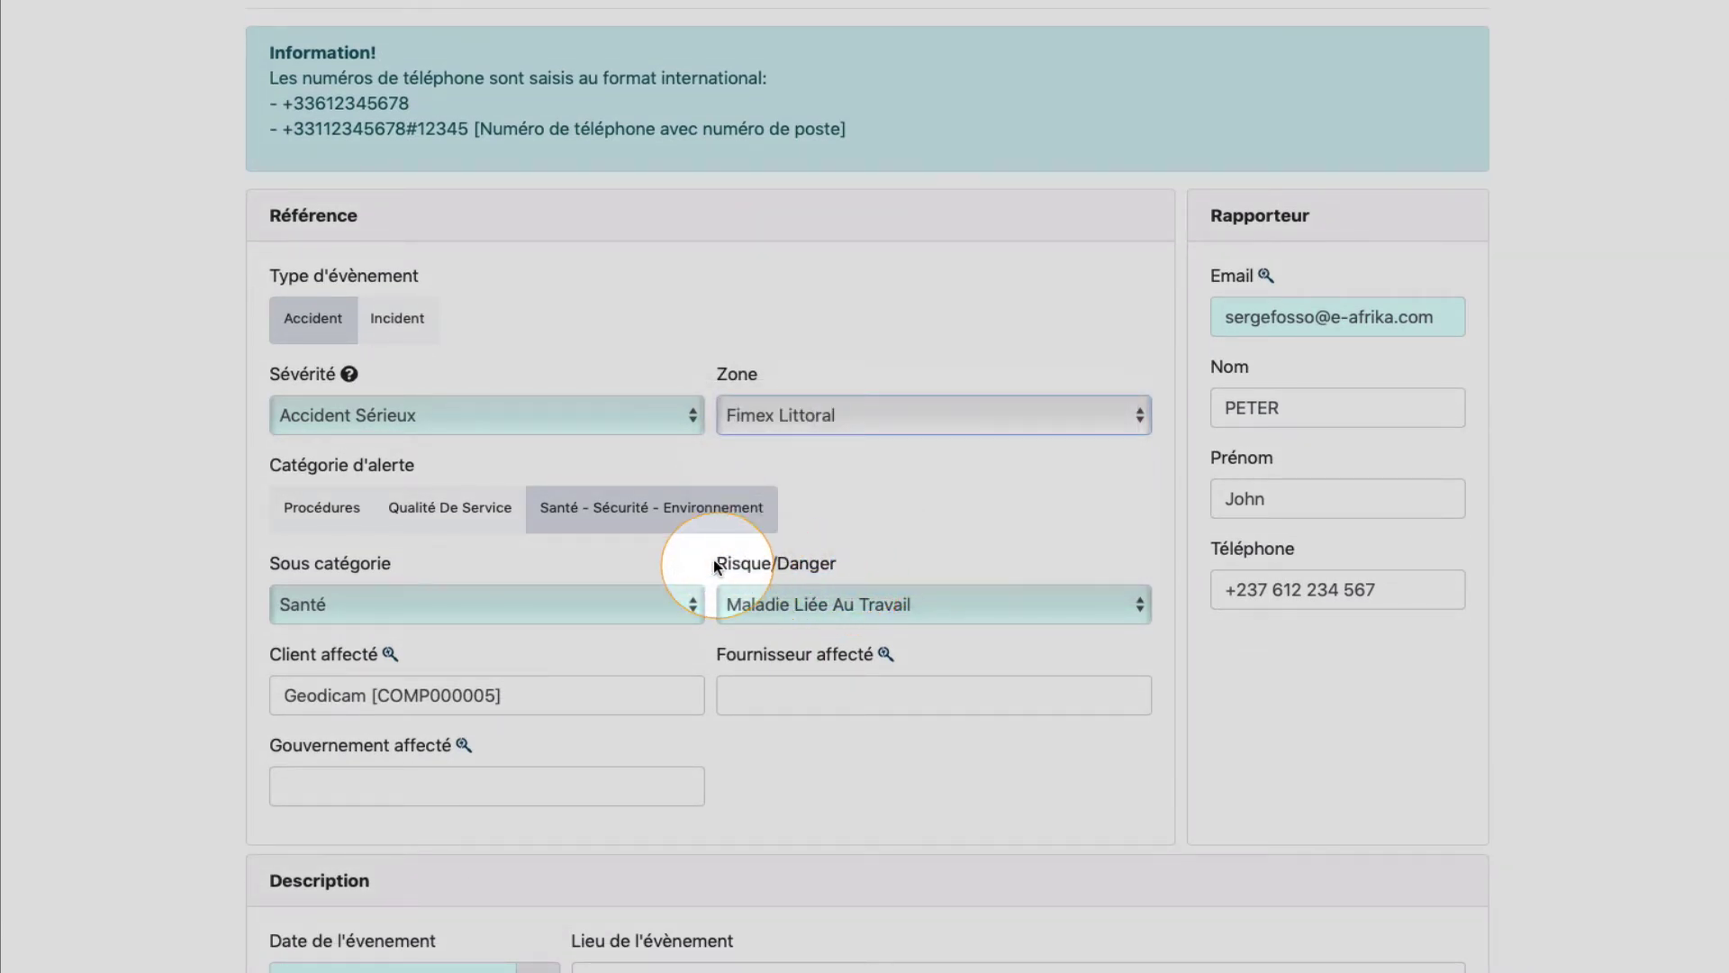
- Set the new event's date and time to 10/01/2019 02:26 and review the rest of the form
scroll(714, 564, "down", 2)
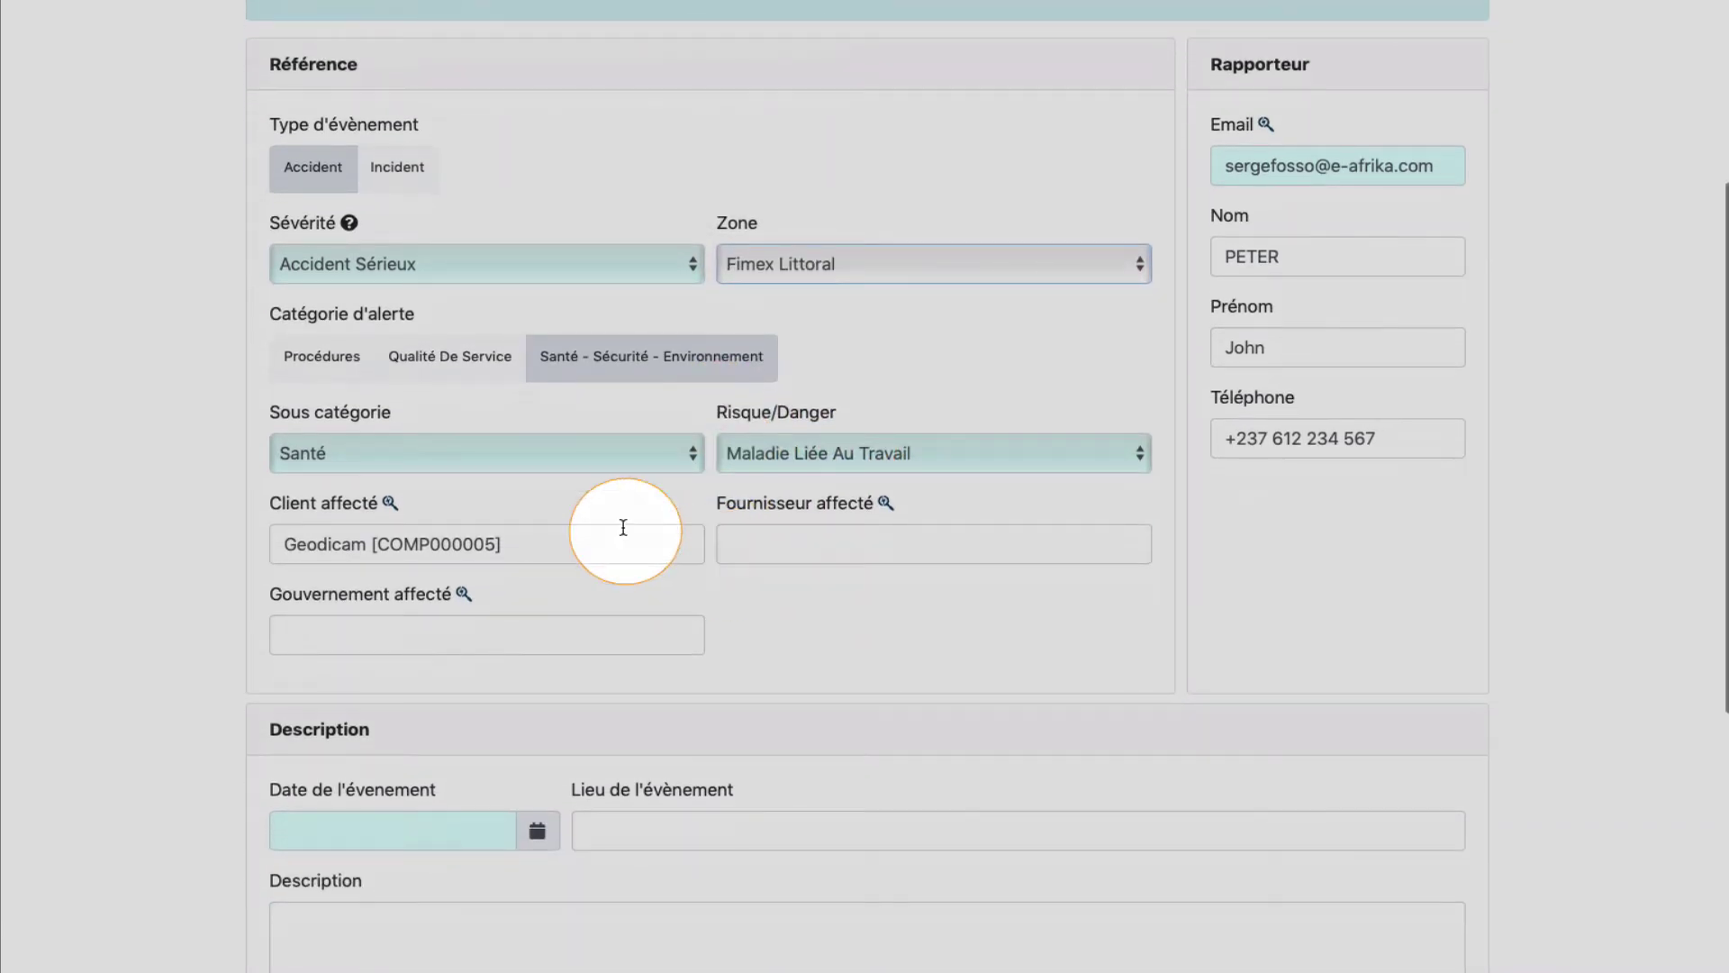
left_click(352, 233)
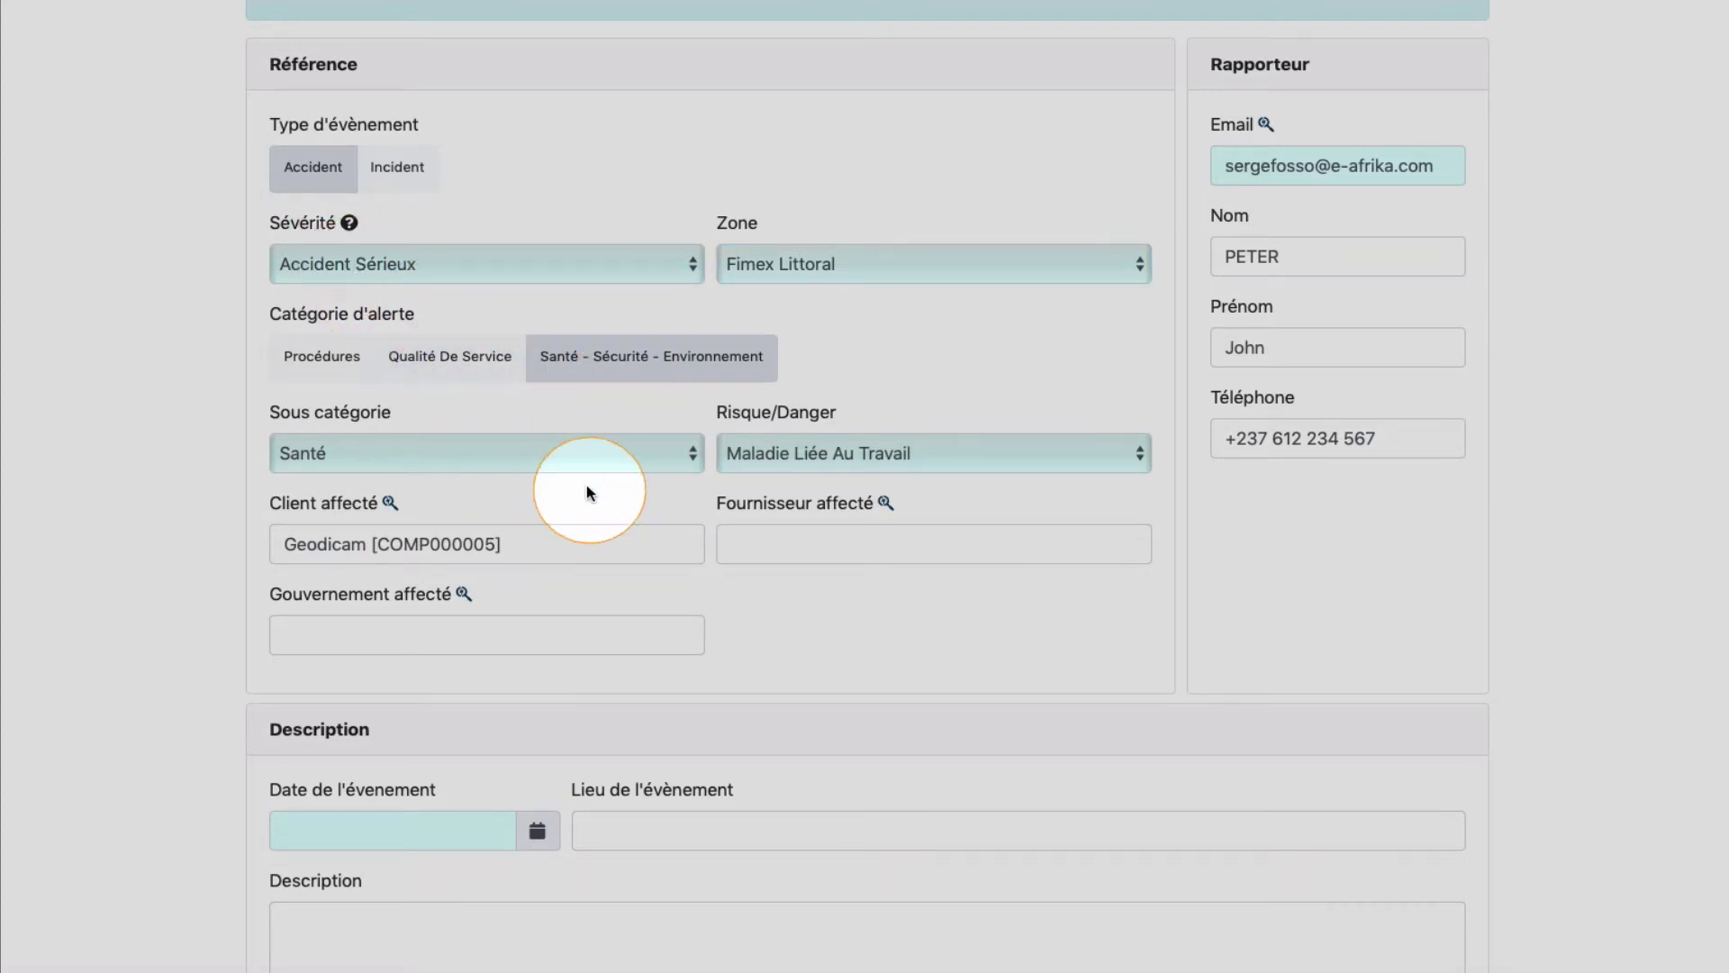
scroll(678, 702, "down", 2)
left_click(543, 655)
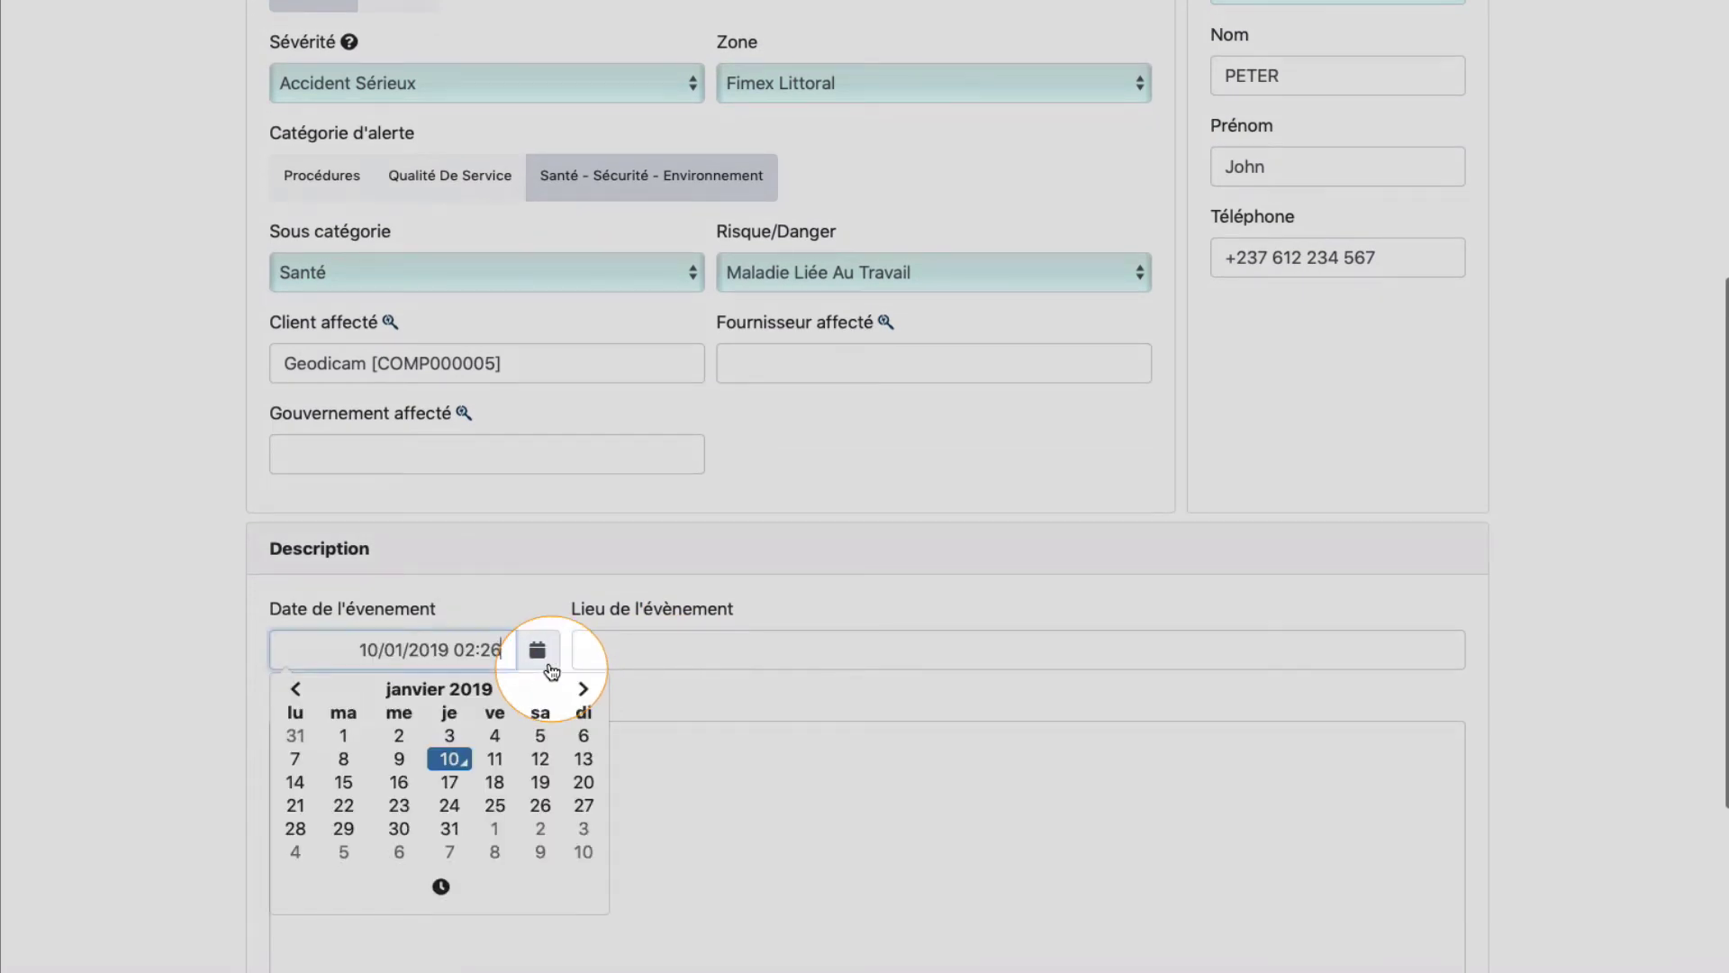
left_click(764, 791)
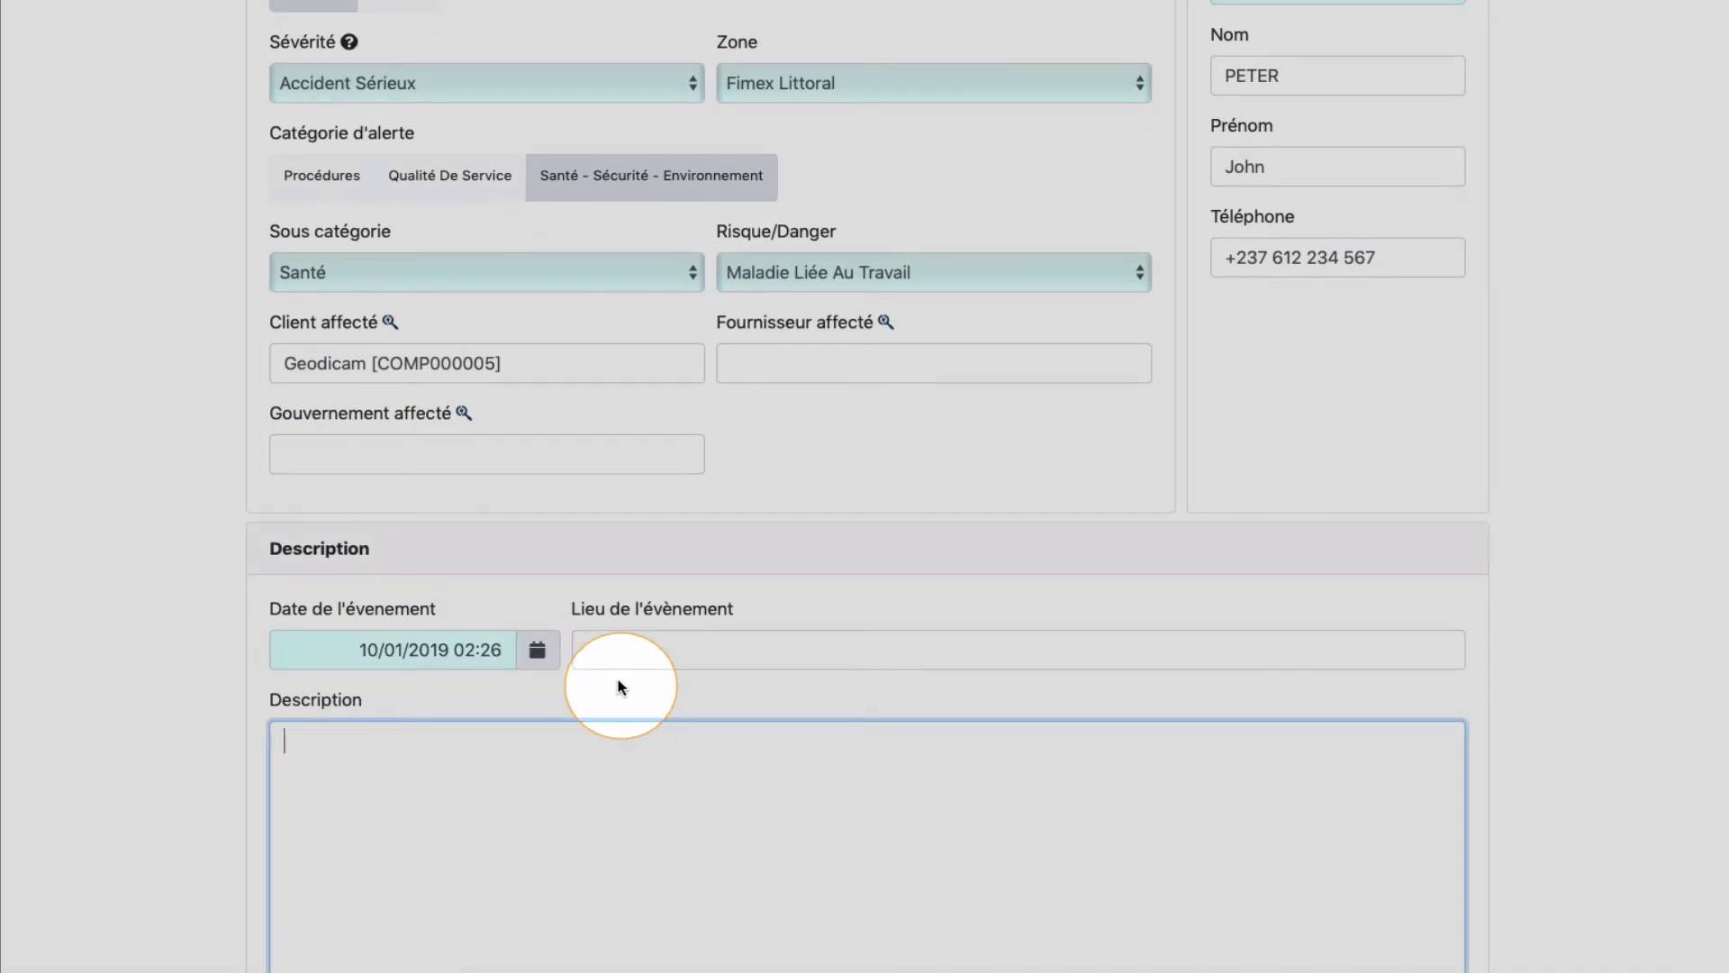
scroll(617, 780, "down", 4)
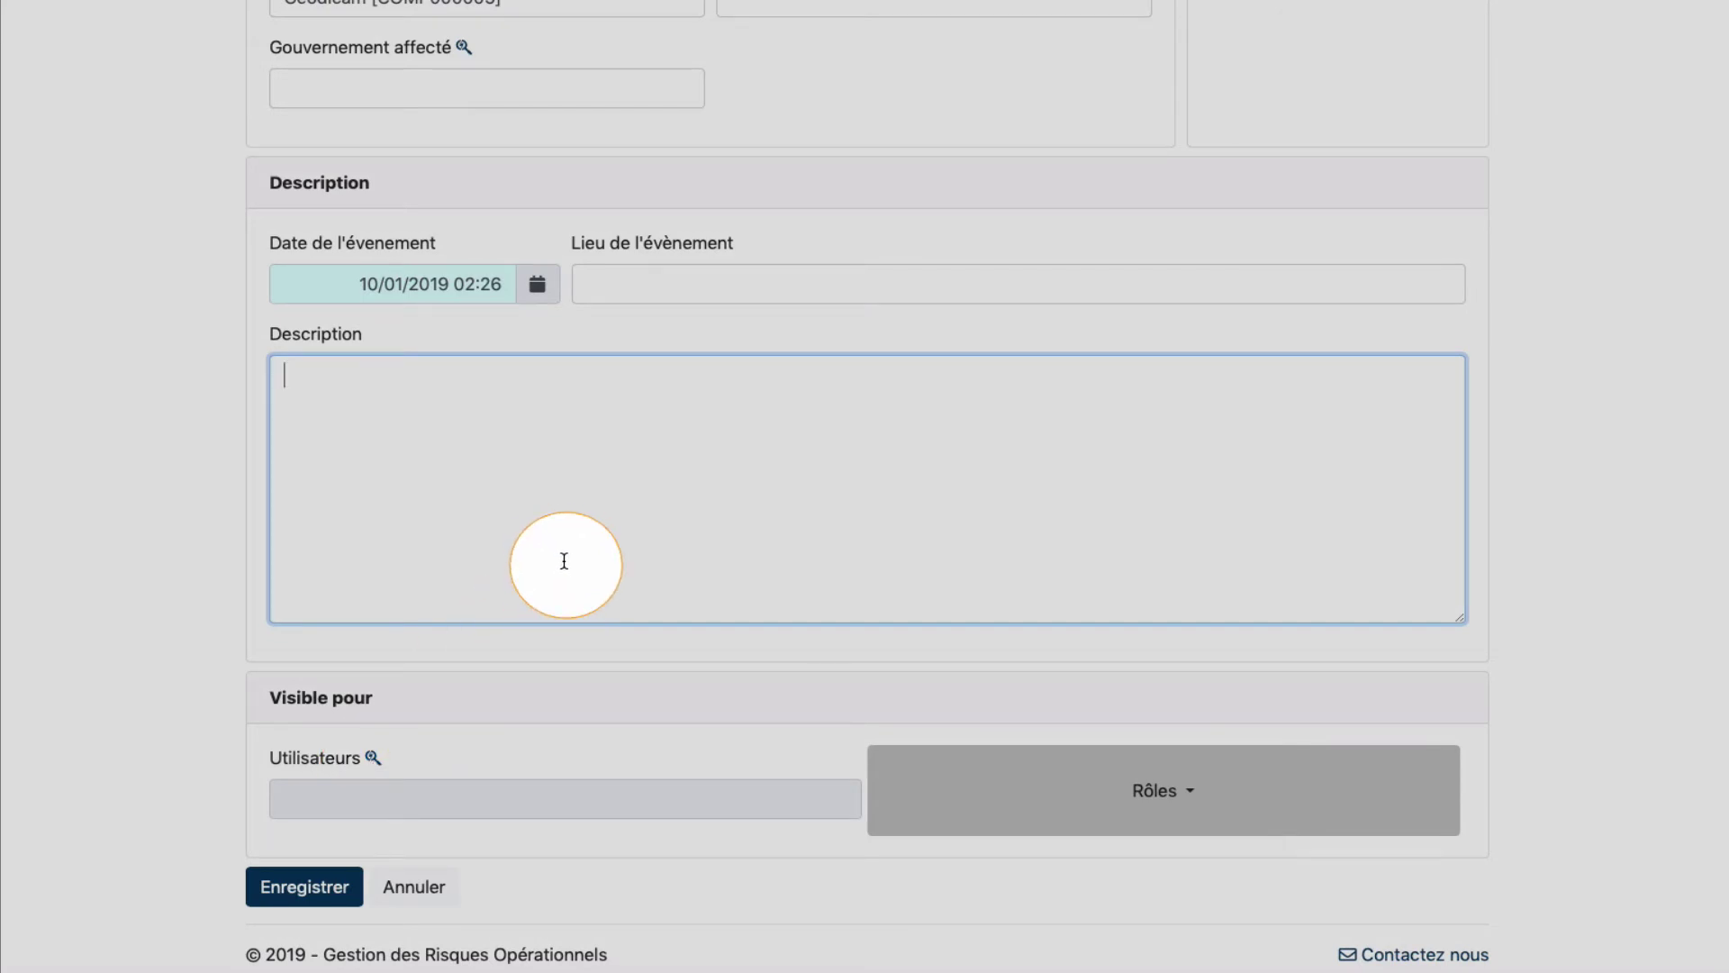
scroll(564, 558, "up", 10)
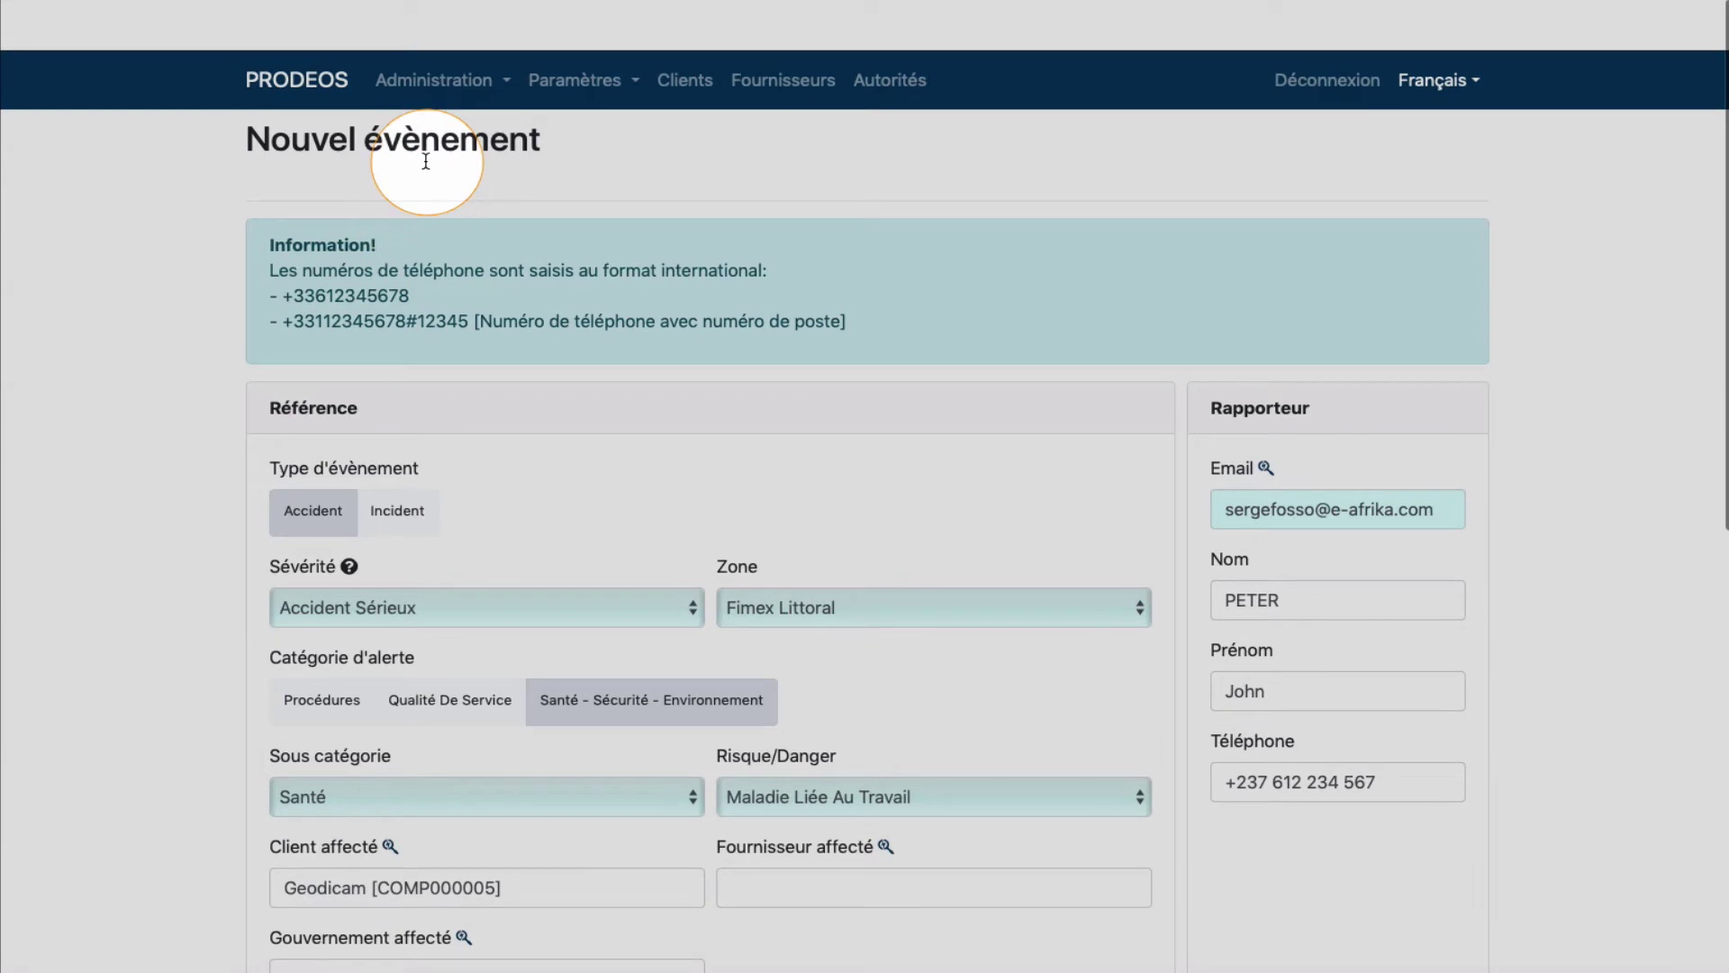
- Leave the event form for the Rapports section and generate the general Reporting report for 2018
left_click(321, 100)
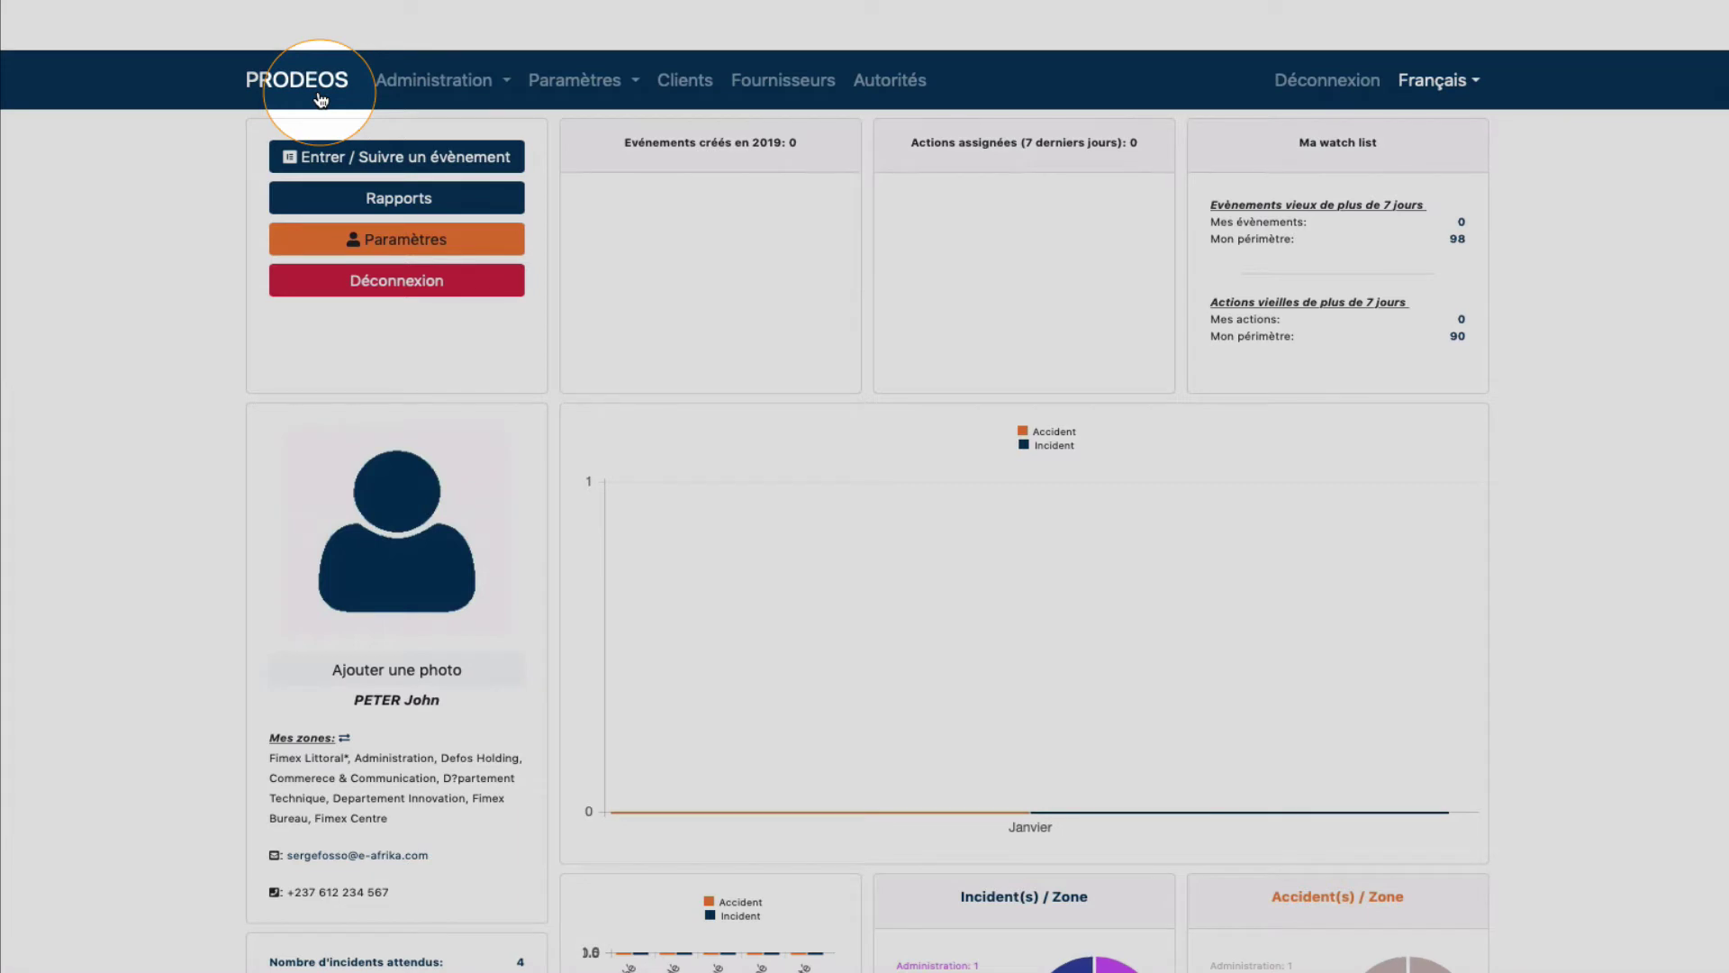
left_click(399, 213)
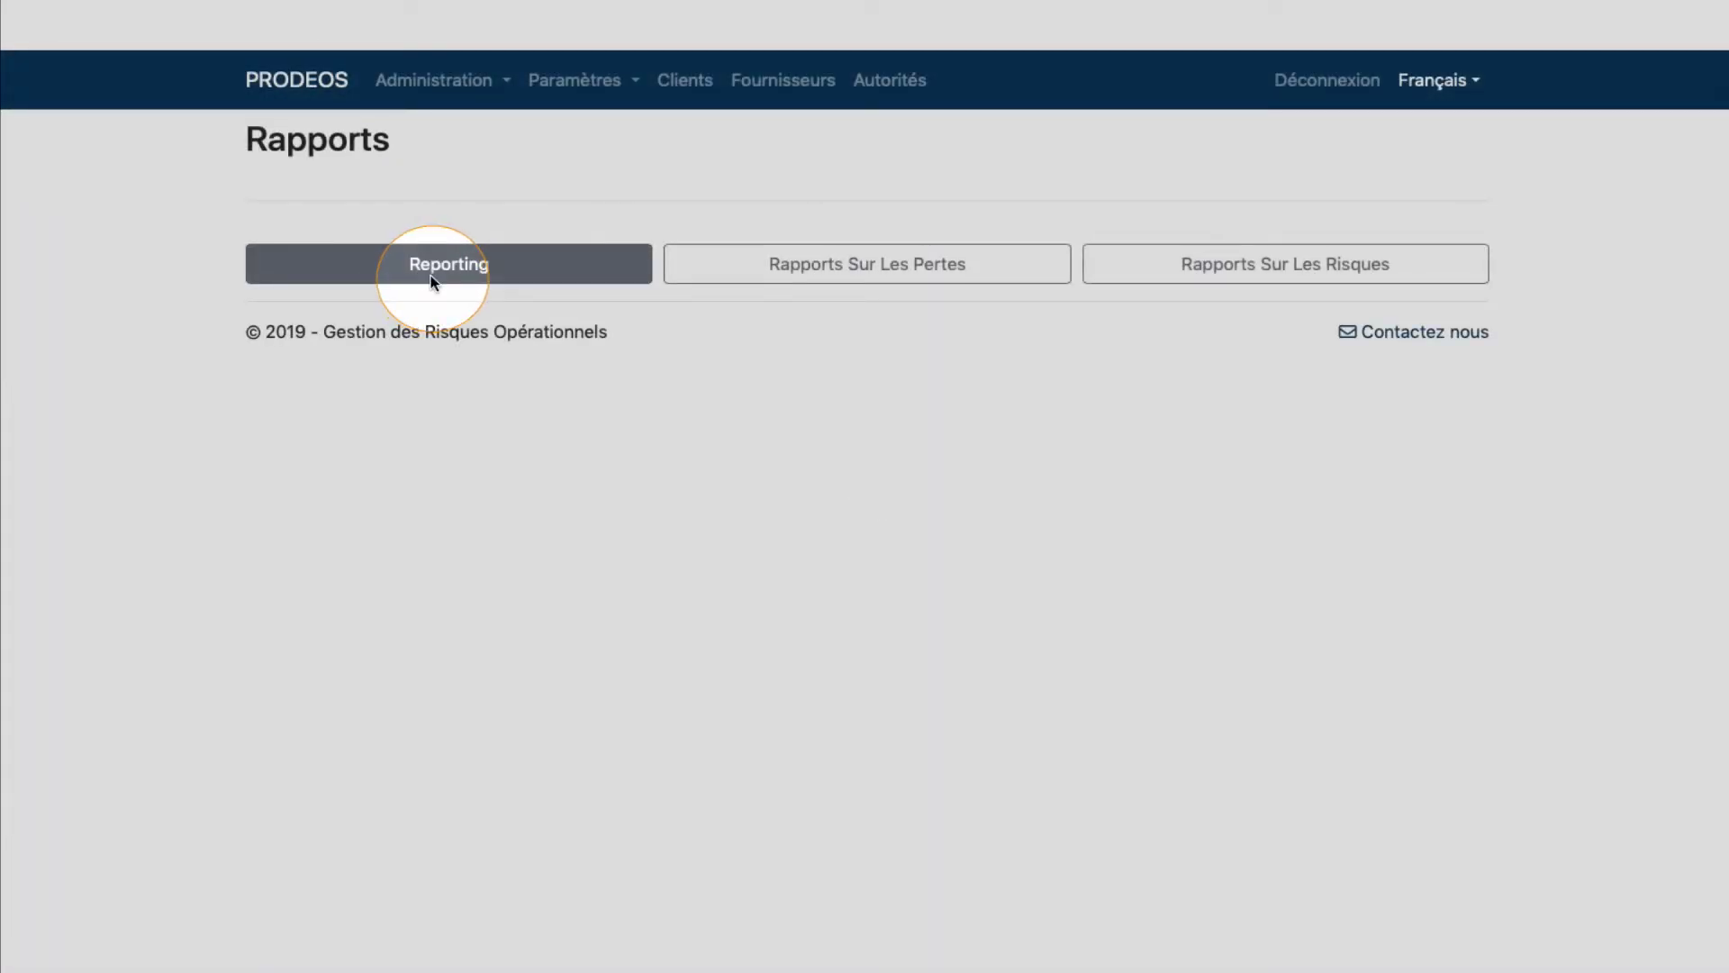
left_click(426, 277)
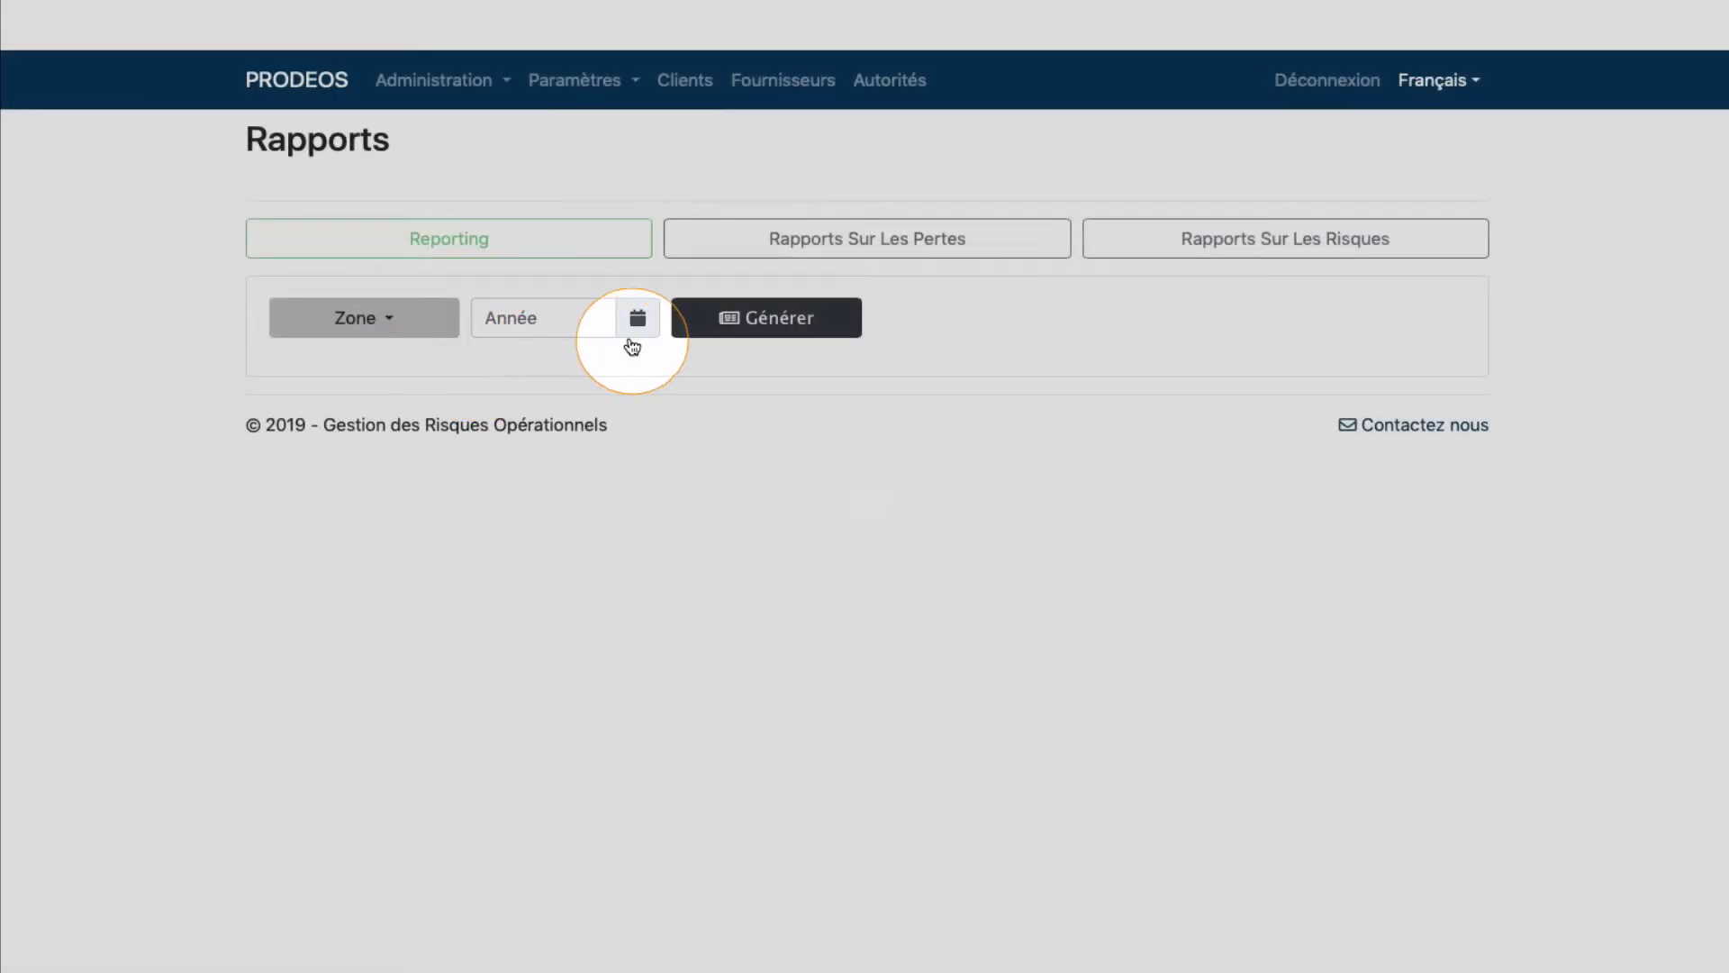
left_click(637, 319)
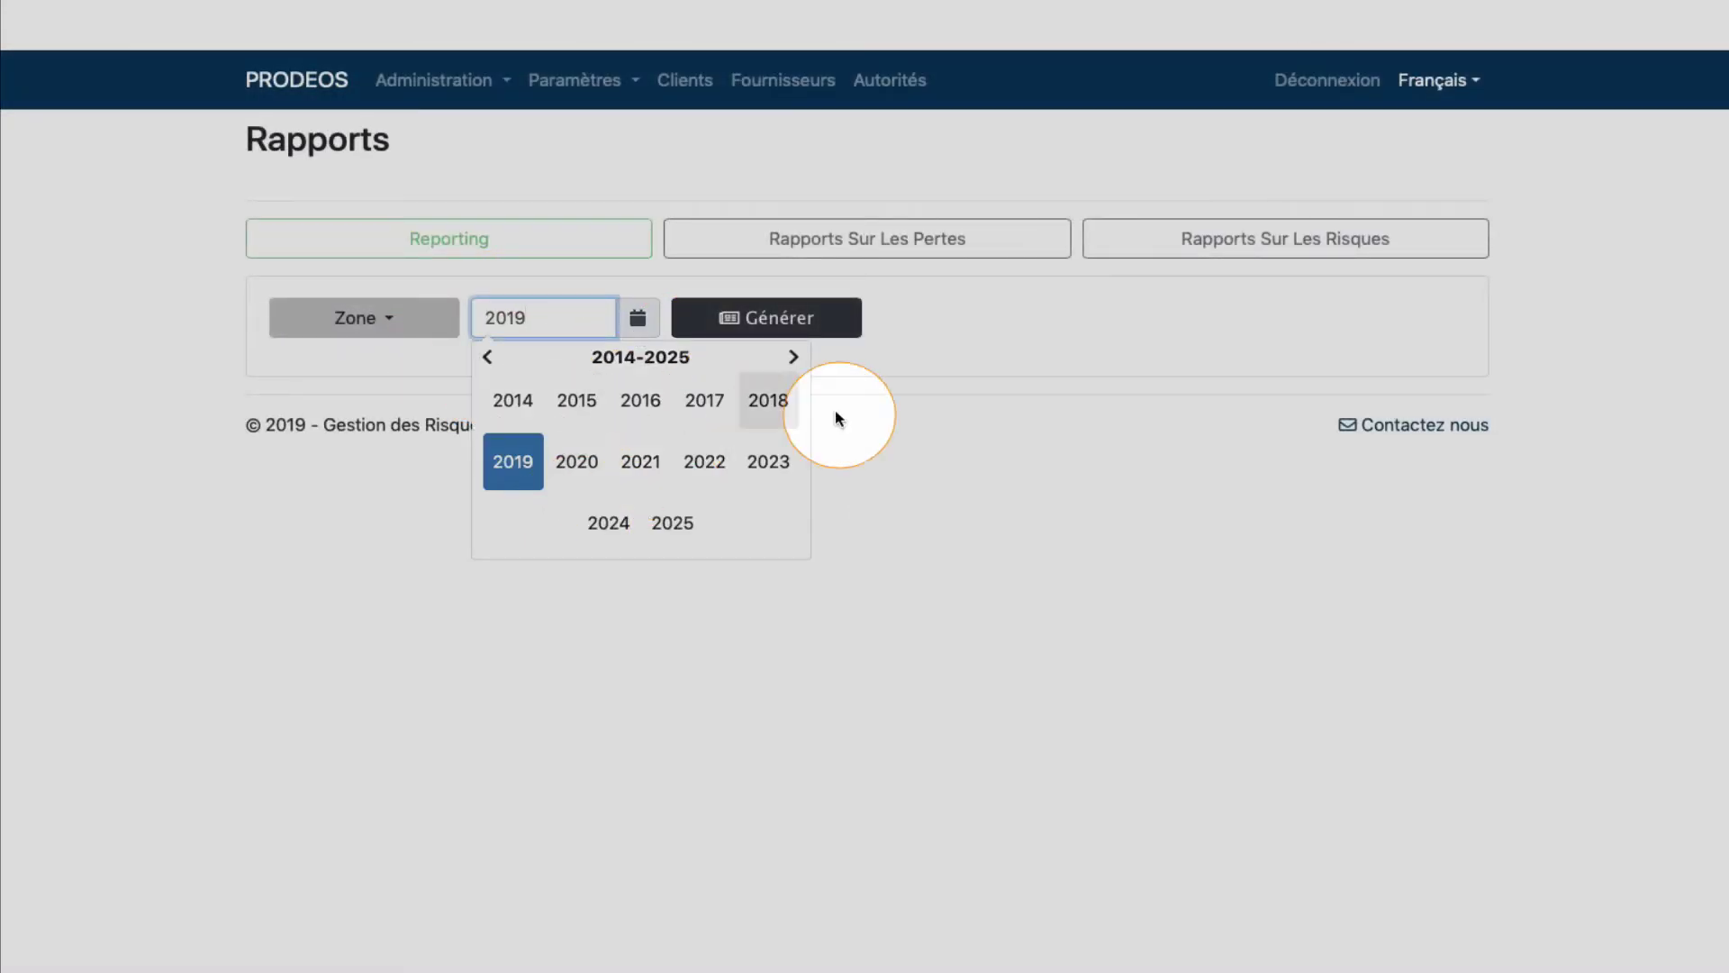
left_click(762, 420)
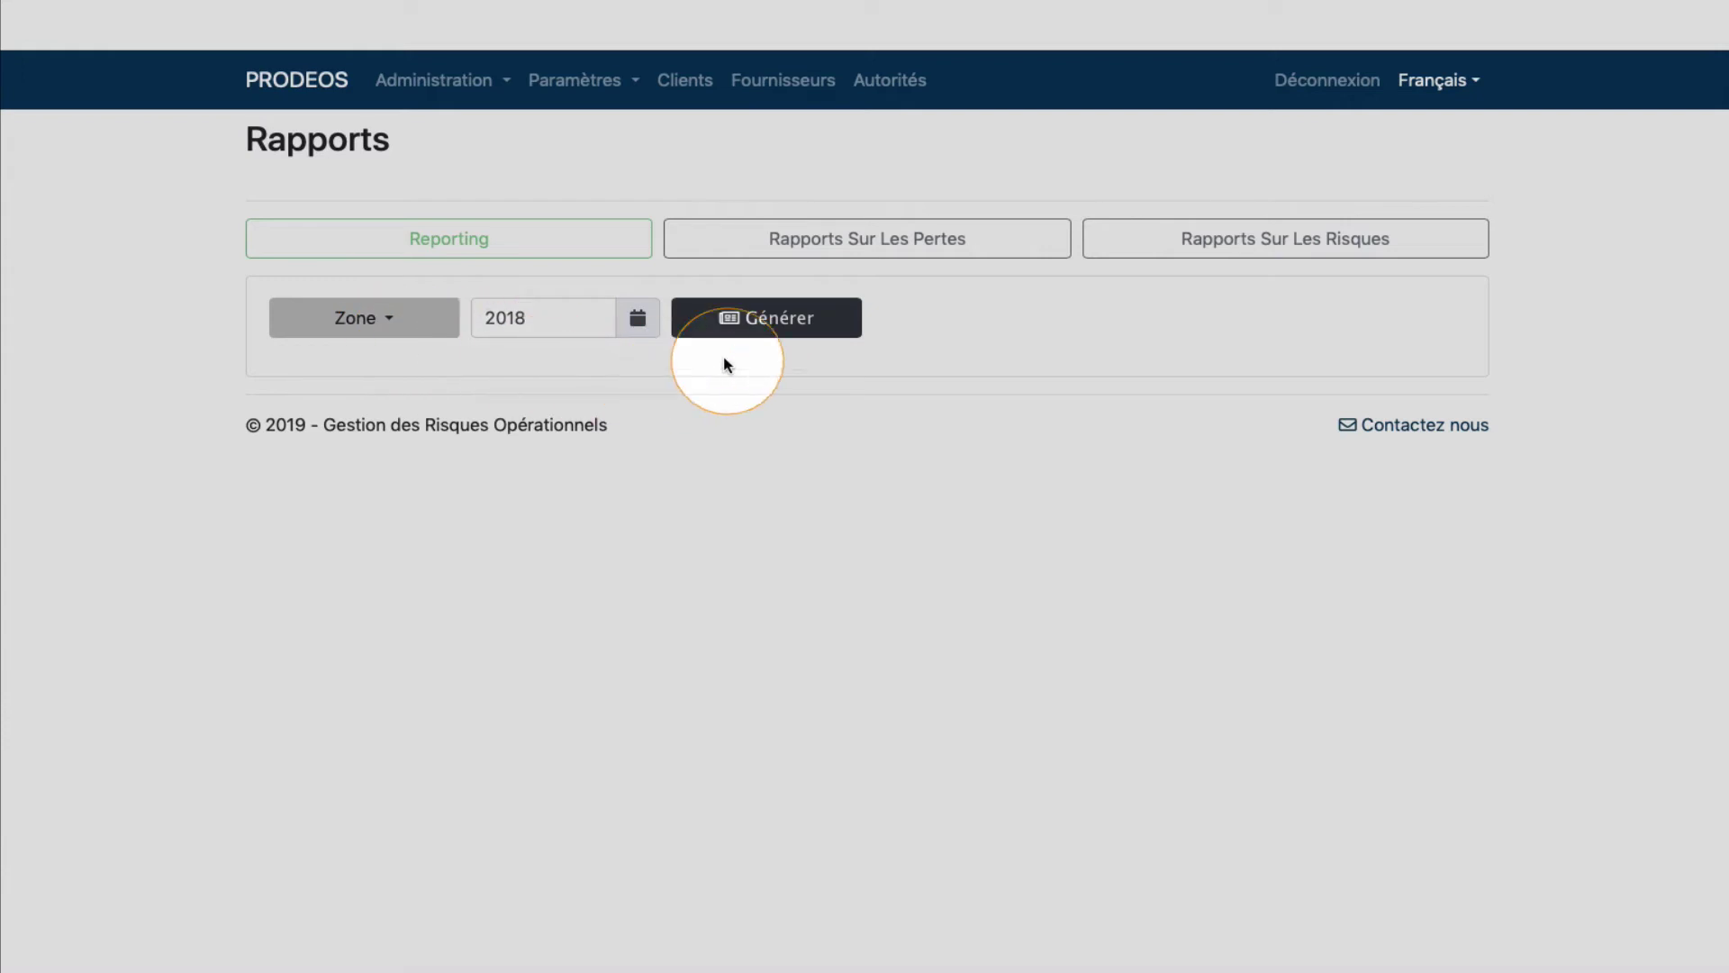
left_click(793, 339)
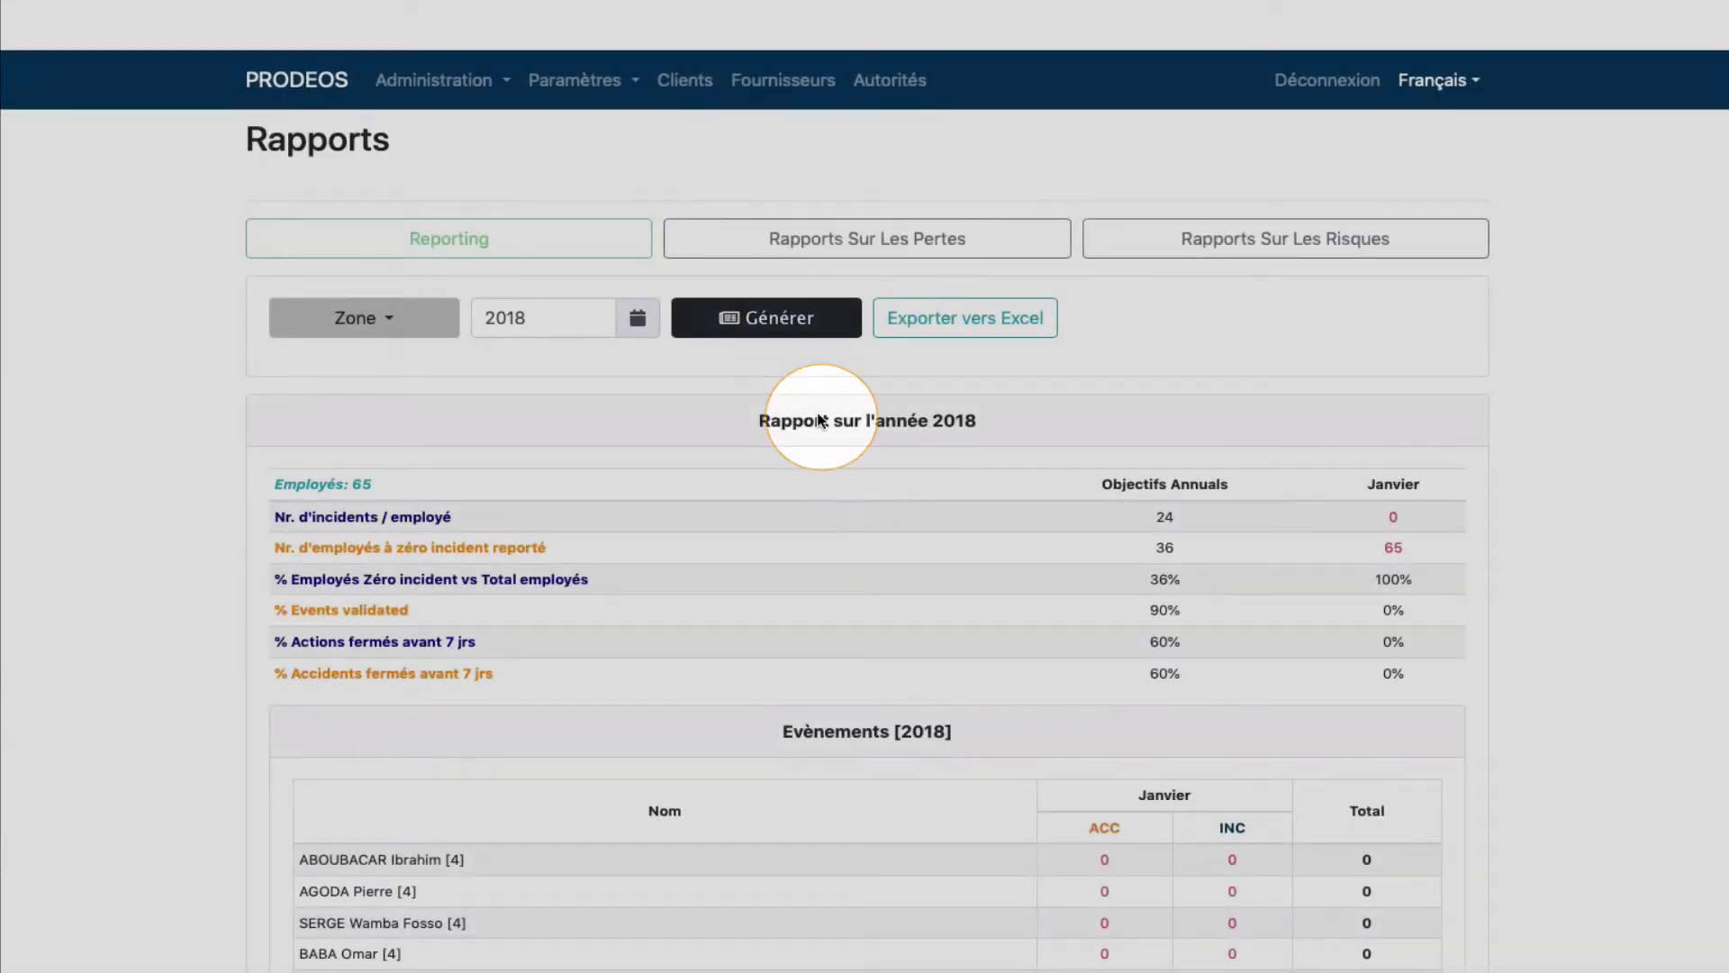
- Generate the loss report (Rapports Sur Les Pertes) for the year 2018
left_click(895, 260)
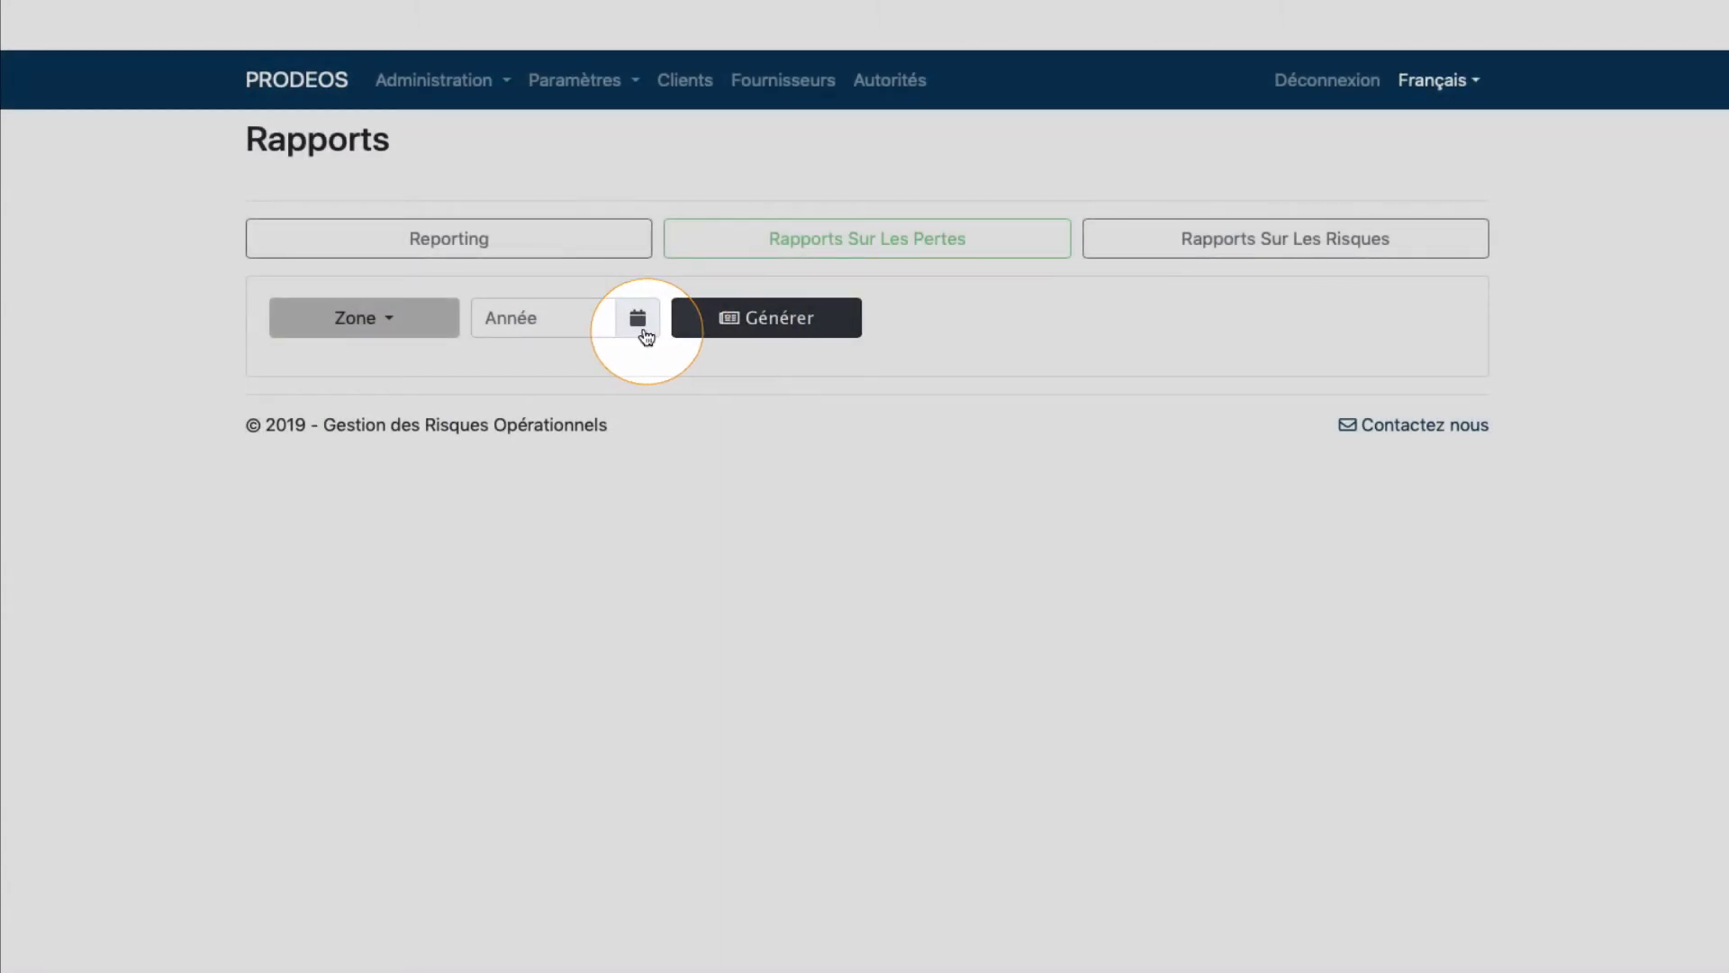
left_click(638, 318)
left_click(768, 397)
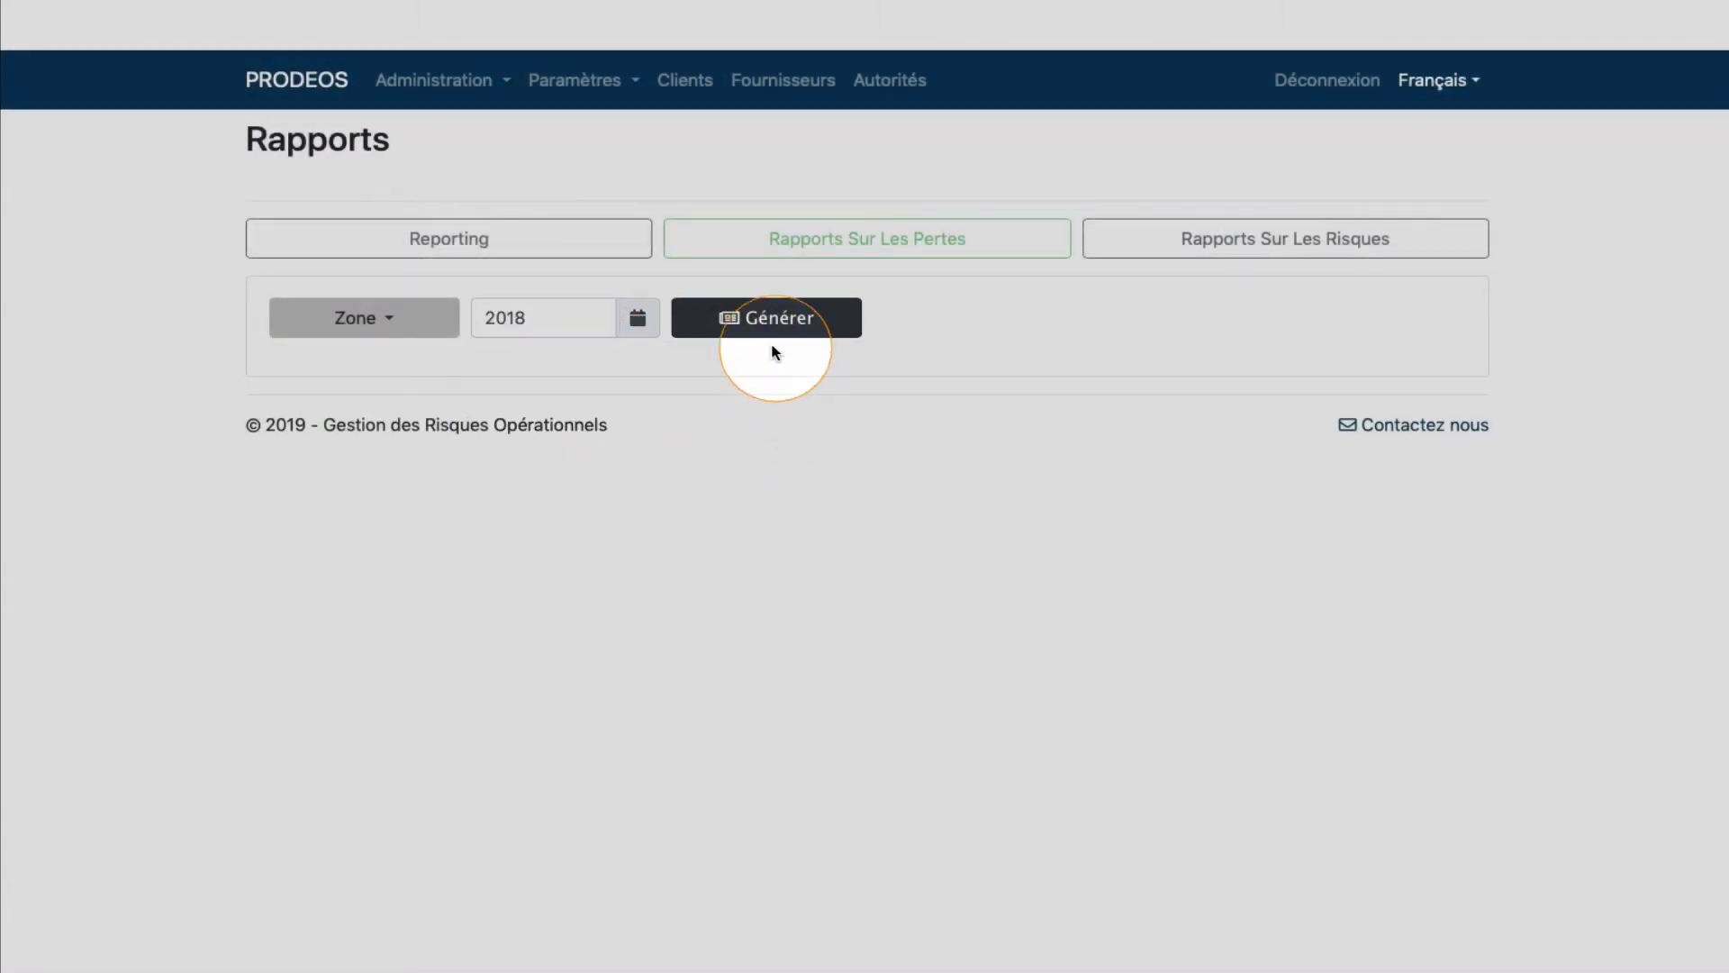
left_click(775, 346)
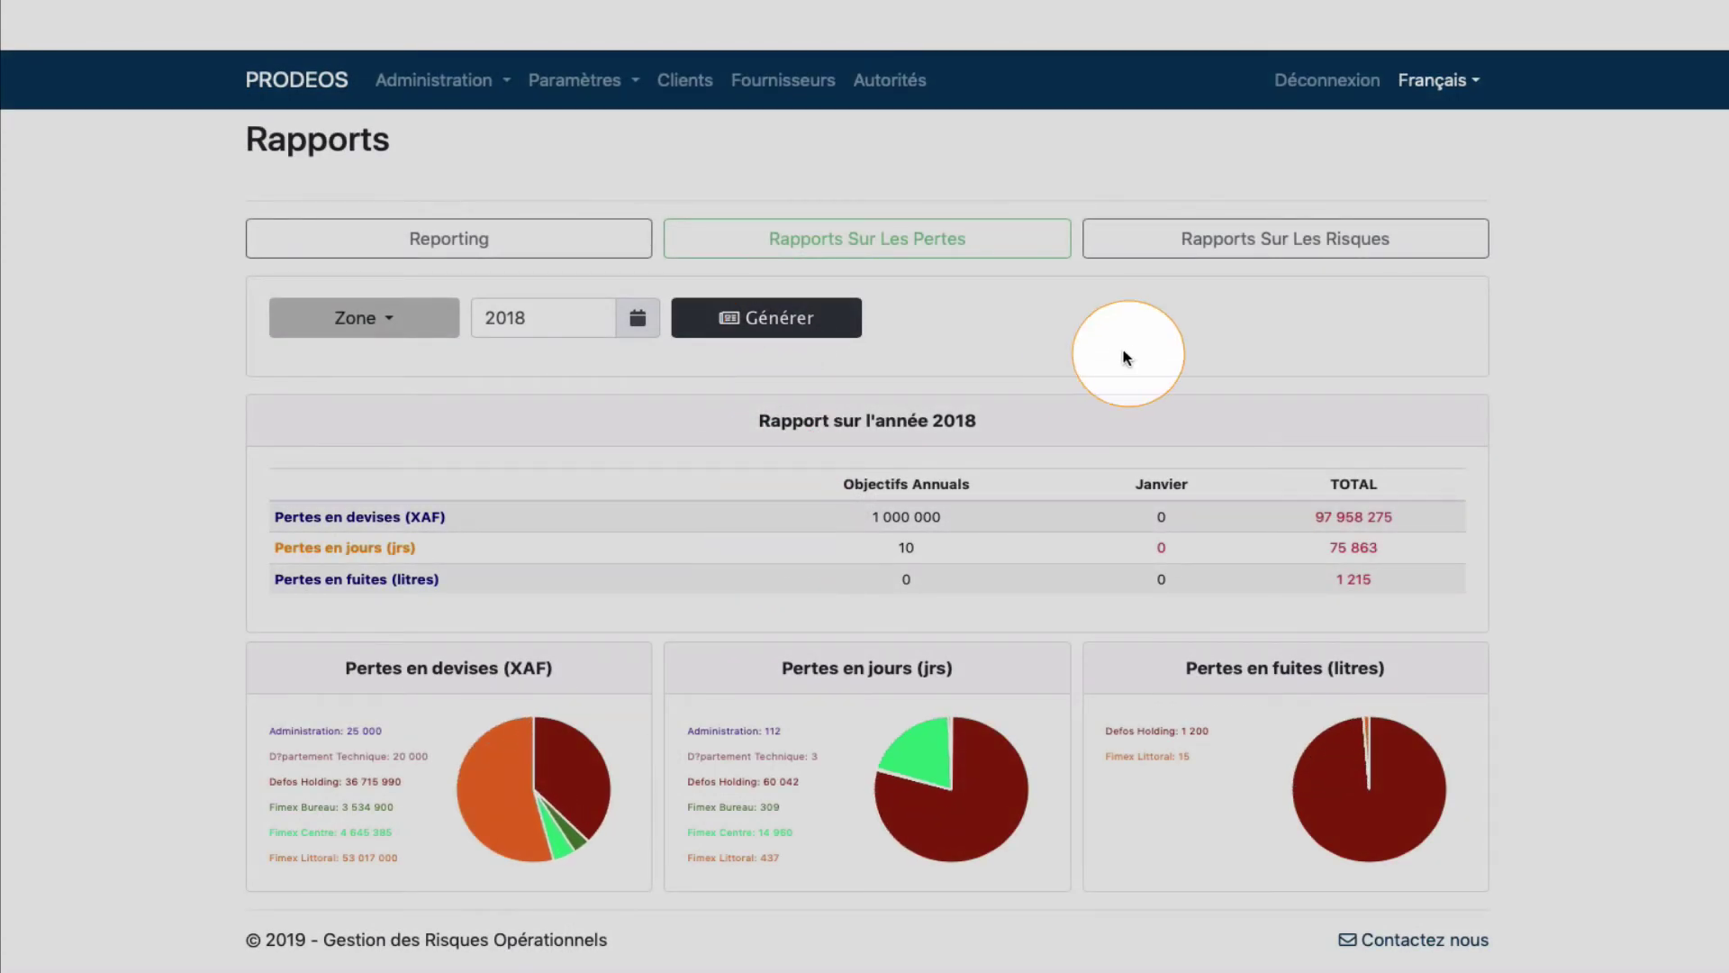
- Generate the risk report (Rapports Sur Les Risques) for 2018 and review its risk pyramid, Risque/Danger and WHYs sections
left_click(1221, 254)
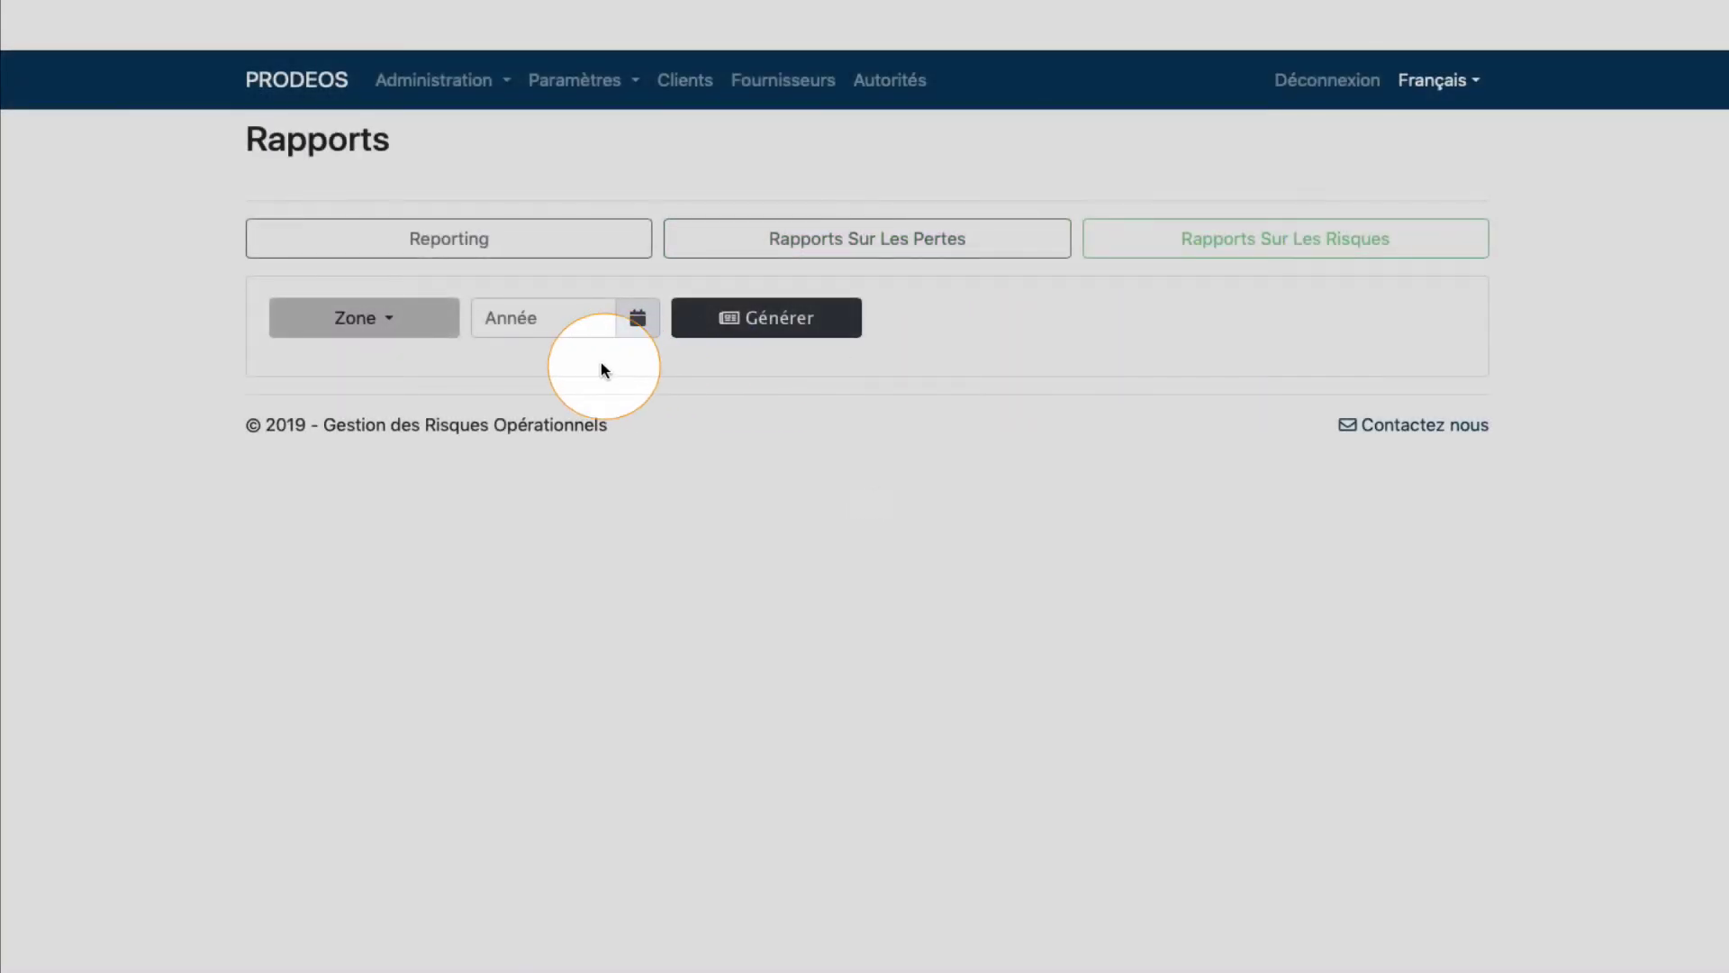
left_click(638, 321)
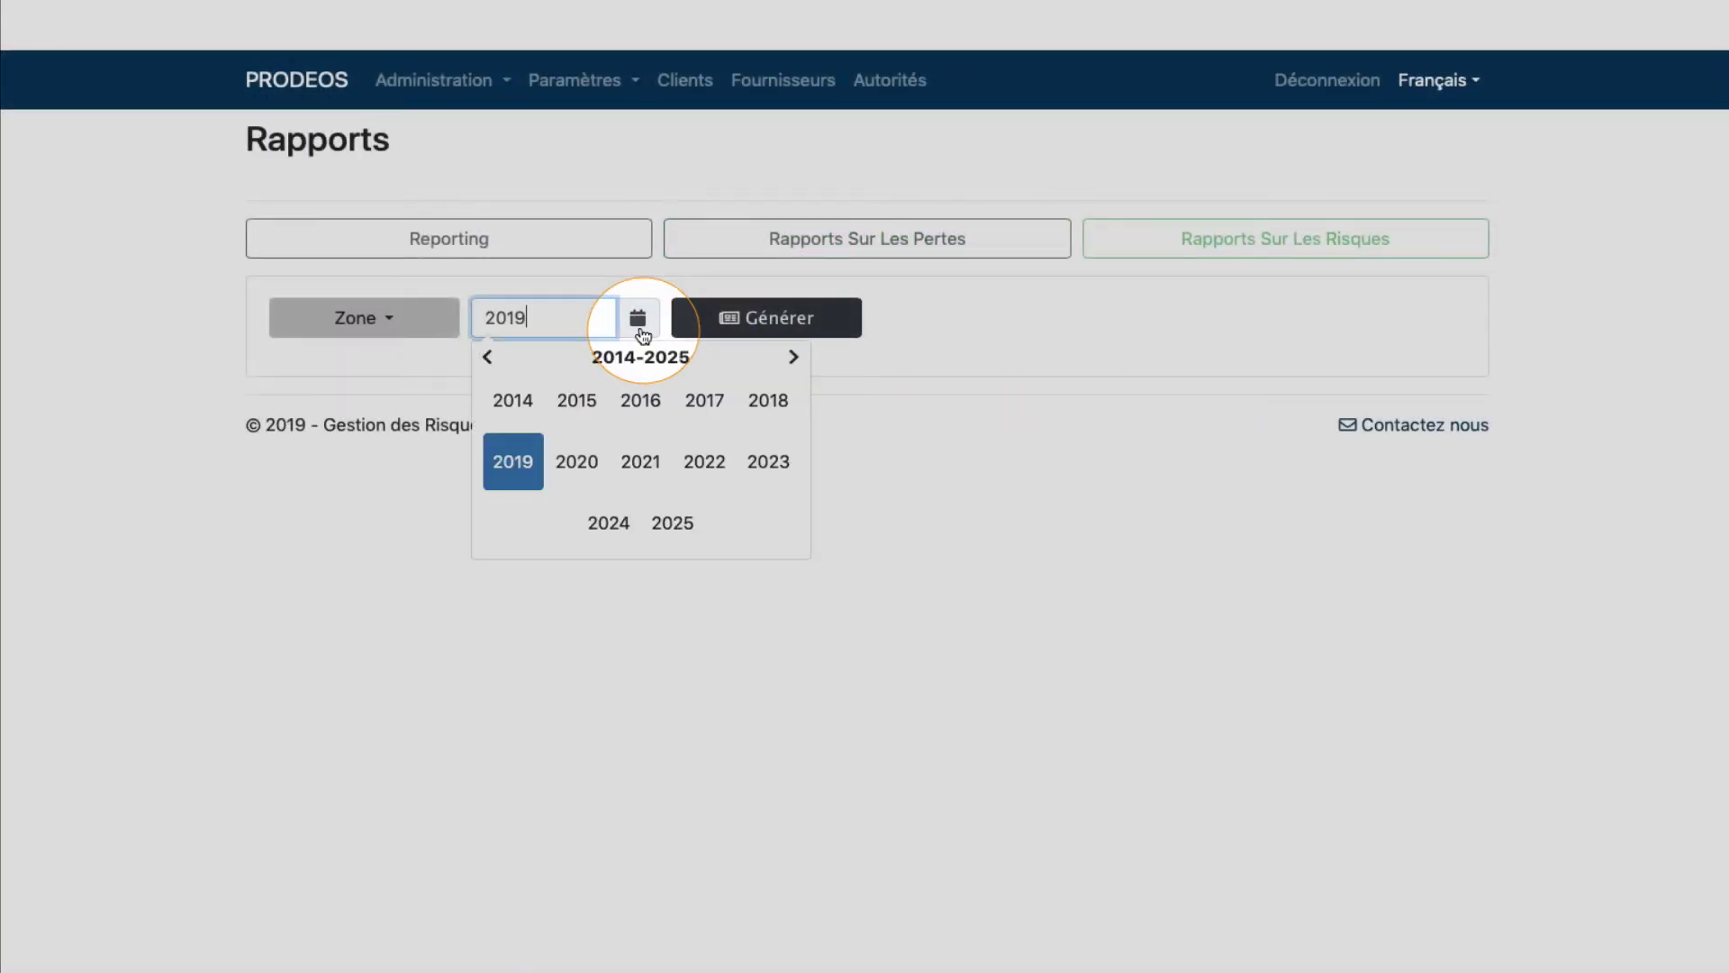
left_click(770, 406)
left_click(799, 324)
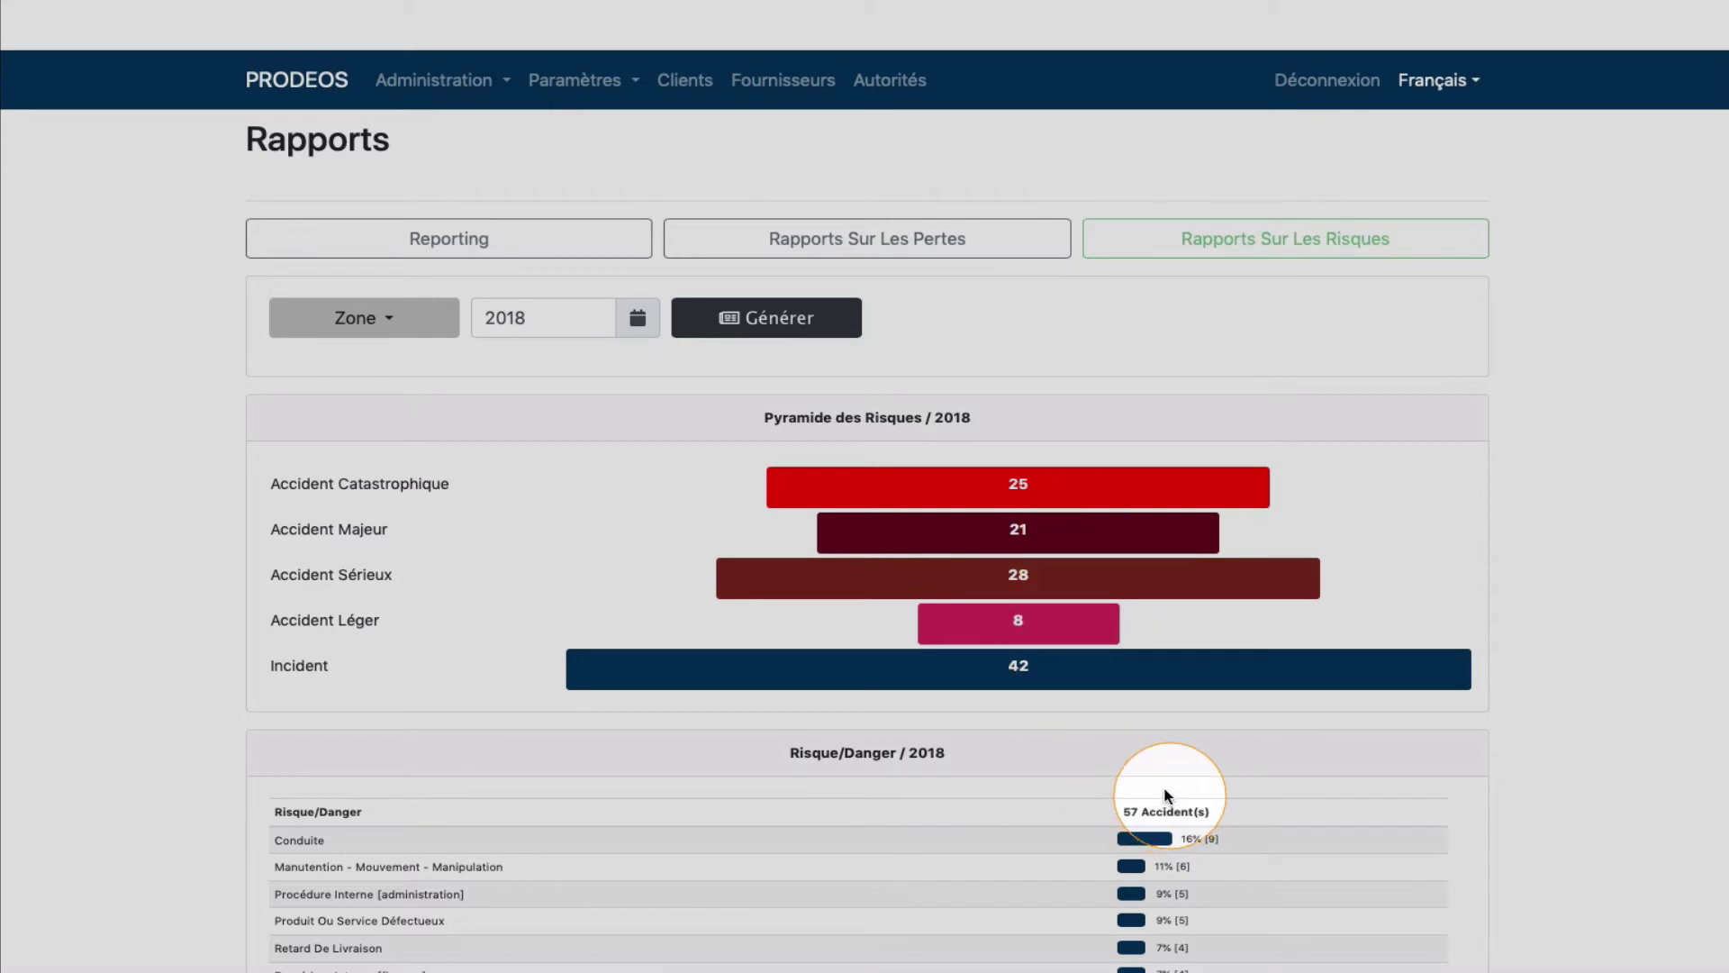
scroll(1164, 693, "down", 2)
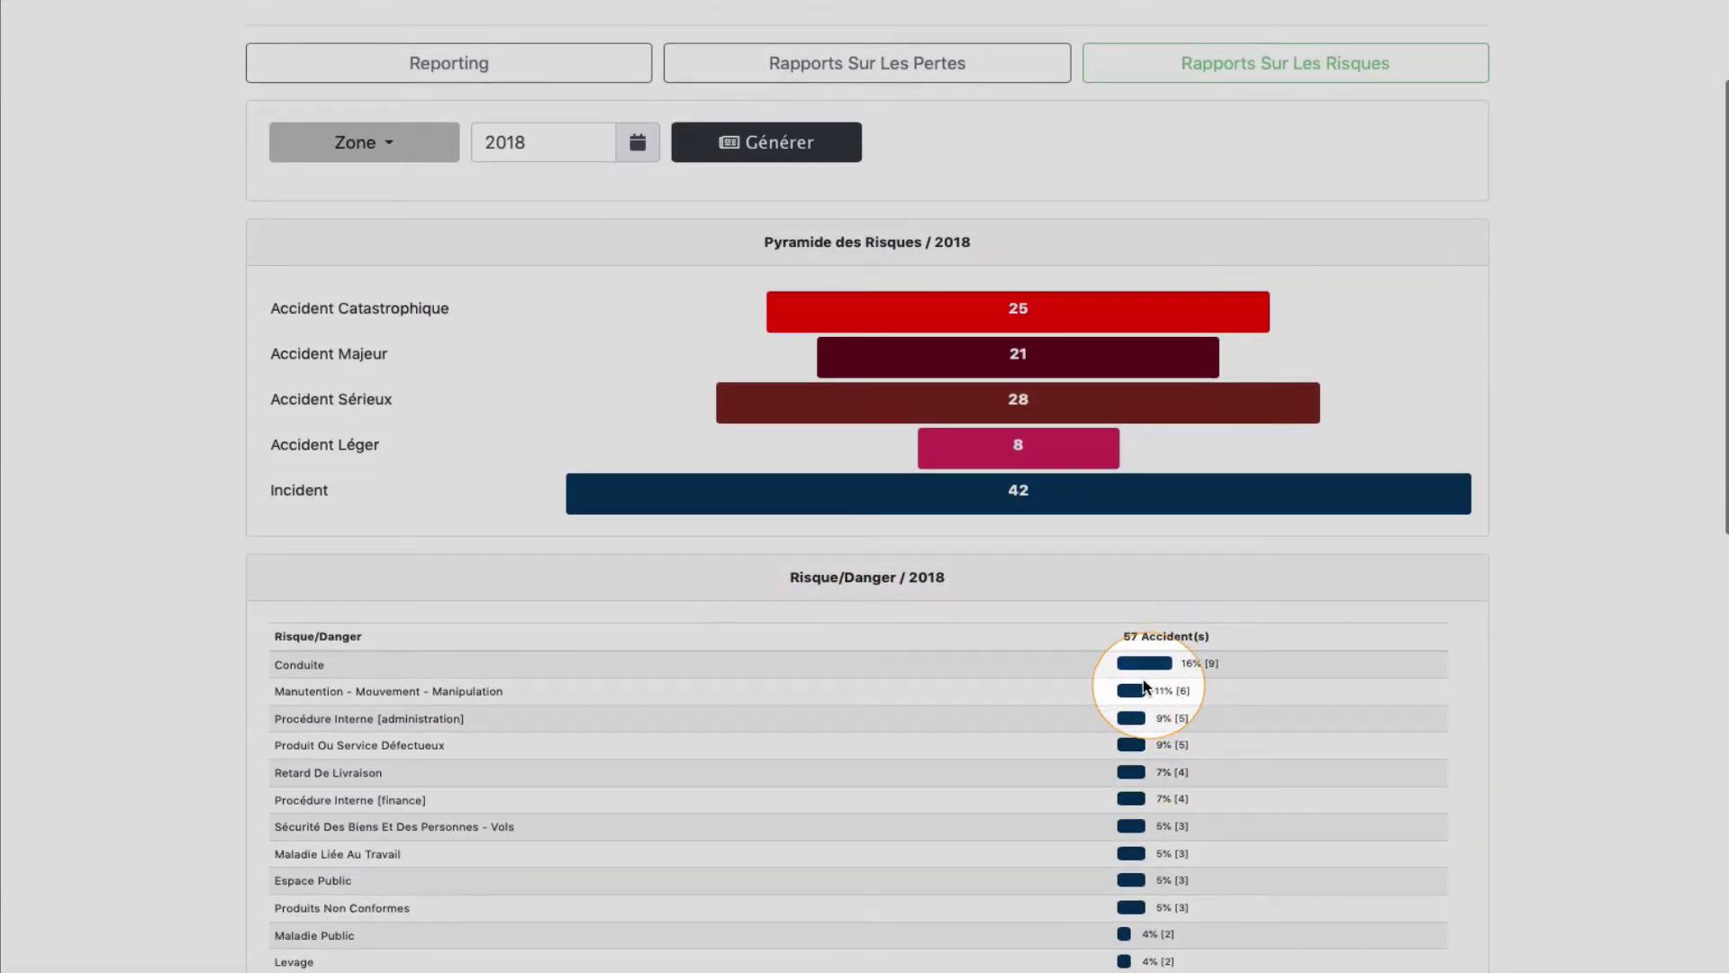
scroll(1189, 747, "down", 7)
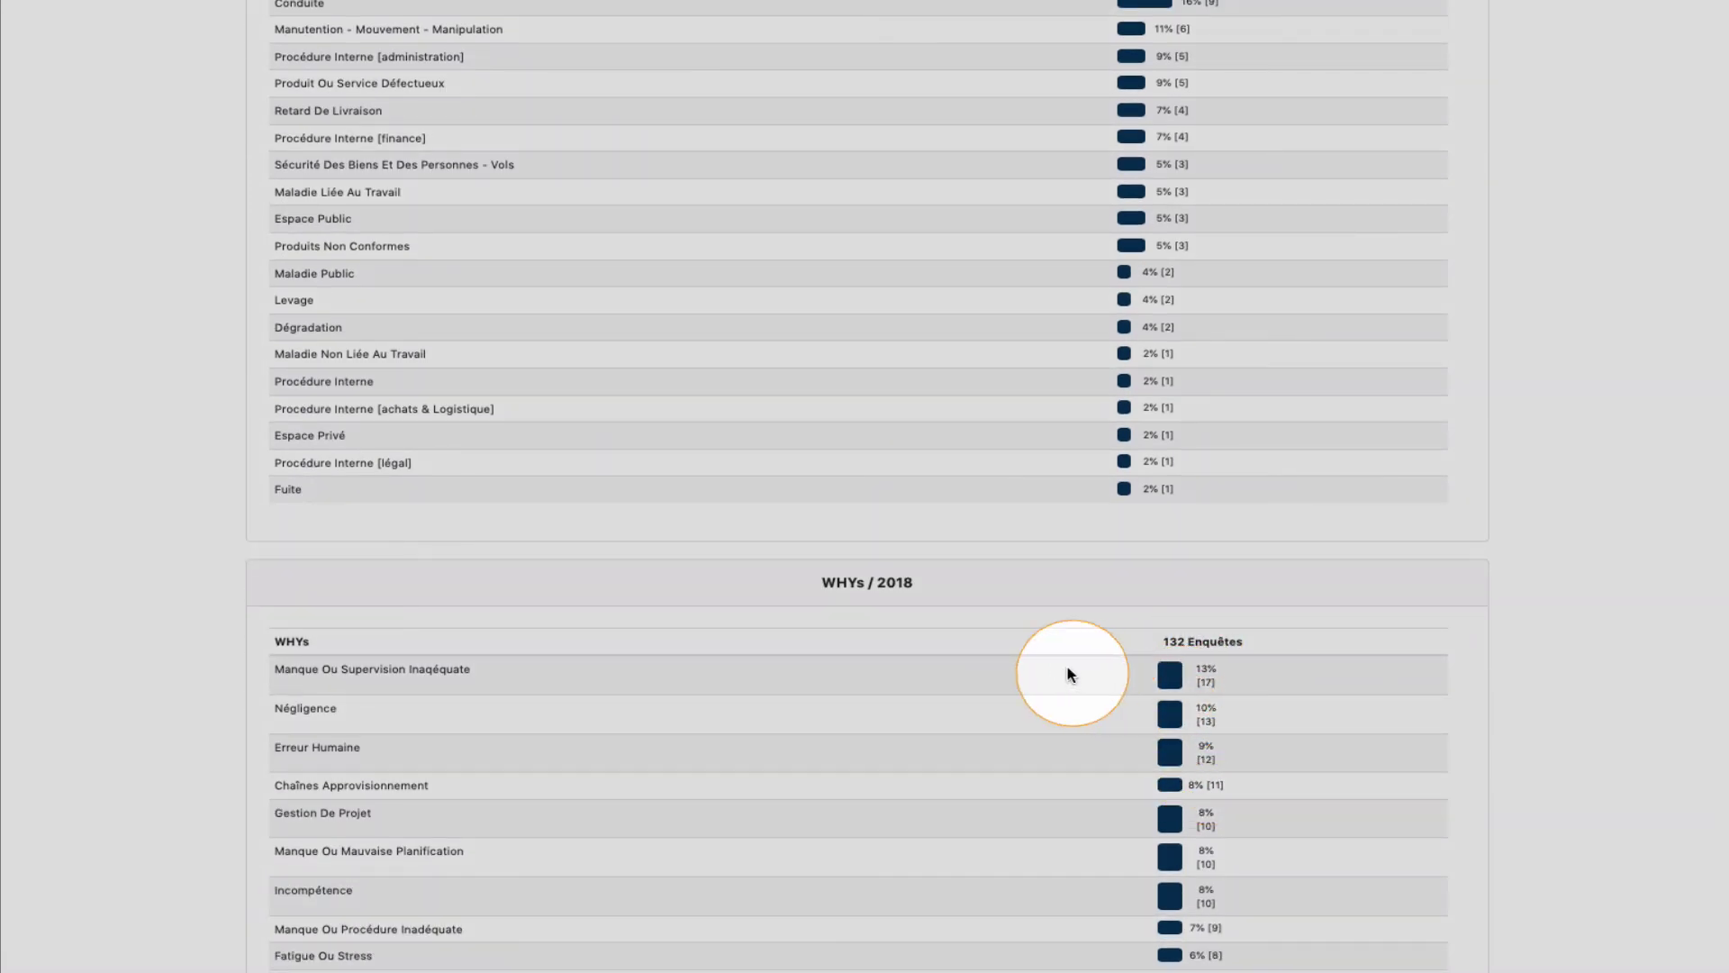
scroll(991, 612, "up", 10)
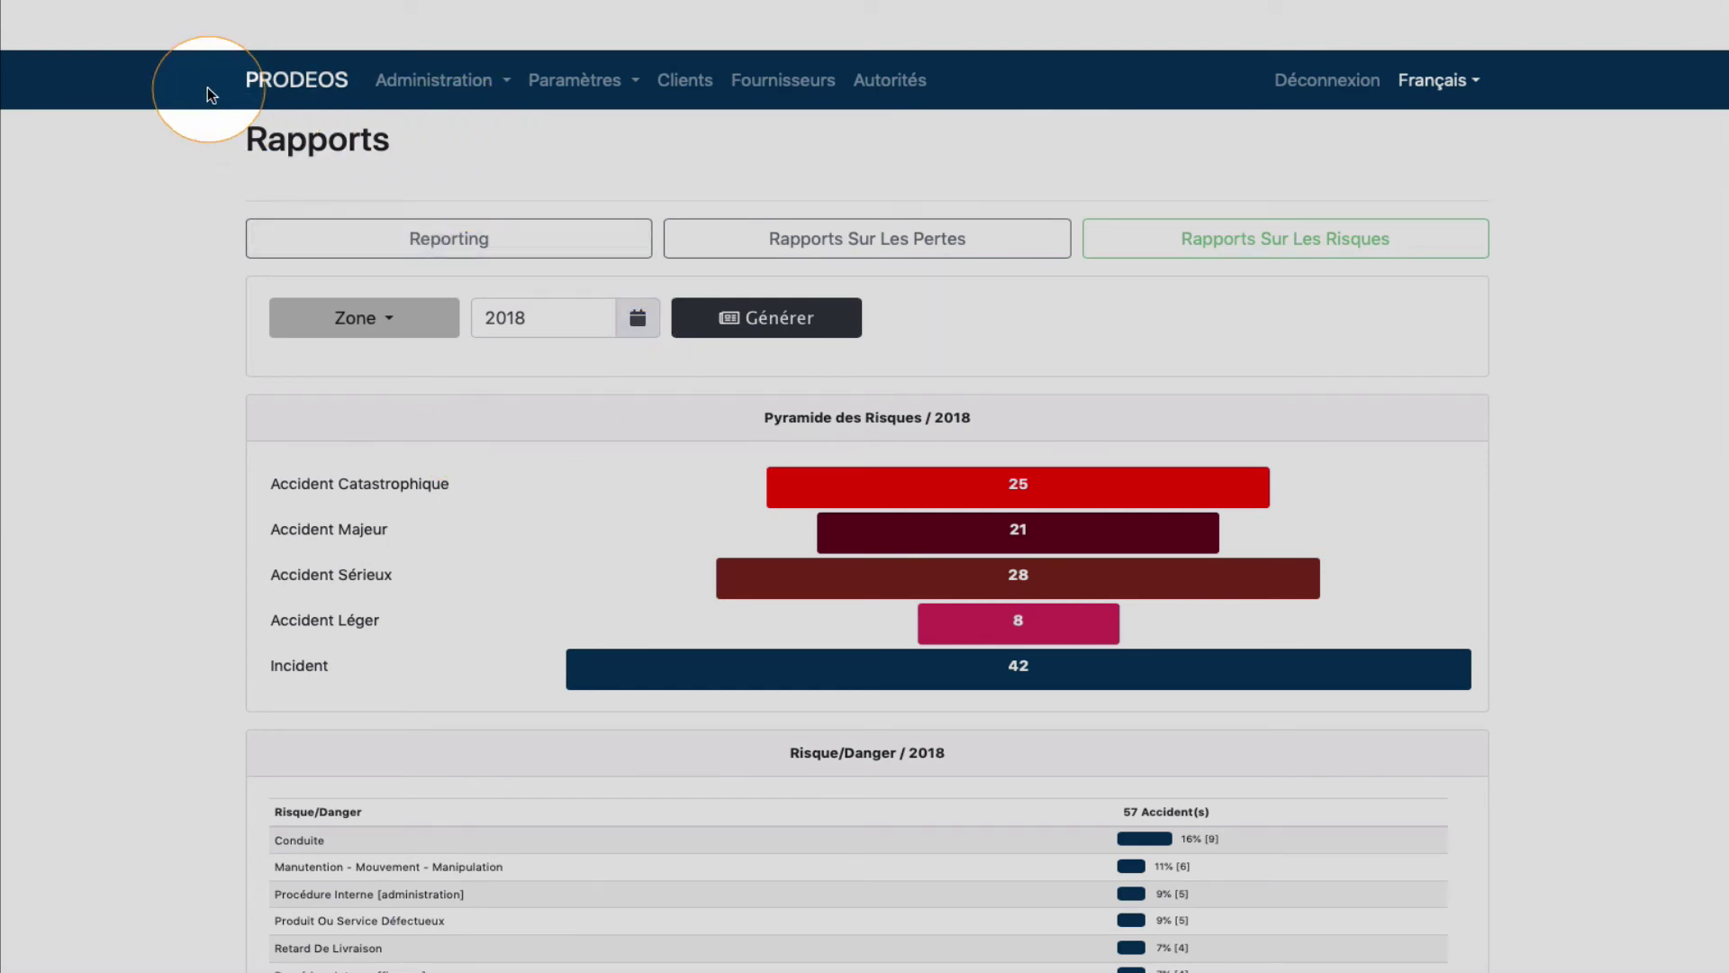
- Open the user administration list and view the first listed user's details
left_click(393, 88)
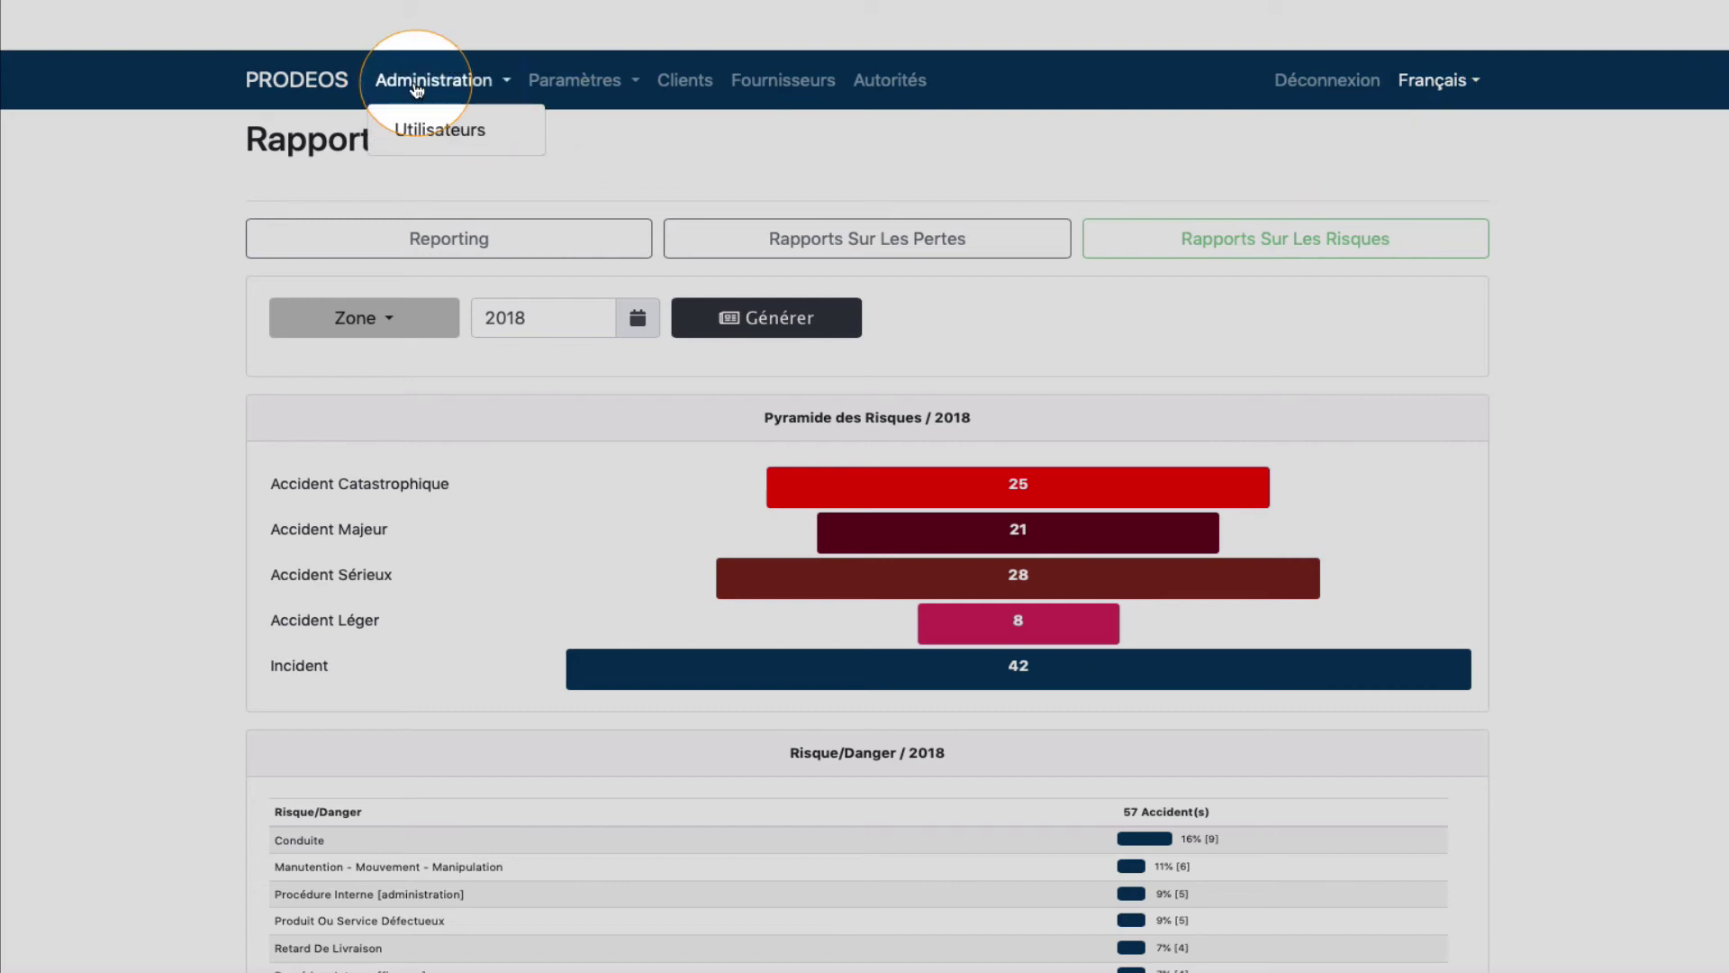
left_click(431, 128)
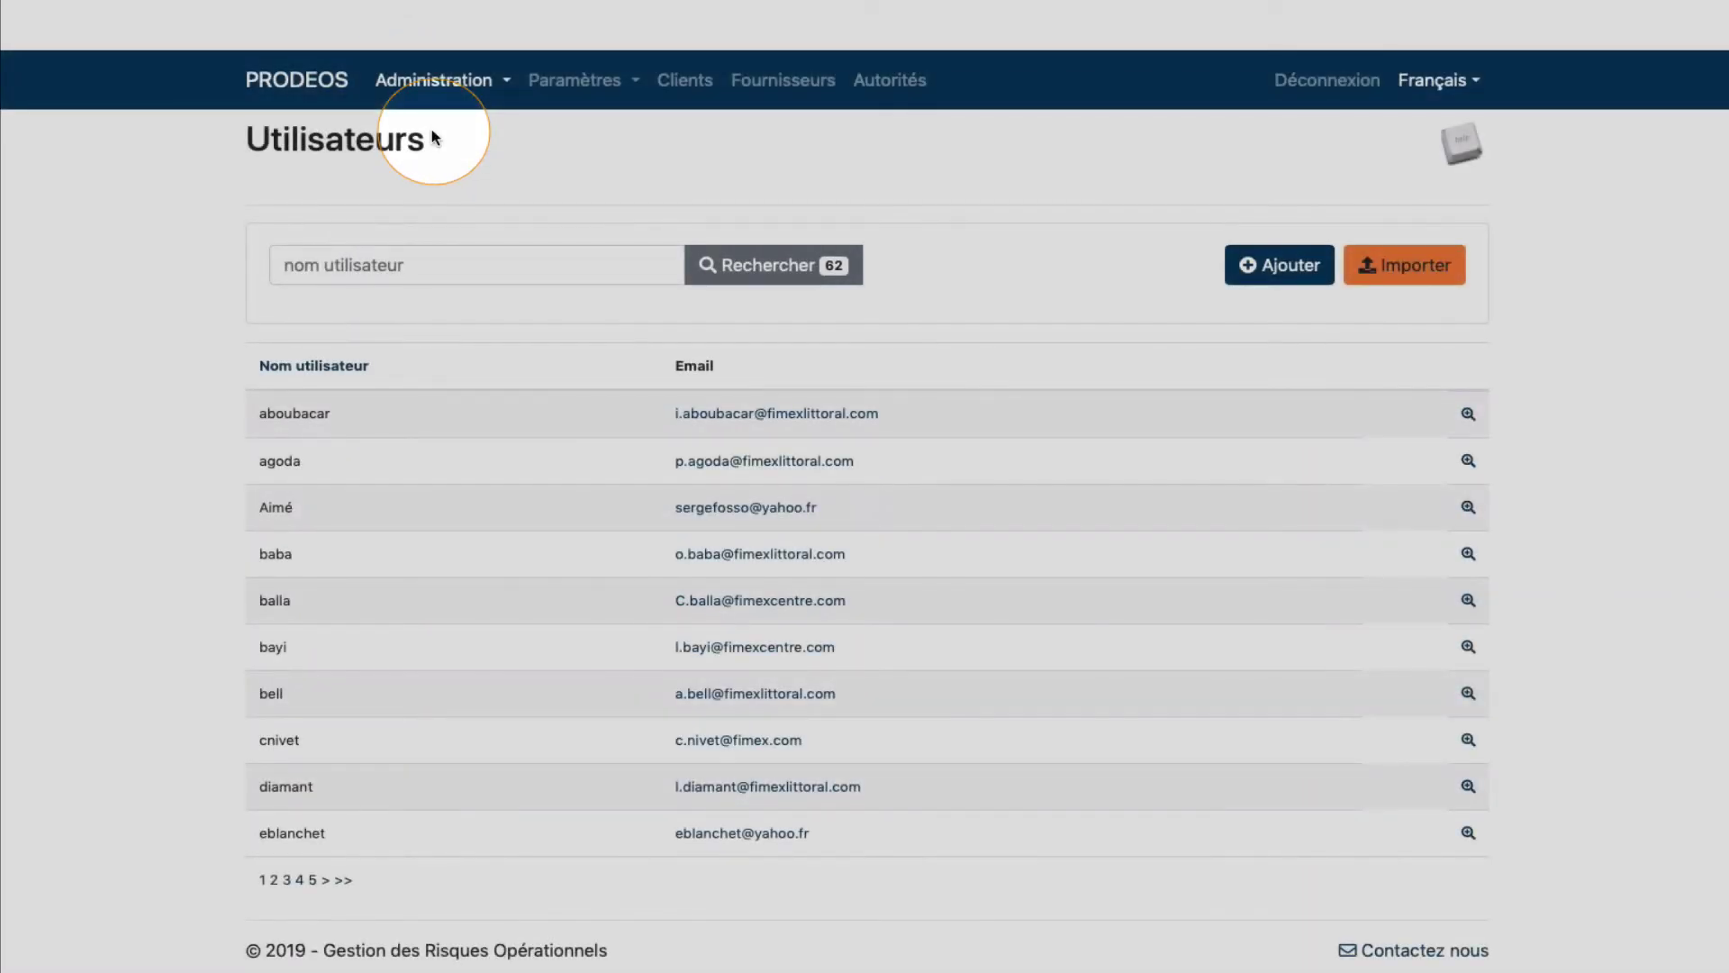
left_click(1468, 419)
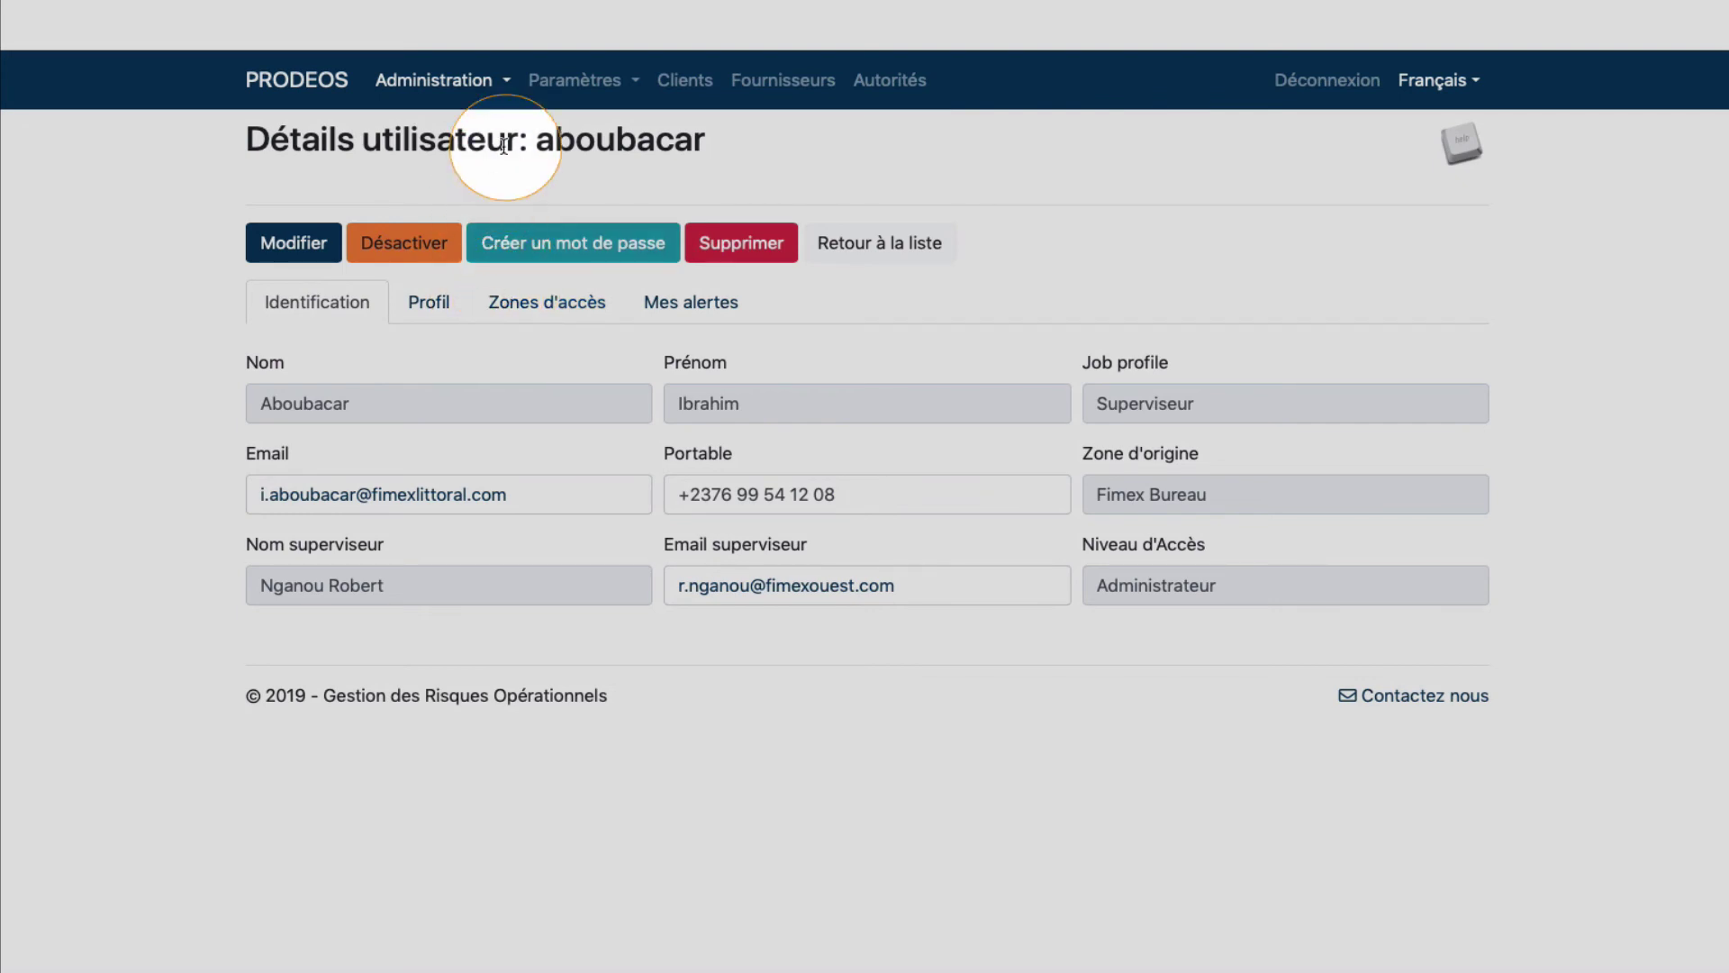
- View the available application settings and the Clients, Fournisseurs and Autorités pages, and return to the dashboard
left_click(581, 82)
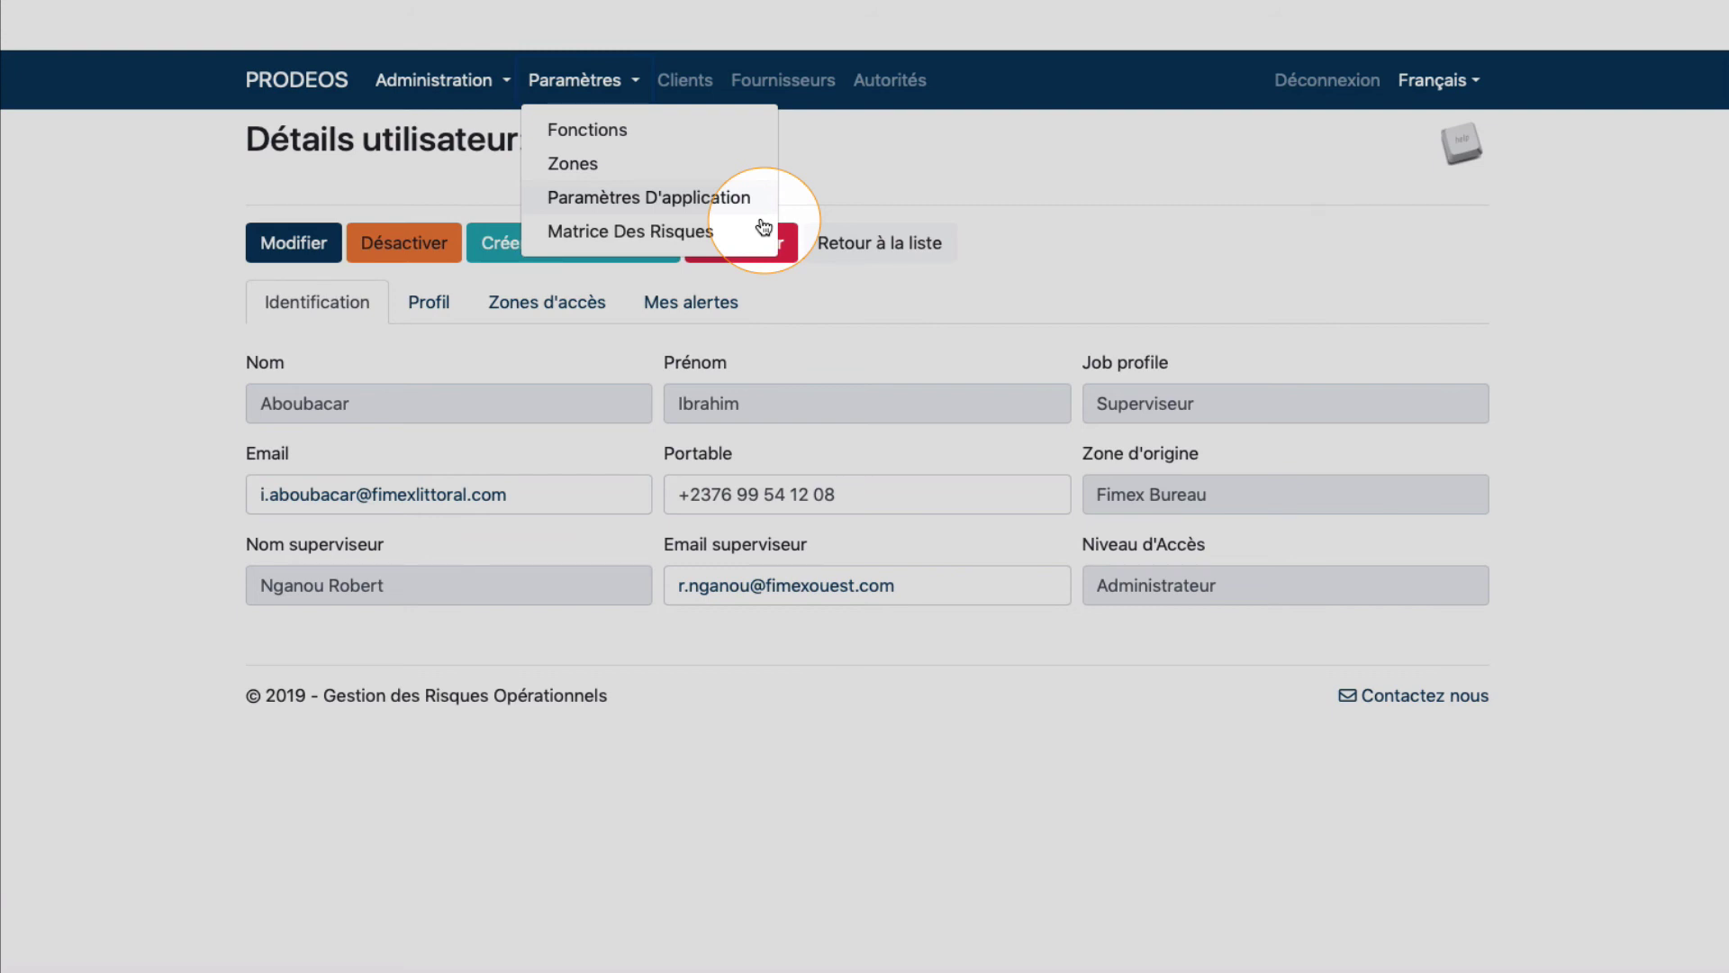
left_click(684, 90)
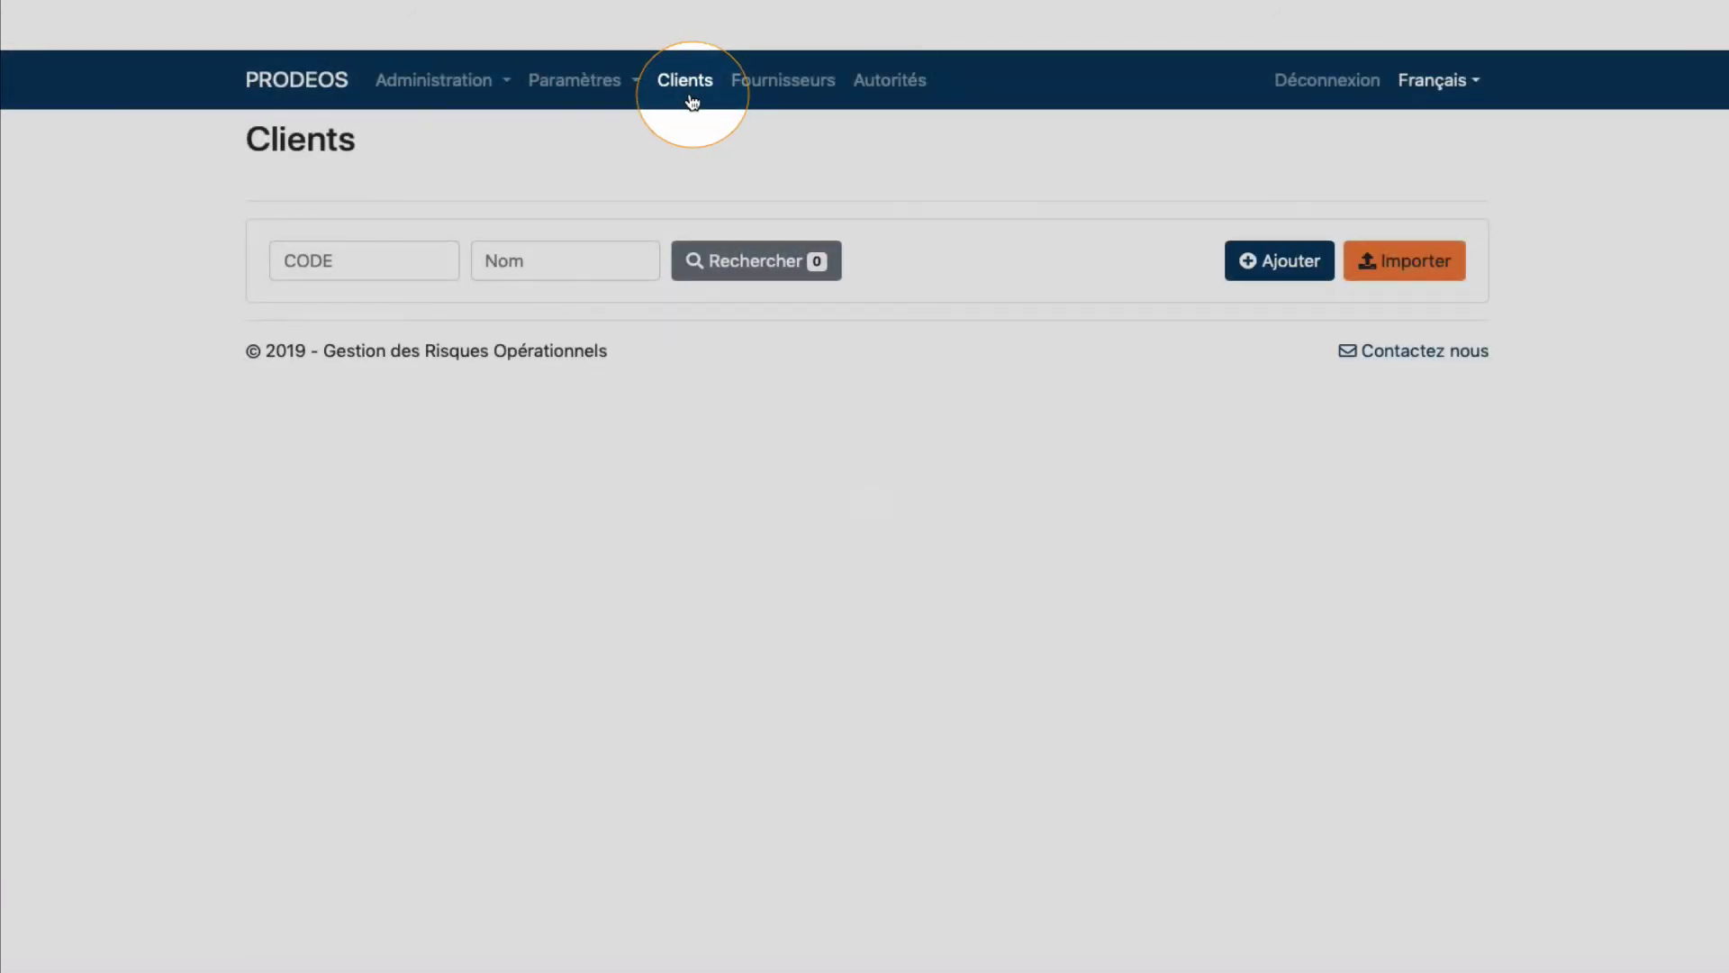
left_click(775, 82)
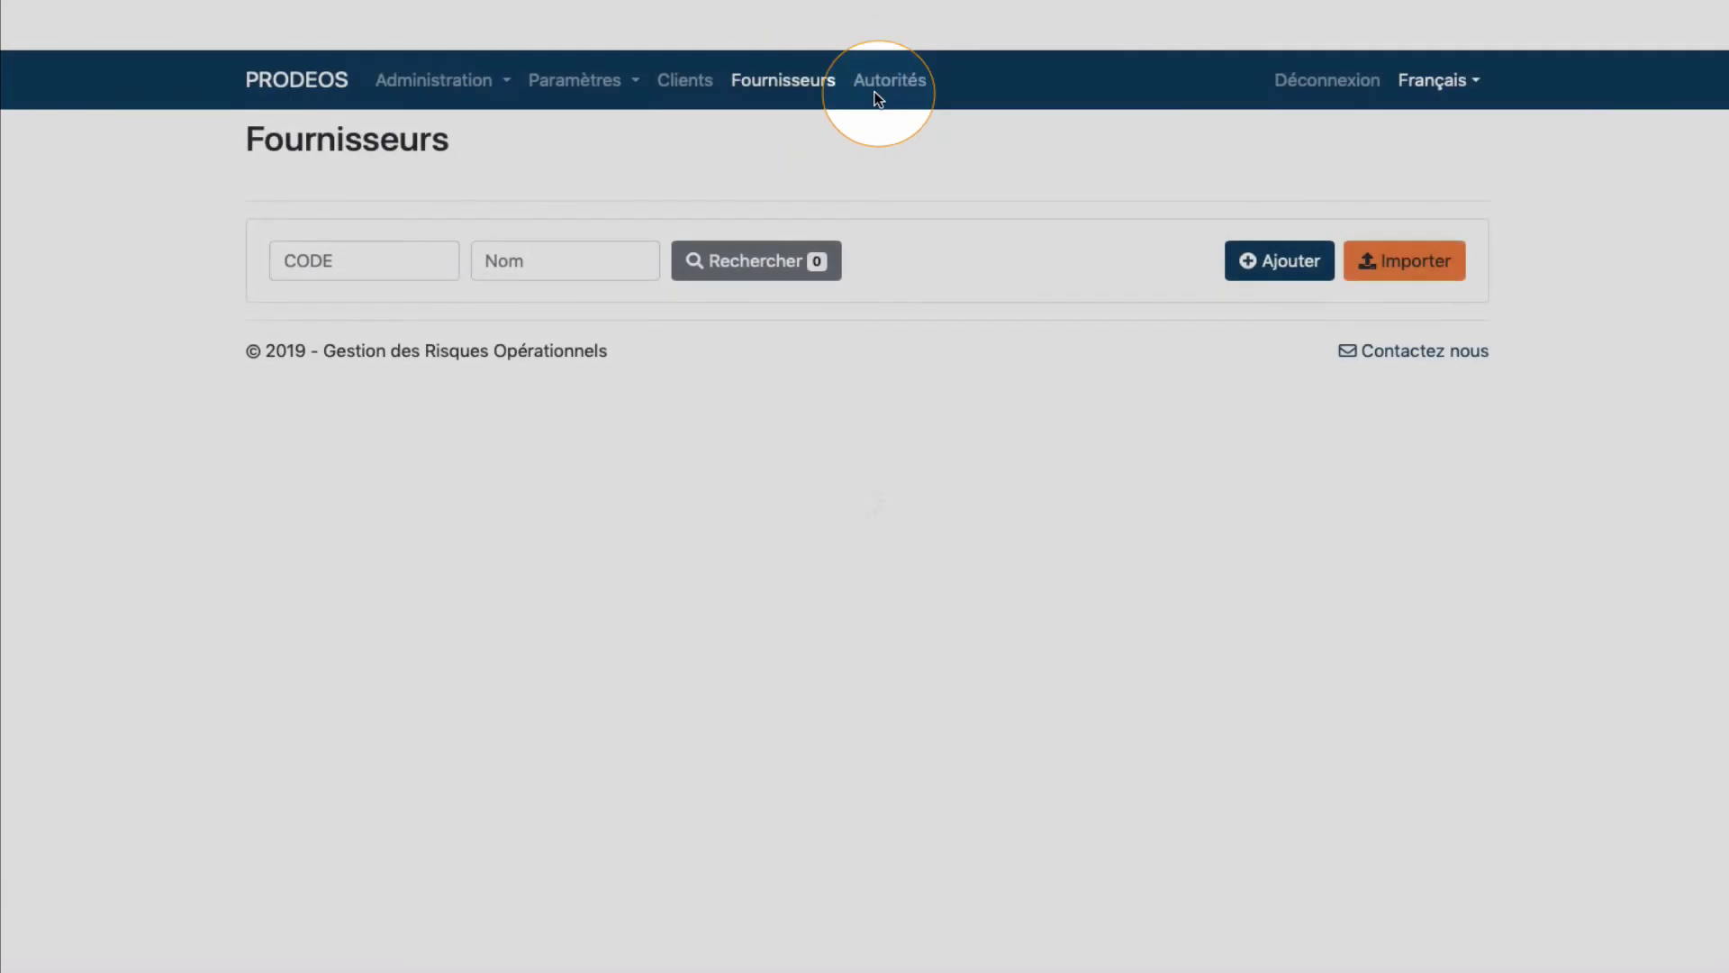
left_click(880, 97)
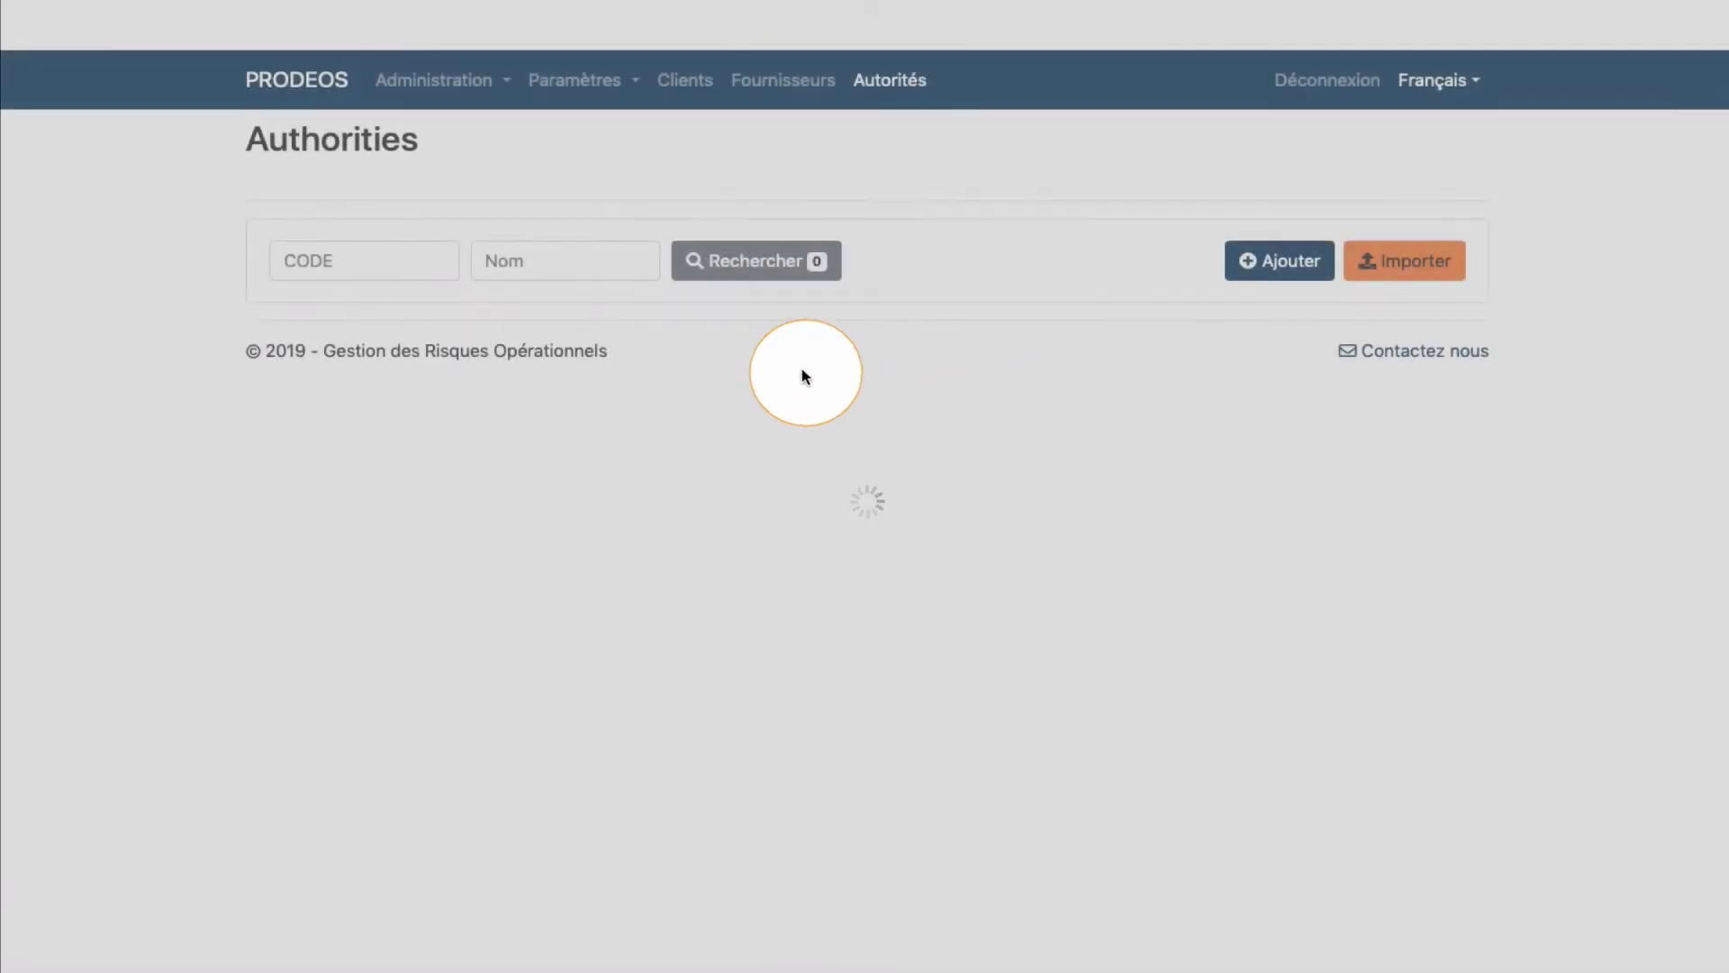
left_click(328, 83)
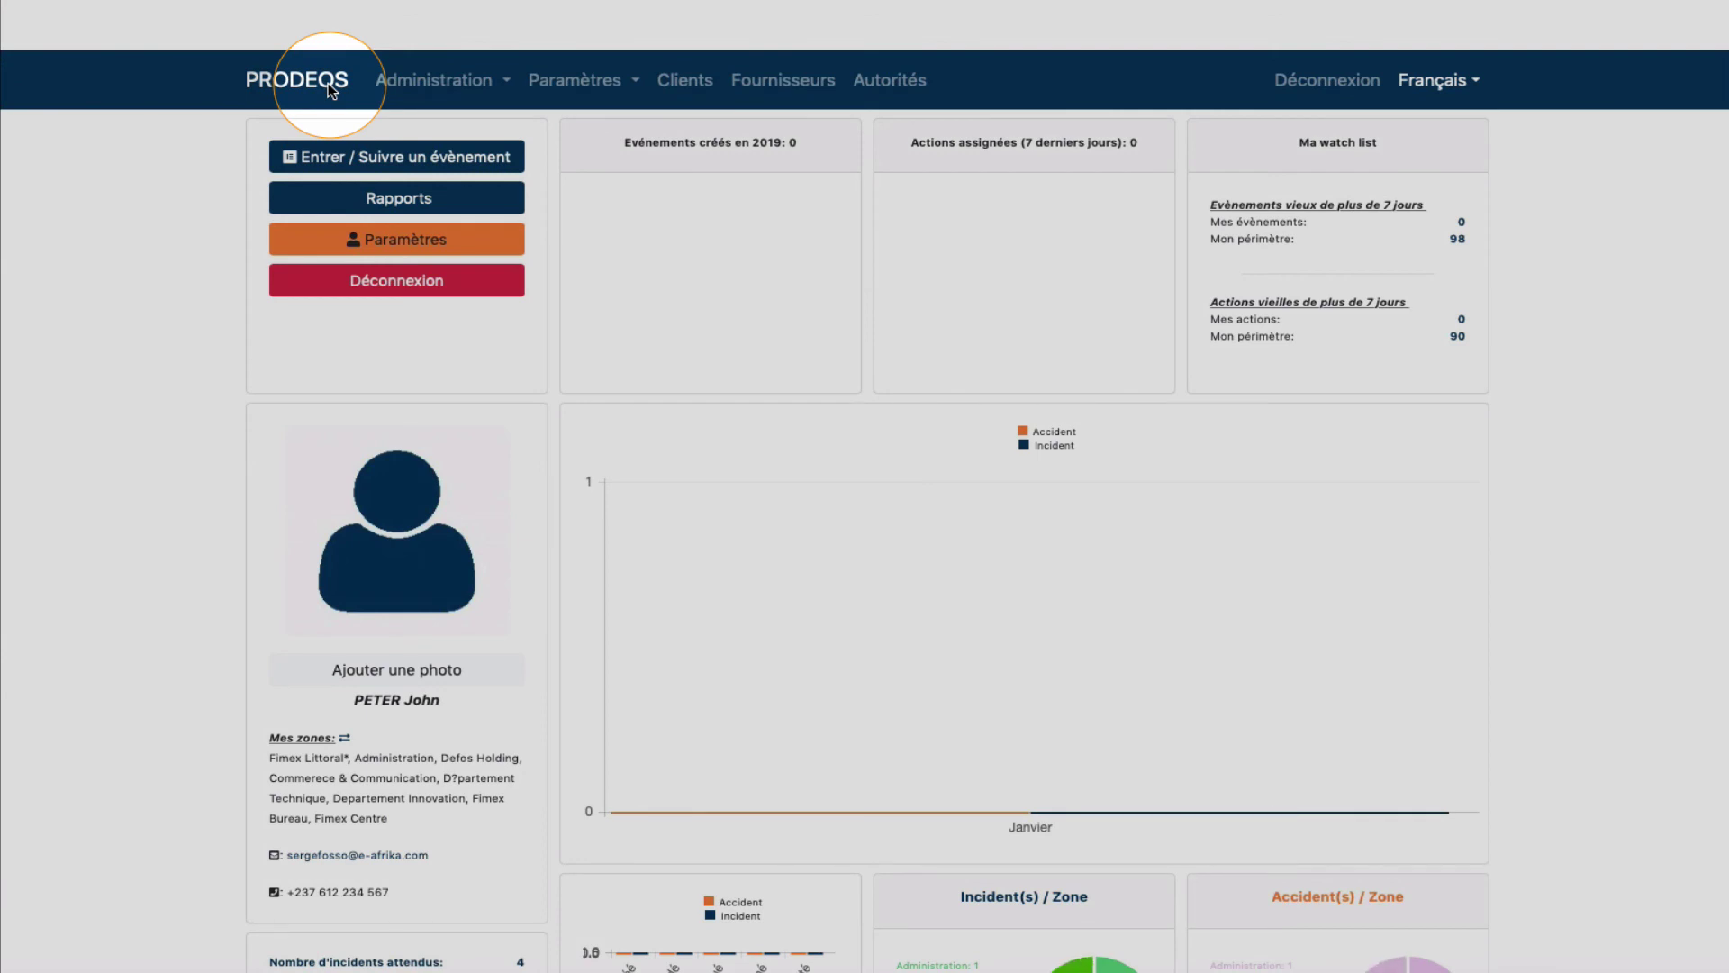